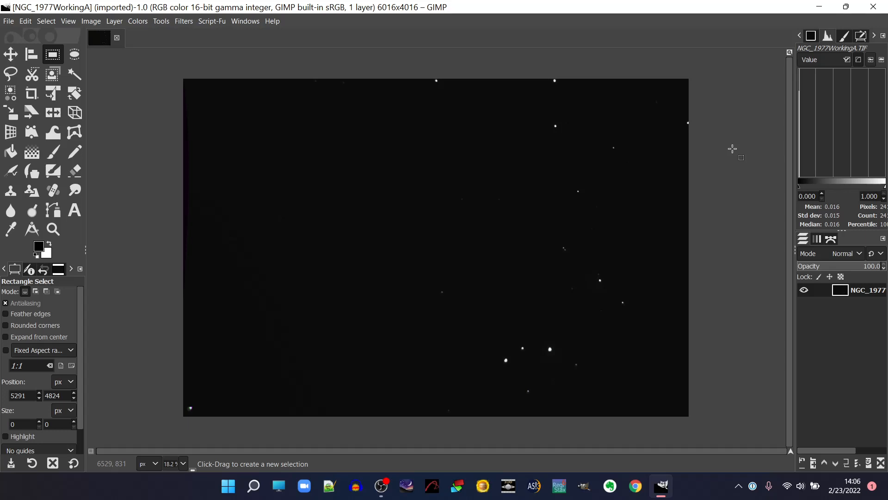
# Brighten the dark nebula image with a Levels adjustment on the Value channel, setting the input gamma to 4.25.
pyautogui.click(138, 23)
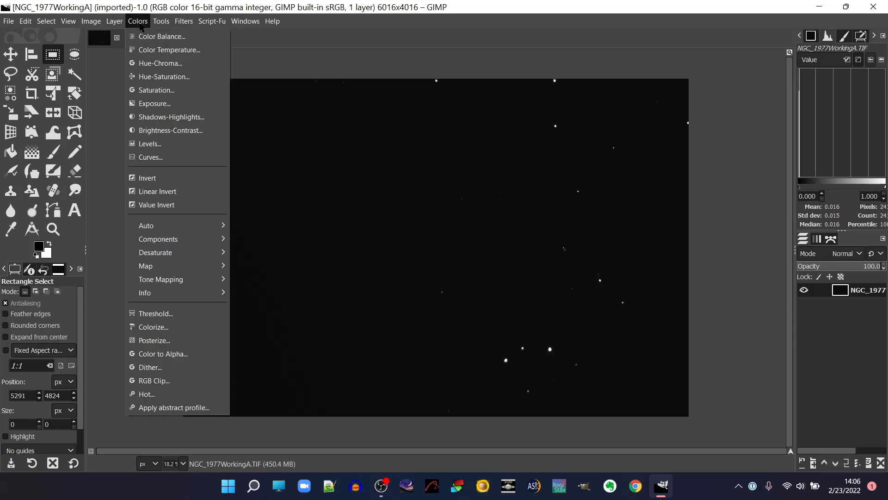
pyautogui.click(149, 144)
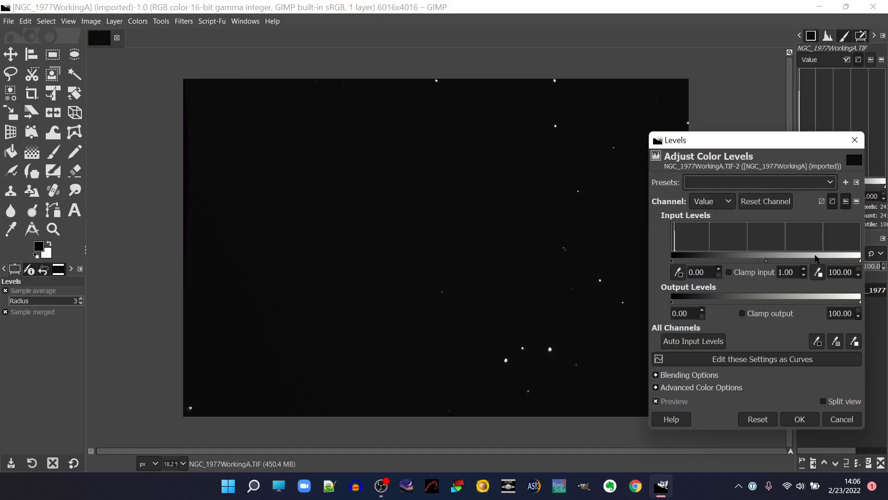
pyautogui.moveTo(766, 263); pyautogui.dragTo(707, 263)
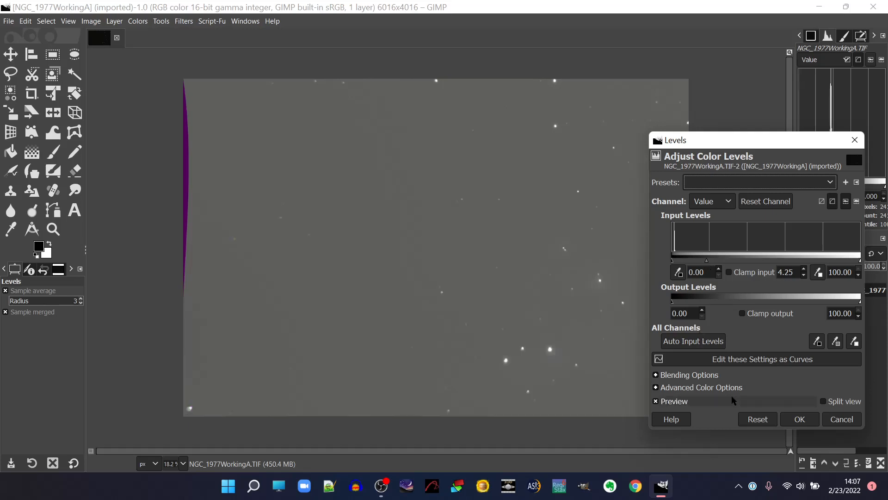
pyautogui.click(798, 419)
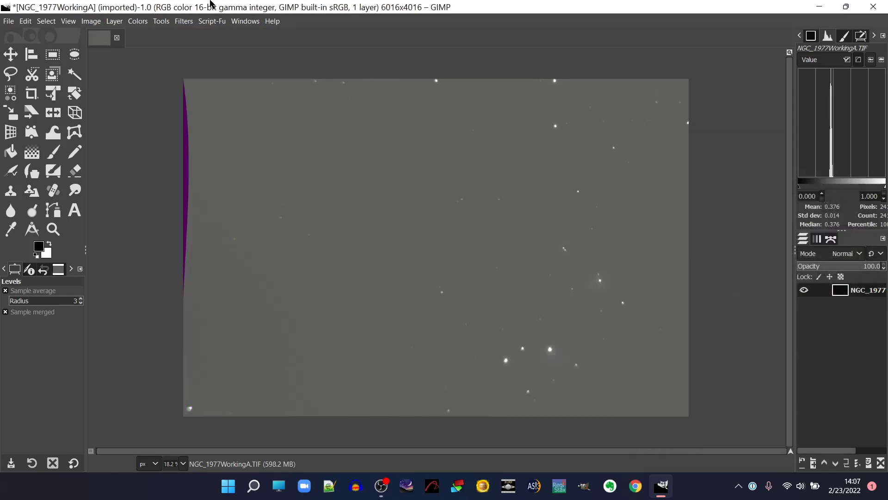
# Apply a Levels adjustment to the image with input gamma 1.13 and the input black point at 21.03.
pyautogui.click(137, 21)
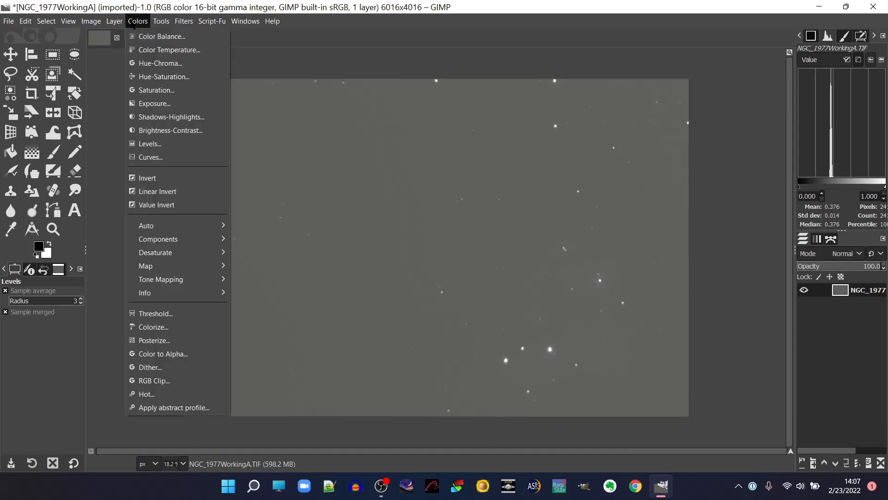
pyautogui.click(174, 144)
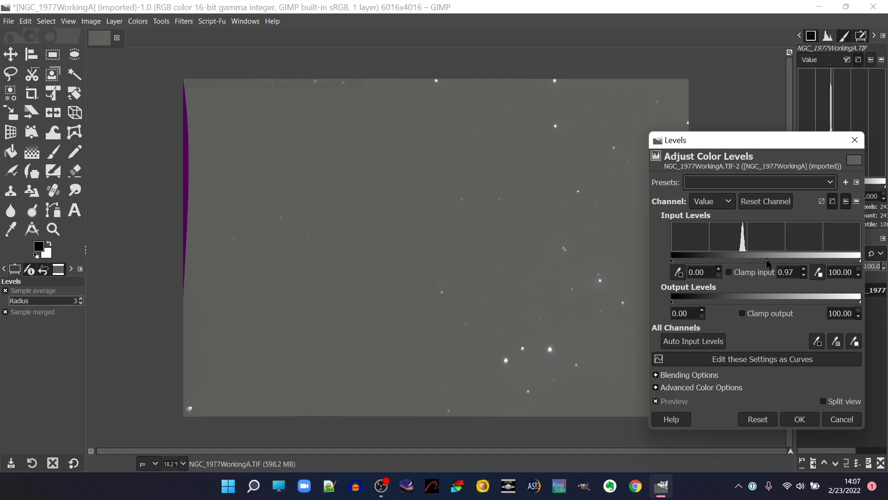
pyautogui.moveTo(768, 261); pyautogui.dragTo(762, 260)
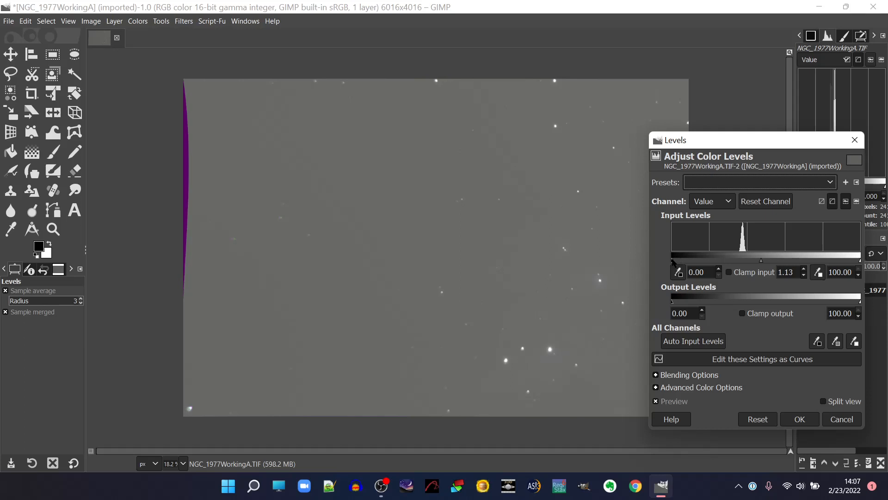
pyautogui.moveTo(674, 262); pyautogui.dragTo(711, 262)
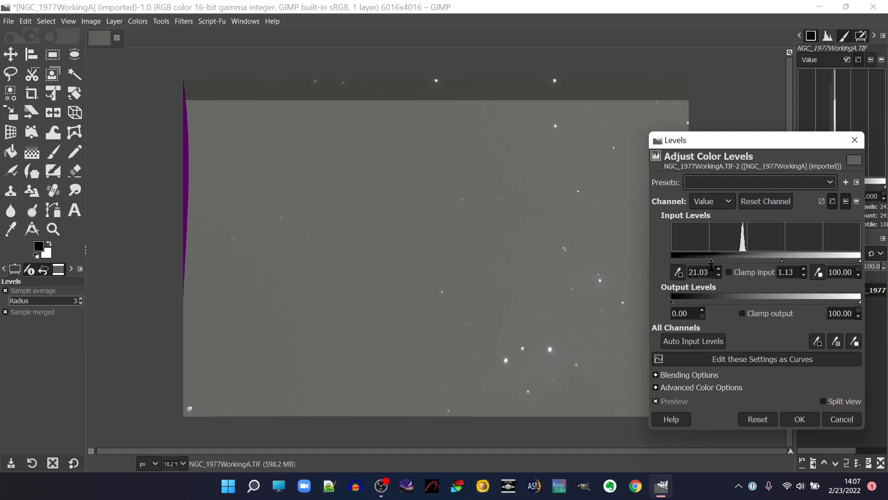
pyautogui.click(799, 420)
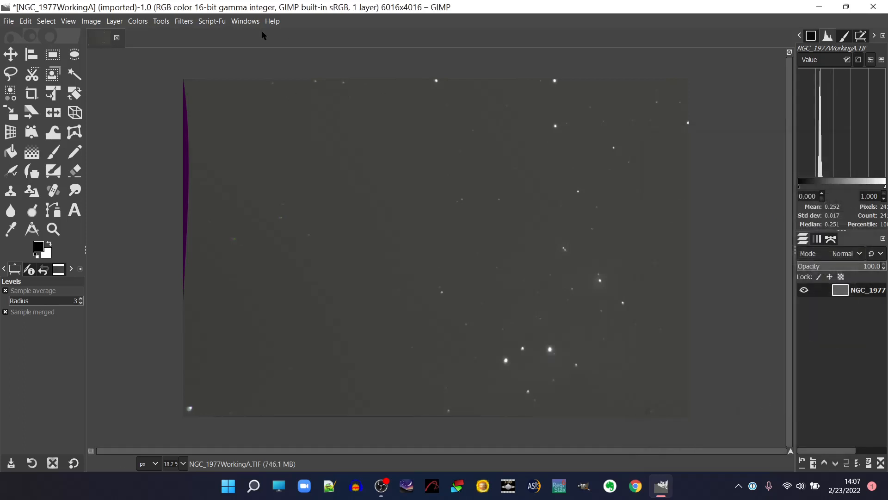
# Brighten the image's midtones again with a Levels adjustment, setting the input gamma to 1.58.
pyautogui.click(138, 21)
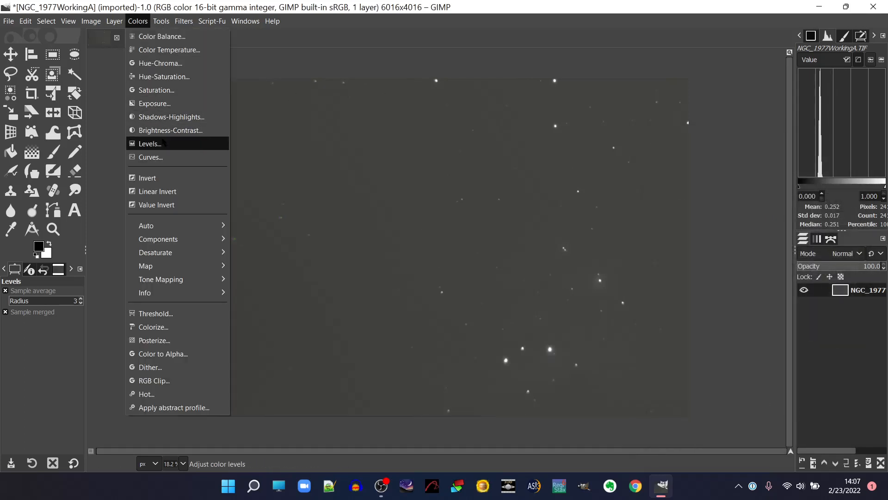
pyautogui.click(150, 143)
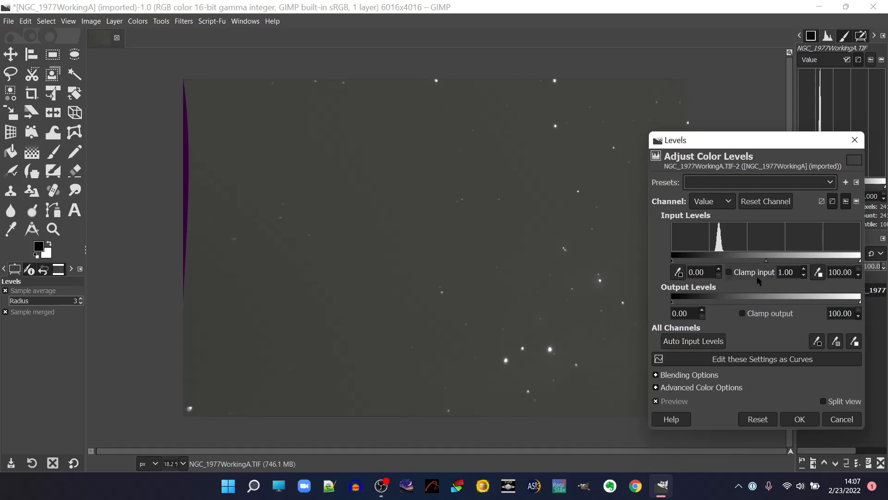
pyautogui.moveTo(766, 260); pyautogui.dragTo(747, 260)
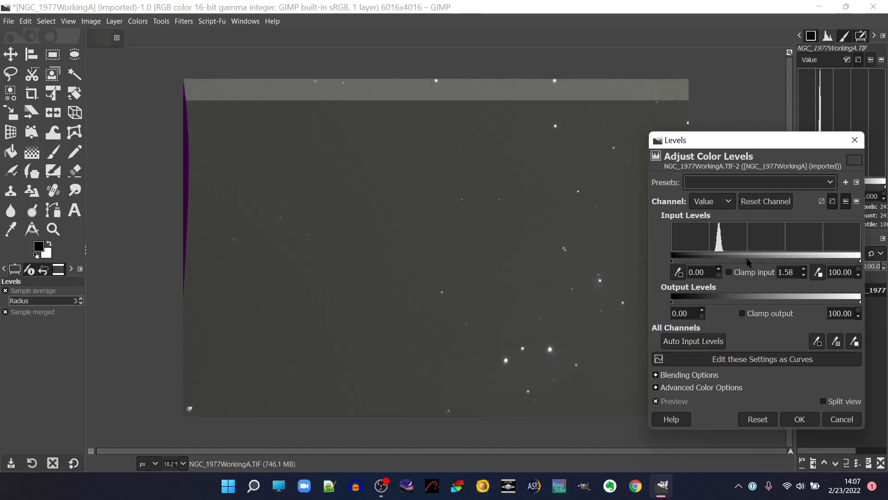
pyautogui.click(799, 419)
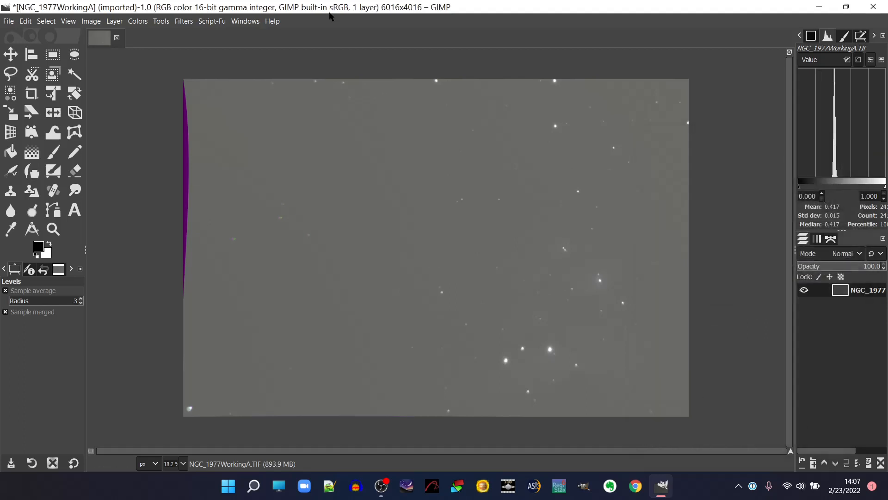
# Darken the sky background with a Levels adjustment, raising the input black point to 22.74.
pyautogui.click(137, 22)
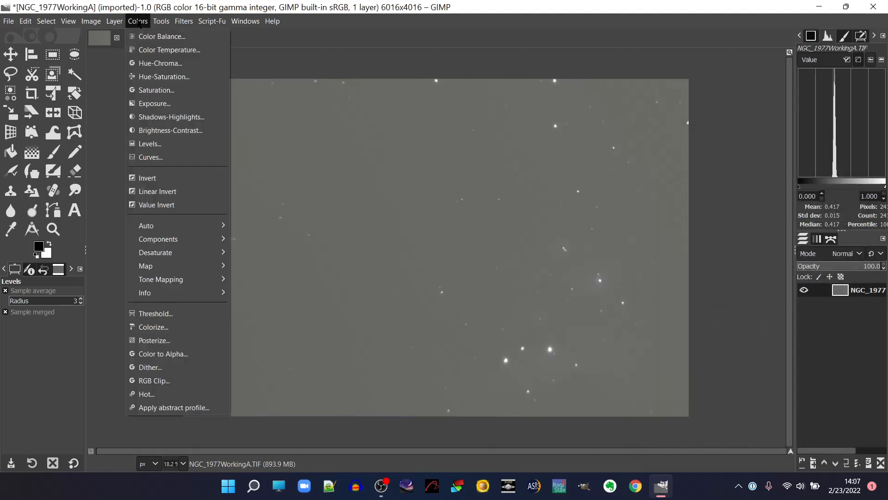
pyautogui.click(164, 144)
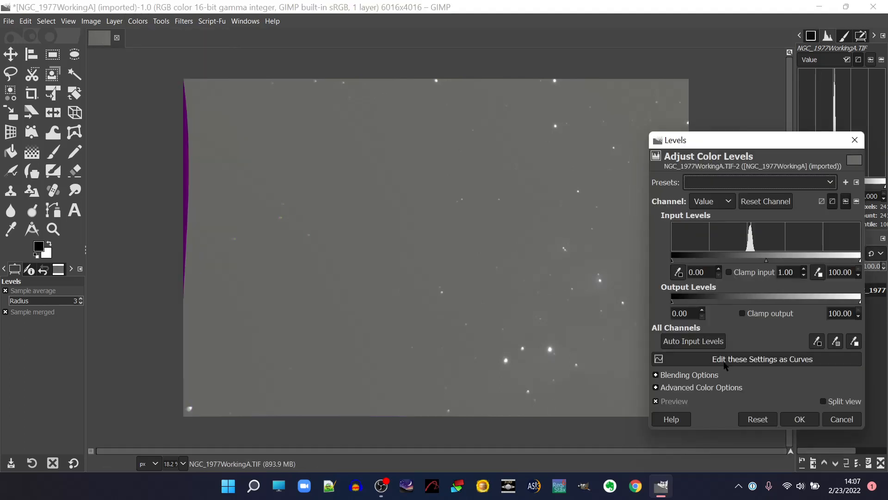
pyautogui.moveTo(673, 262); pyautogui.dragTo(714, 262)
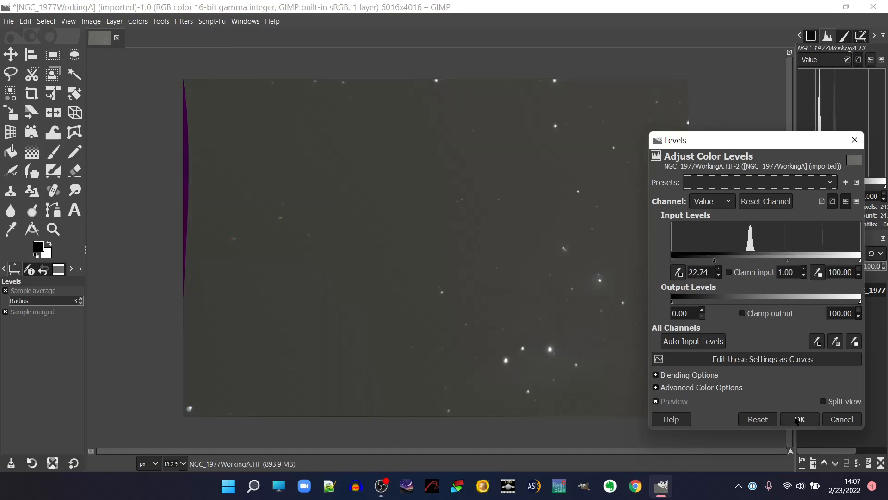
pyautogui.click(797, 419)
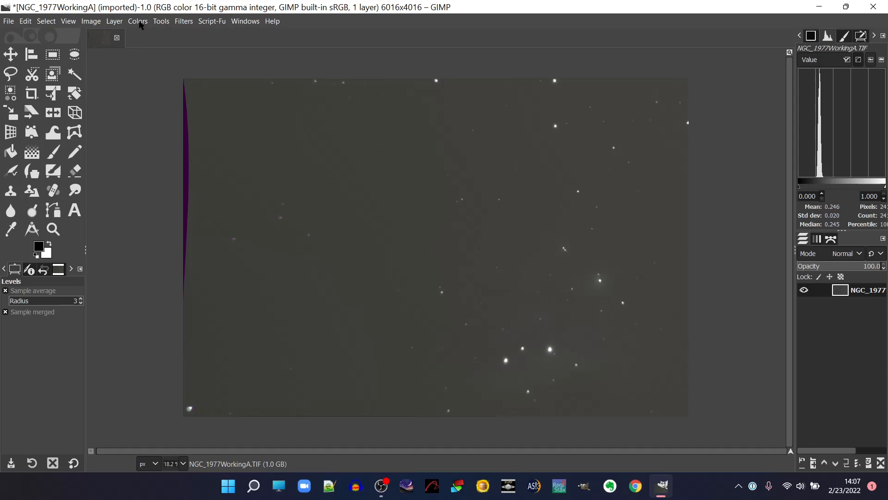
# Stretch the image again with a Levels adjustment using input gamma 1.53 and input black point 9.29.
pyautogui.click(140, 23)
pyautogui.click(179, 142)
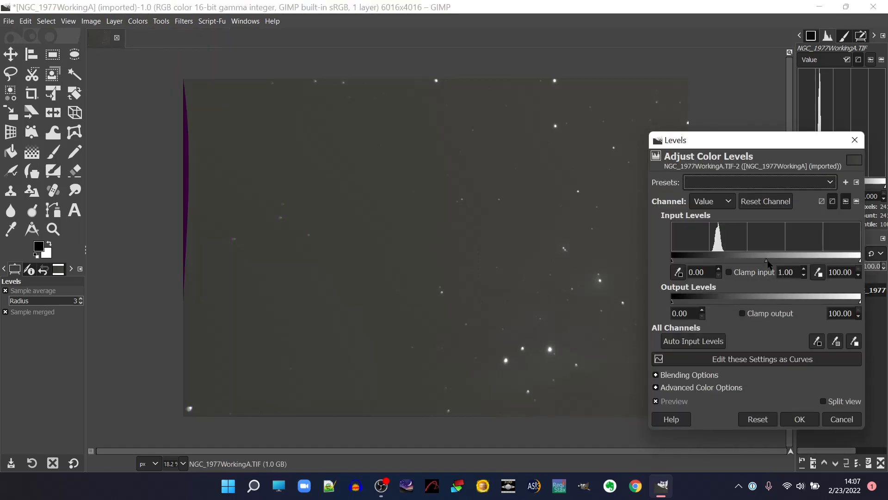
pyautogui.moveTo(765, 262); pyautogui.dragTo(749, 264)
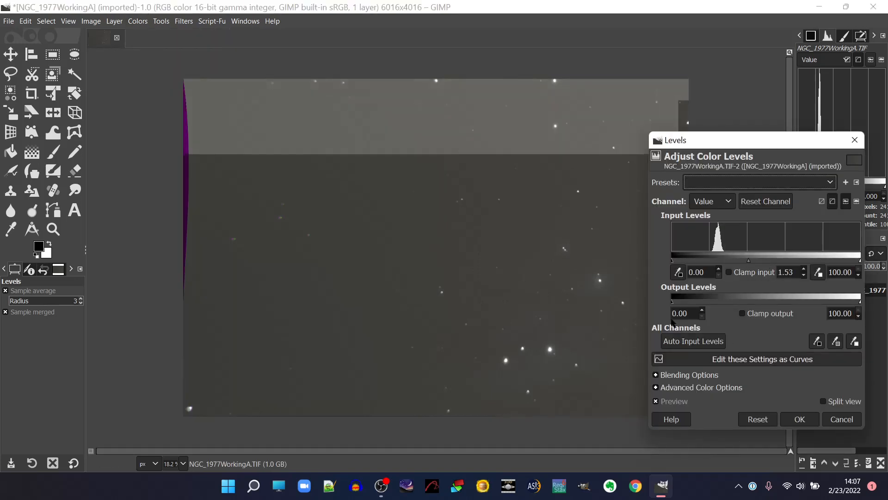
pyautogui.moveTo(672, 262); pyautogui.dragTo(689, 264)
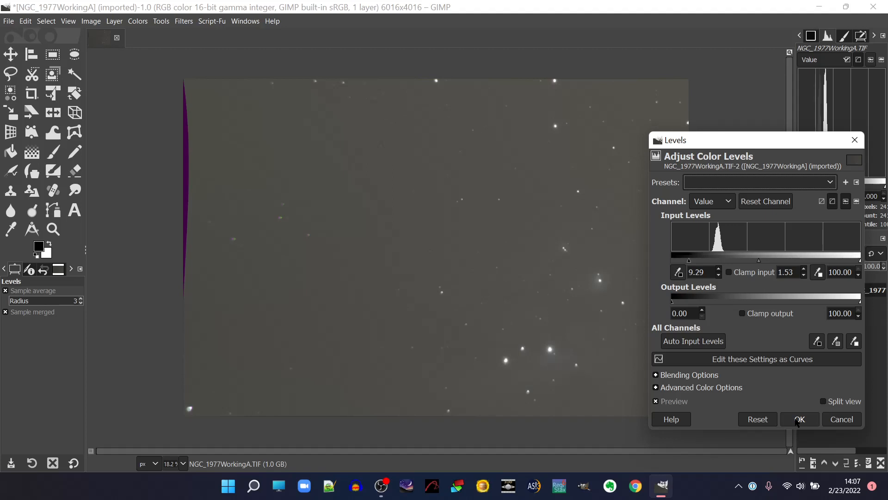
pyautogui.click(796, 419)
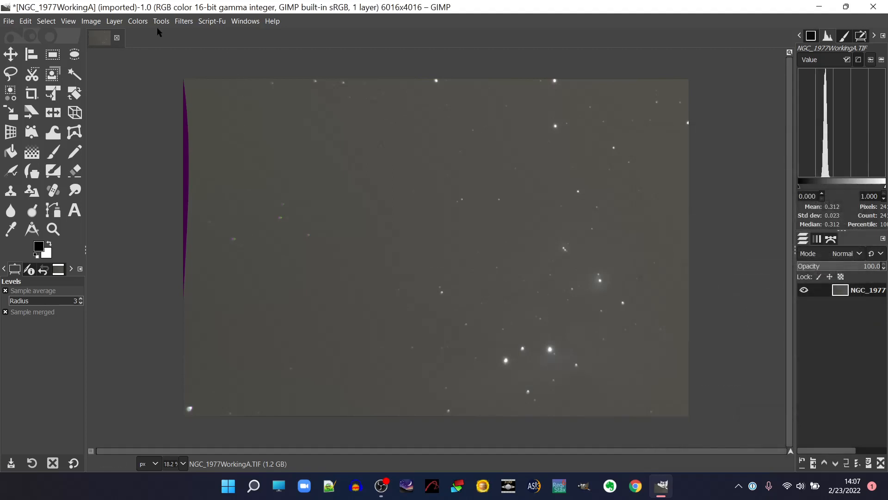
# Apply another Levels stretch to the image with input gamma 1.47 and input black point 12.71.
pyautogui.click(137, 22)
pyautogui.click(148, 143)
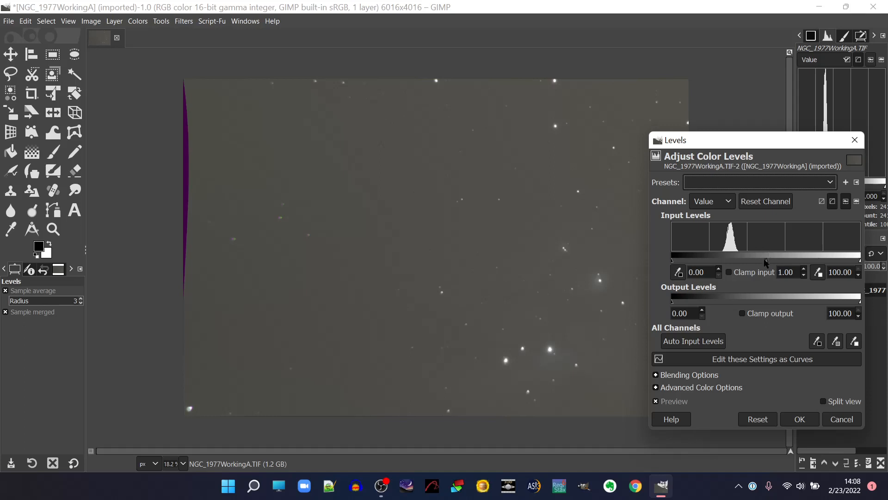
pyautogui.moveTo(766, 262); pyautogui.dragTo(751, 263)
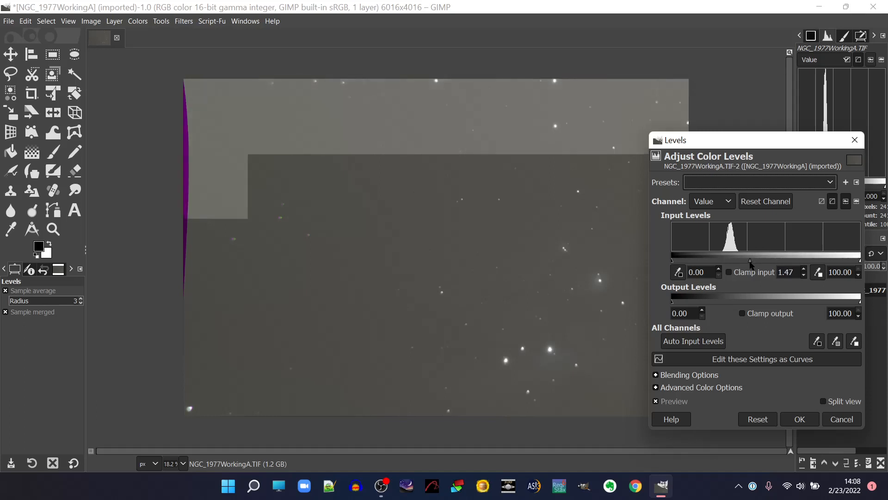
pyautogui.click(688, 261)
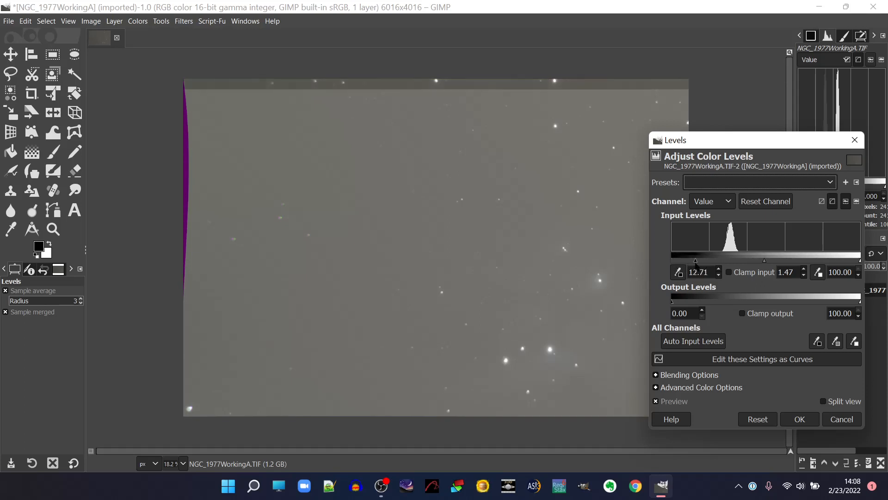
pyautogui.click(800, 419)
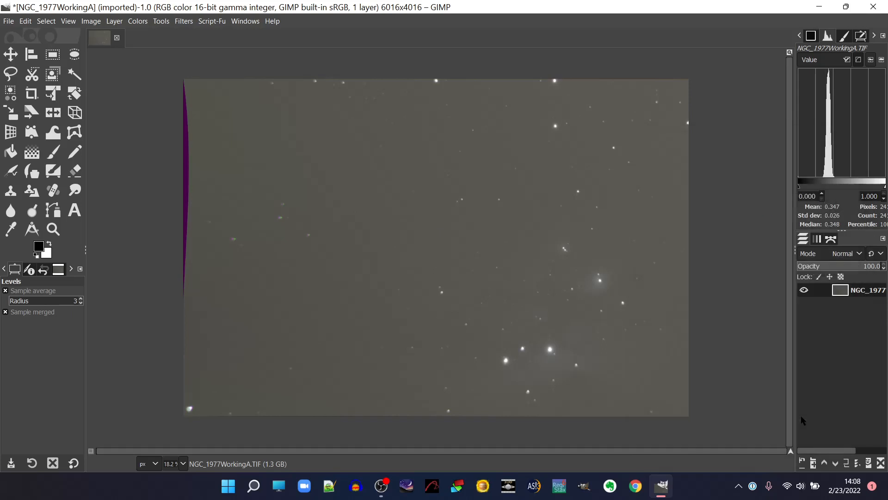
# Apply a Levels adjustment with input gamma 1.18 and input black point 23.72 to bring out the nebula.
pyautogui.click(144, 23)
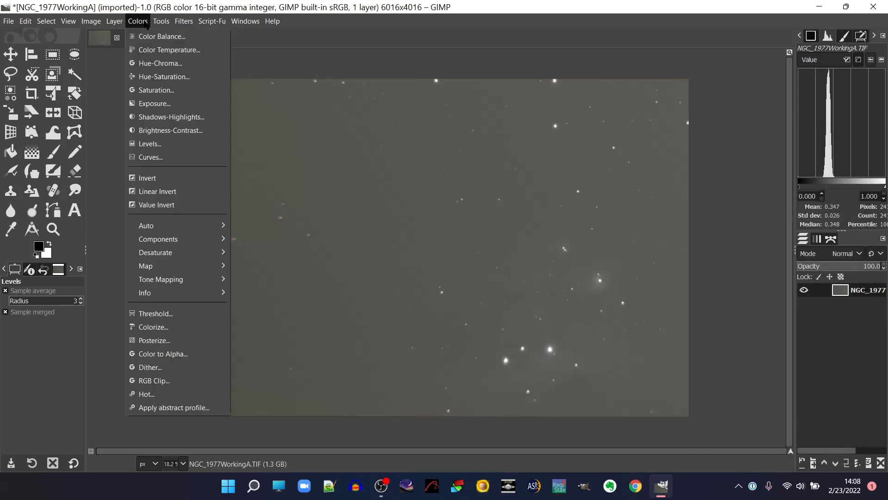
pyautogui.click(155, 144)
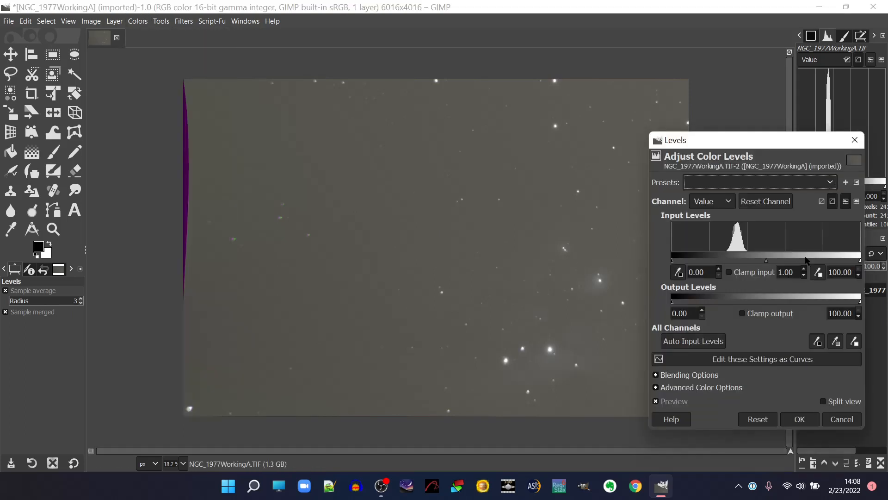
pyautogui.moveTo(767, 263); pyautogui.dragTo(760, 262)
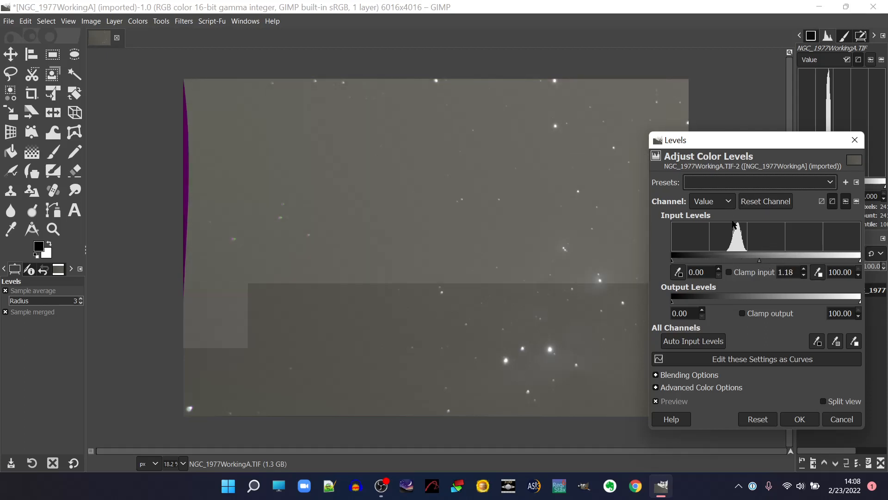
pyautogui.moveTo(673, 262); pyautogui.dragTo(712, 267)
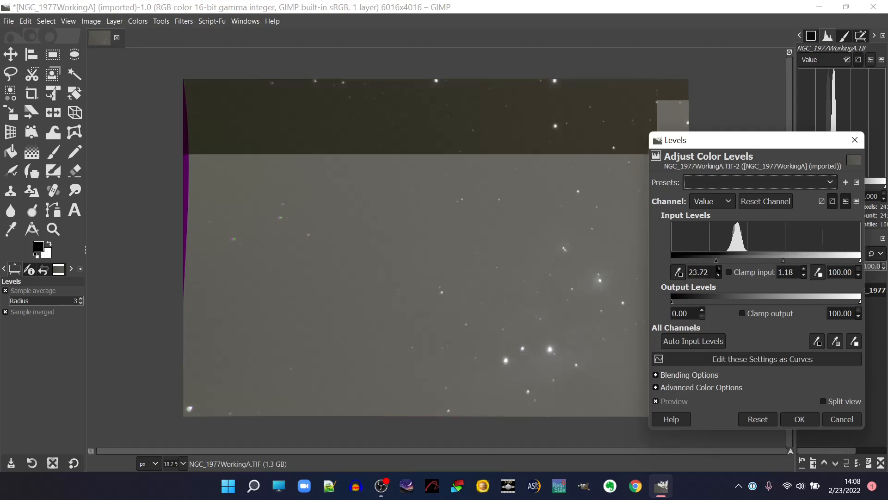
pyautogui.click(795, 420)
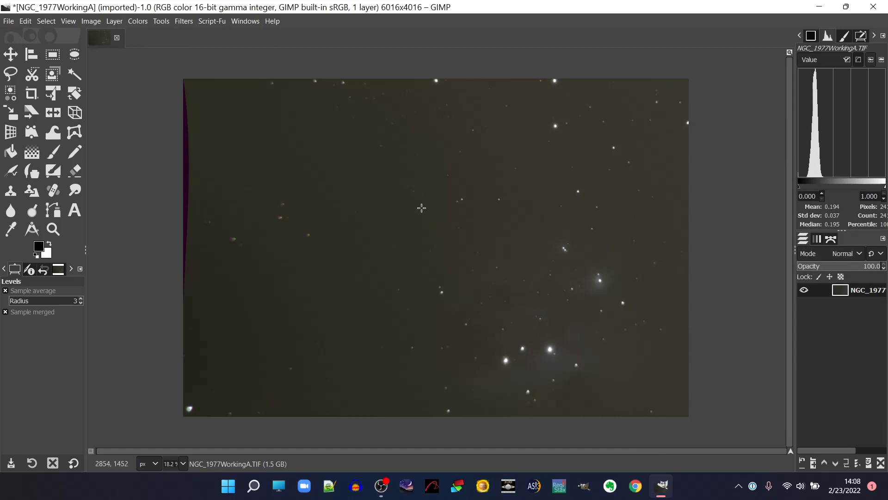
# Lift the image's midtones with one more Levels adjustment, setting the input gamma to 1.26.
pyautogui.click(92, 21)
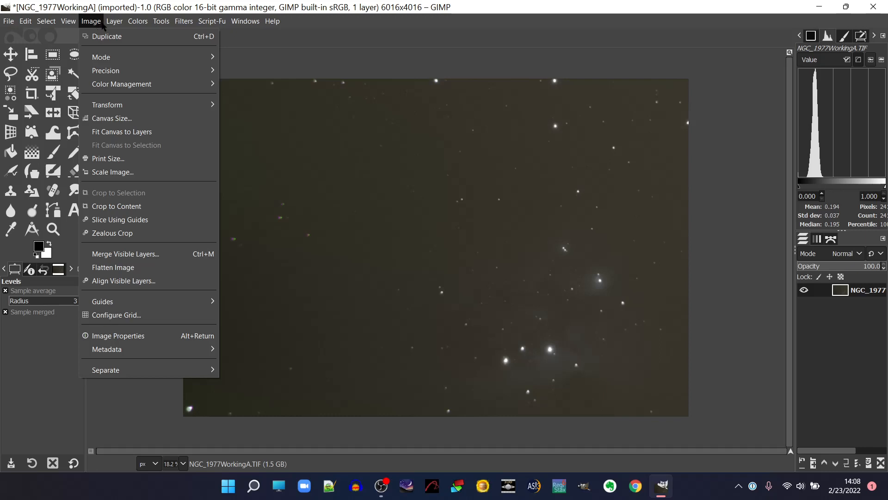
pyautogui.moveTo(135, 23)
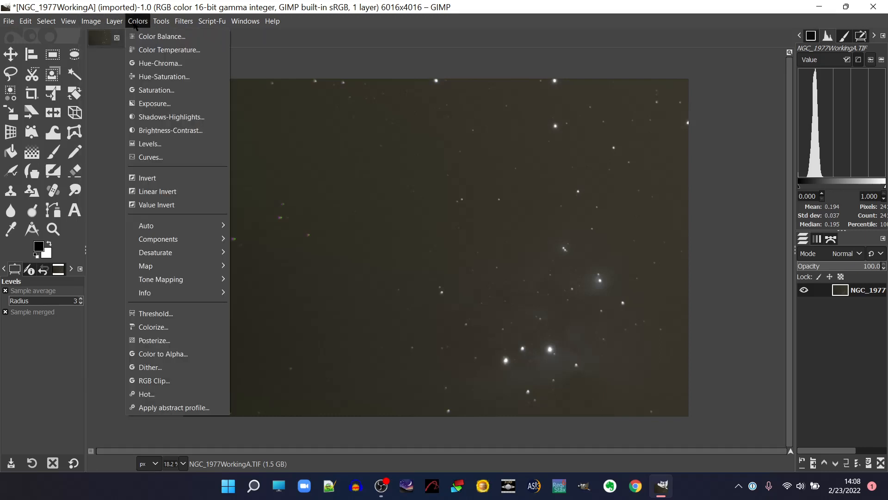
pyautogui.click(153, 143)
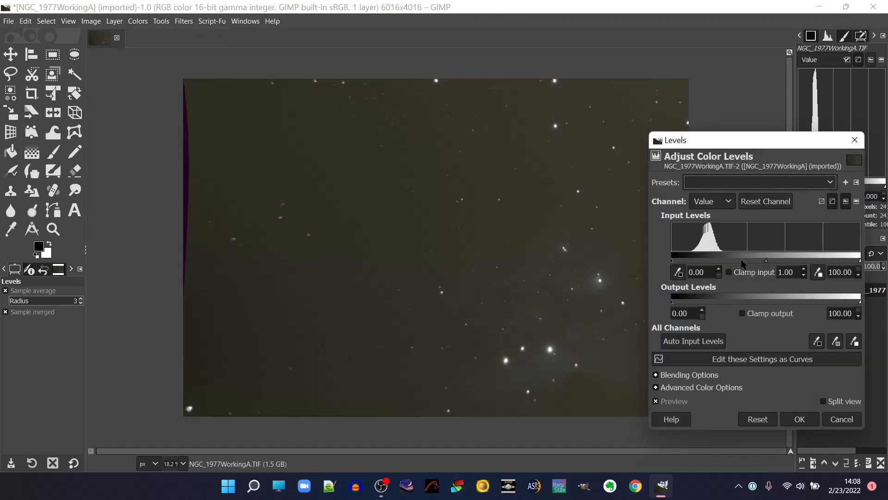
pyautogui.moveTo(766, 262); pyautogui.dragTo(757, 261)
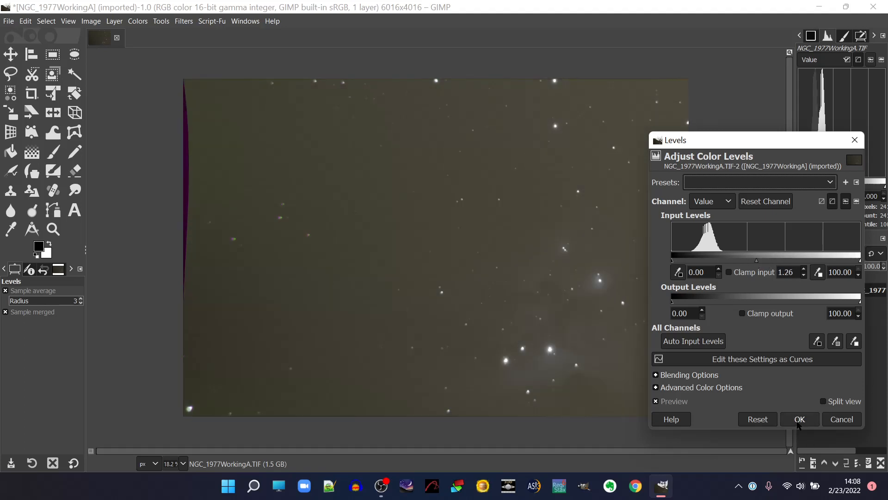
pyautogui.click(799, 419)
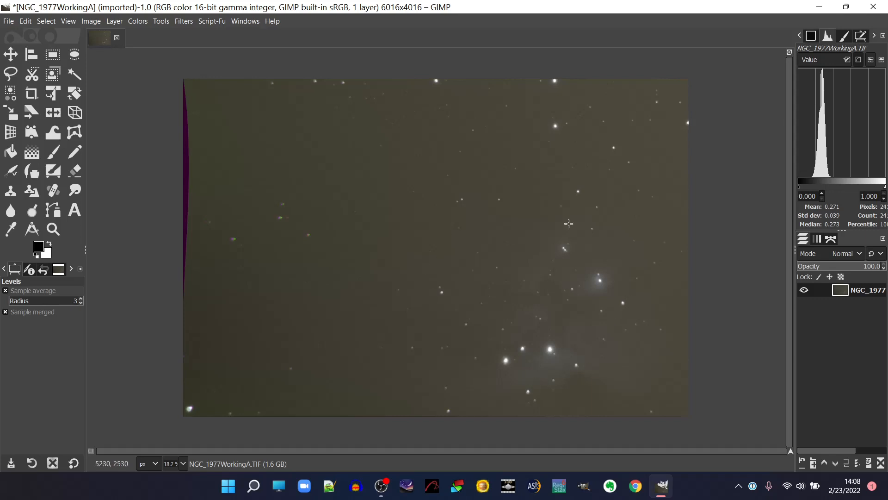
# Darken the sky background with a Levels adjustment, raising the input black point to 10.27.
pyautogui.click(135, 21)
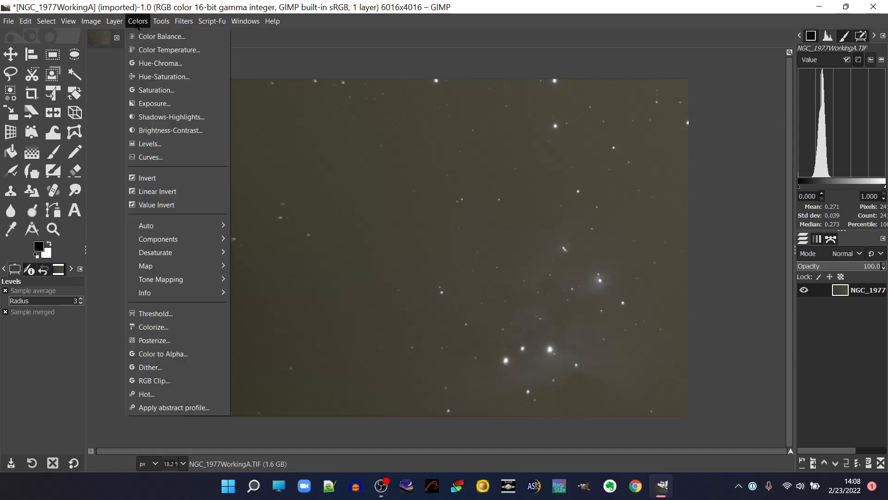
pyautogui.click(144, 146)
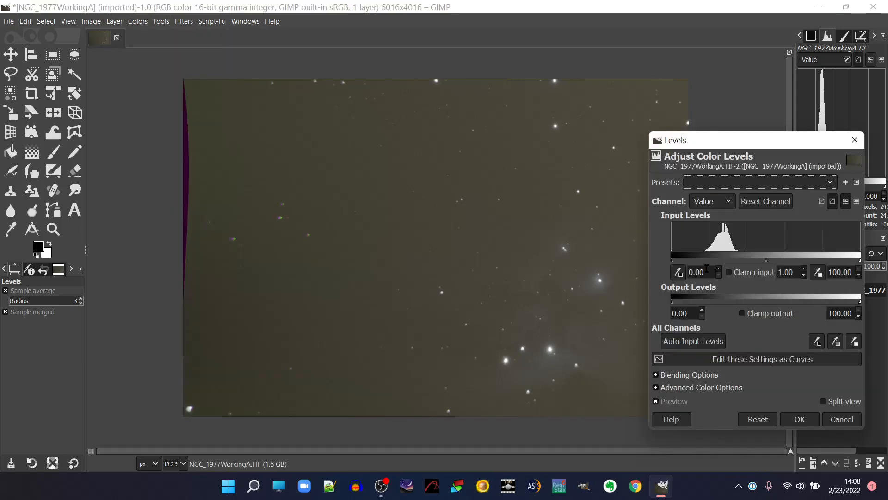
pyautogui.moveTo(674, 262); pyautogui.dragTo(692, 264)
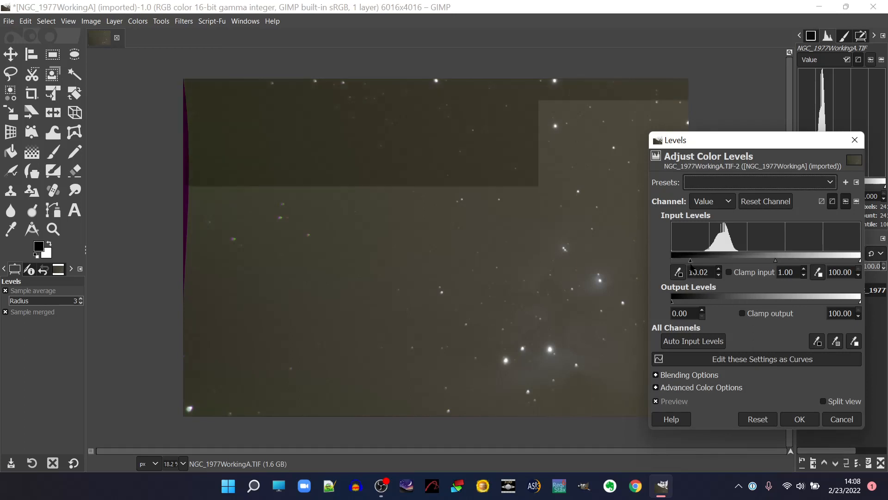
pyautogui.click(796, 420)
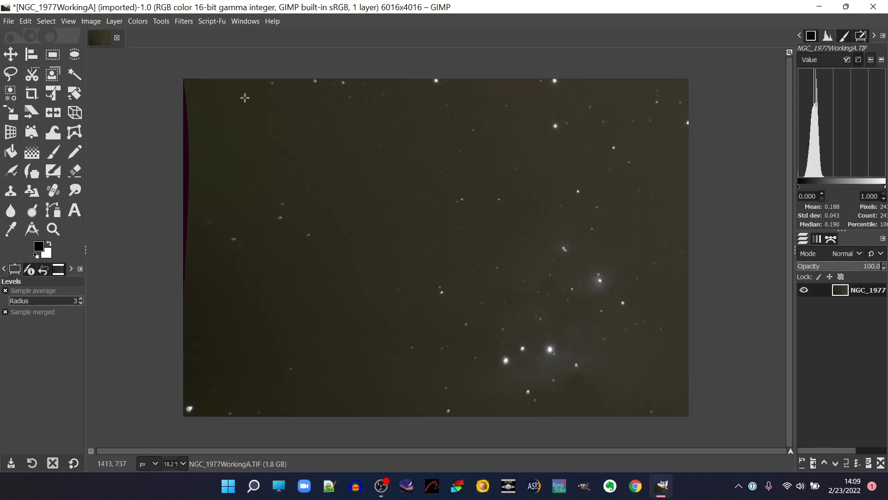
# Stretch the image with another Levels adjustment using input gamma 1.19 and input black point 4.40.
pyautogui.click(138, 21)
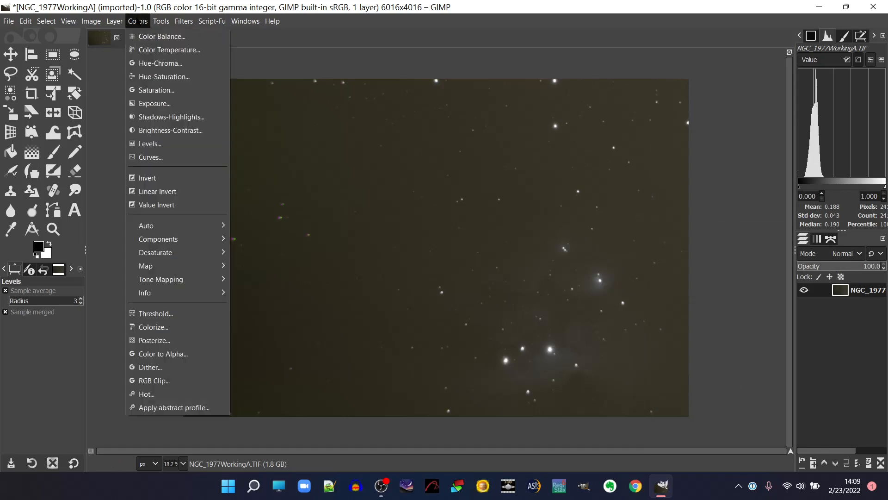
pyautogui.click(169, 141)
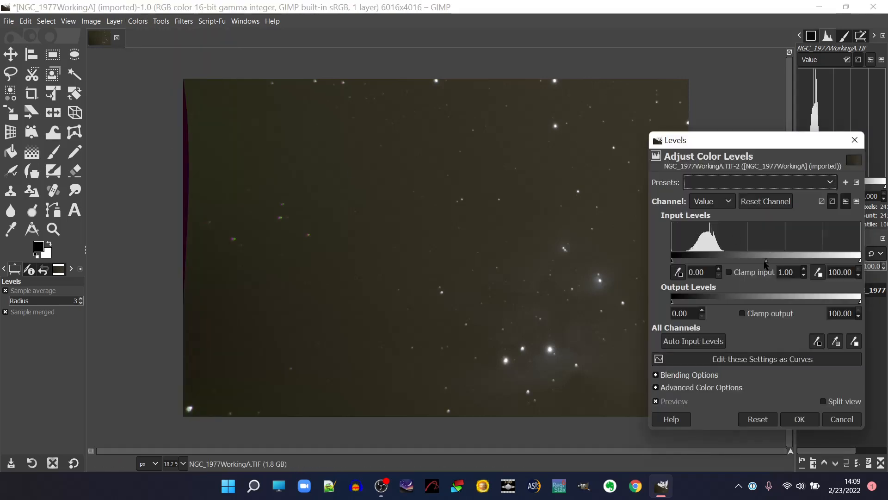
pyautogui.moveTo(766, 262); pyautogui.dragTo(759, 262)
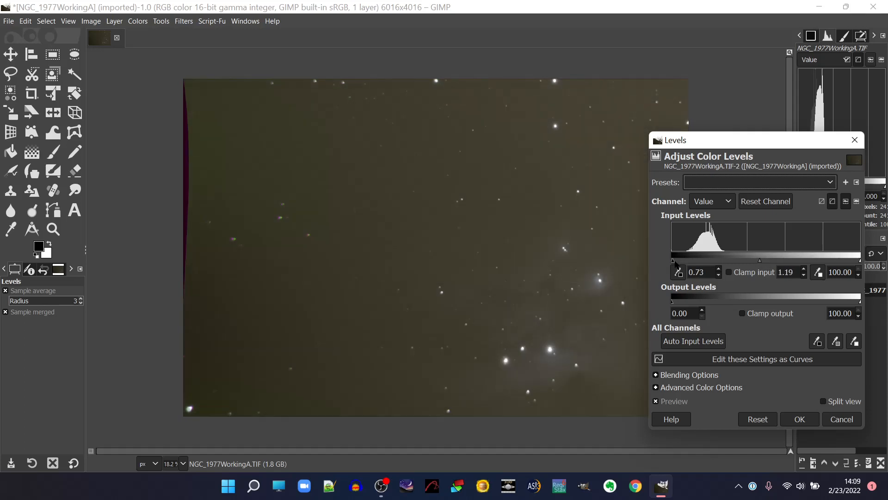
pyautogui.moveTo(675, 263); pyautogui.dragTo(679, 262)
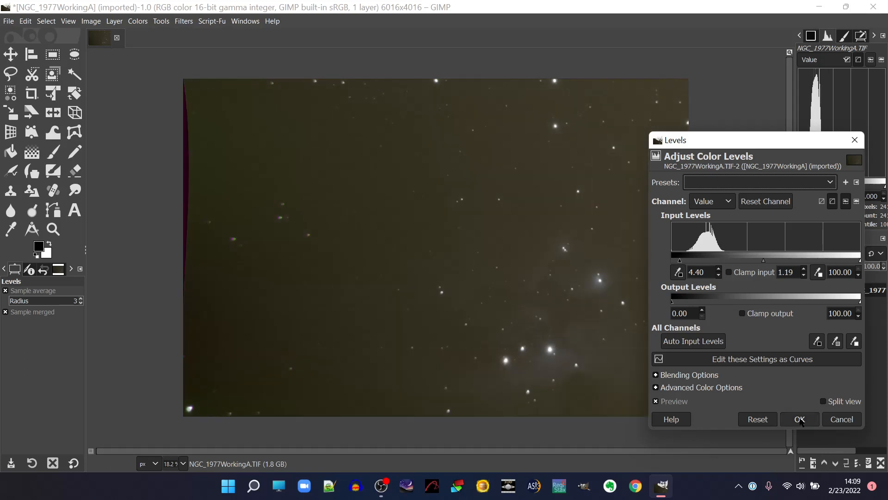
pyautogui.click(799, 419)
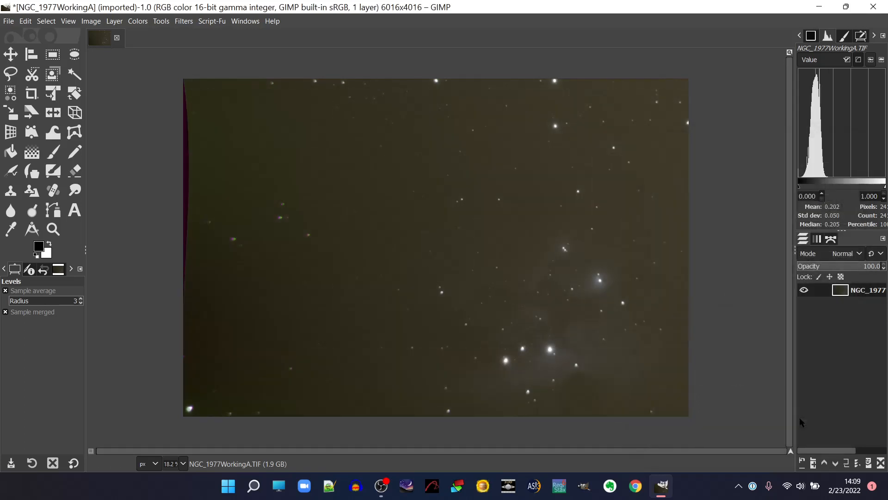
# Apply a further Levels adjustment with input gamma 1.09 and input black point 4.65.
pyautogui.click(135, 21)
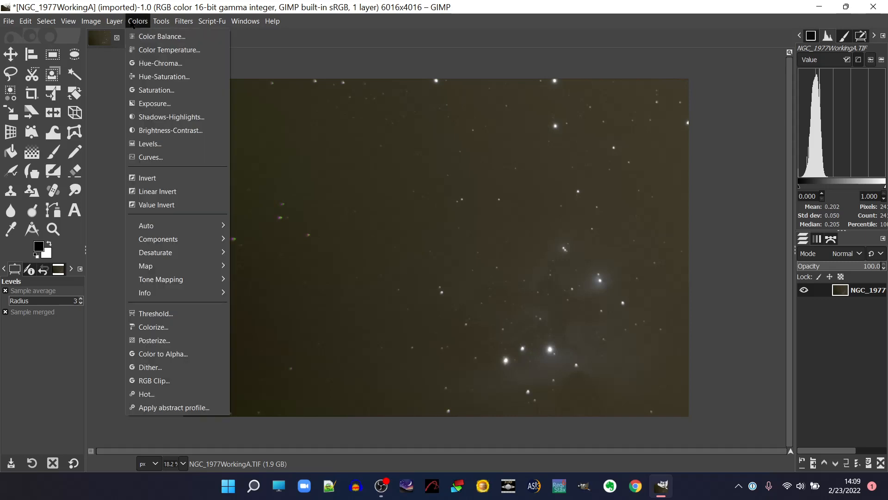
pyautogui.click(167, 143)
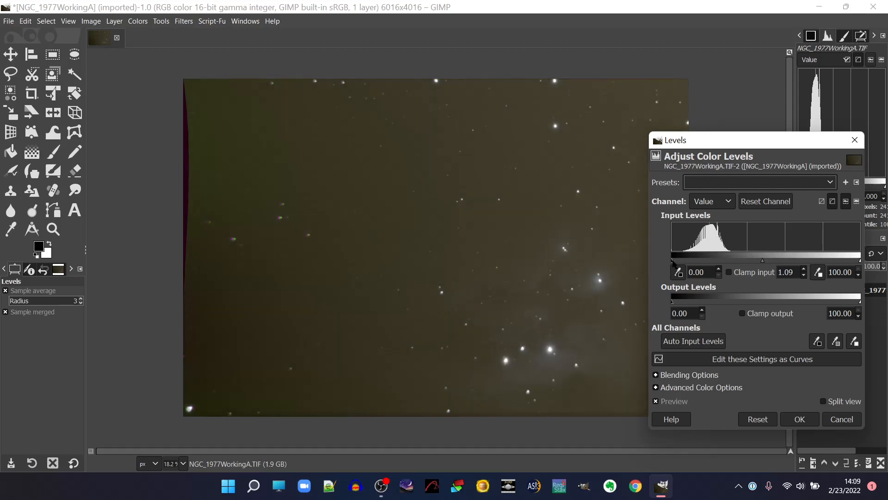
pyautogui.moveTo(673, 262); pyautogui.dragTo(680, 262)
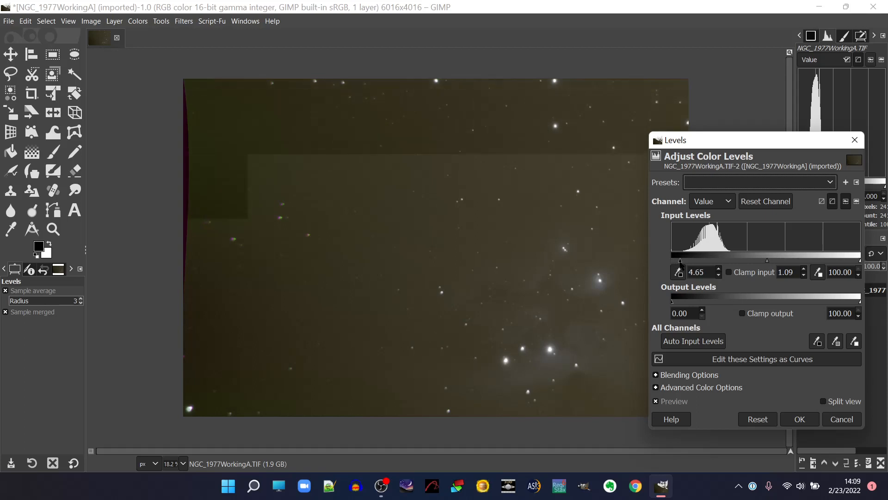
pyautogui.click(792, 420)
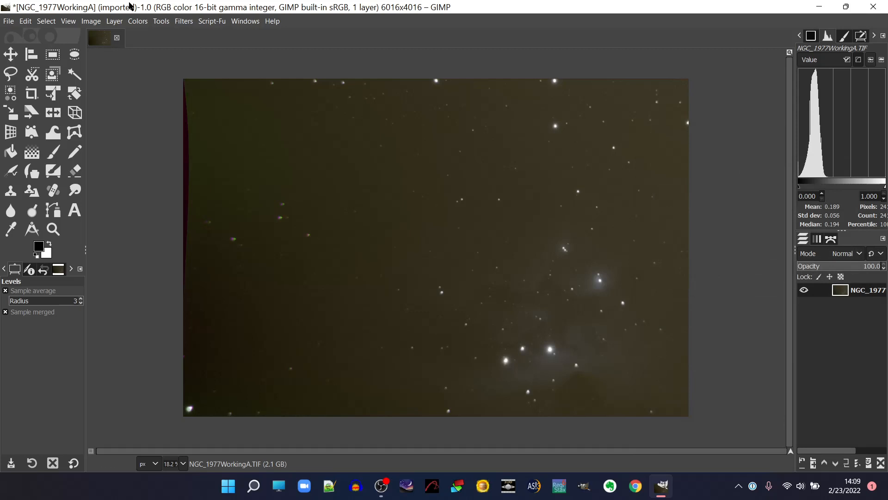
# Brighten the image slightly with a Levels adjustment using input gamma 1.11 and input black point 0.98.
pyautogui.click(145, 23)
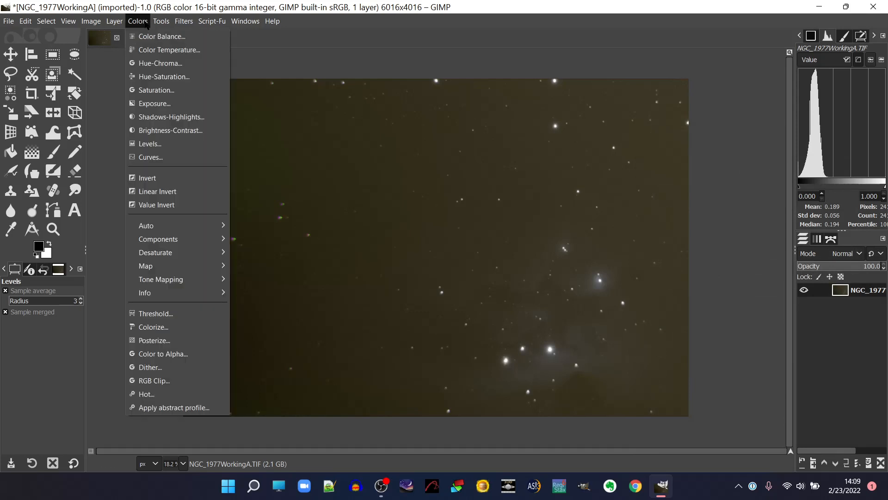
pyautogui.click(157, 148)
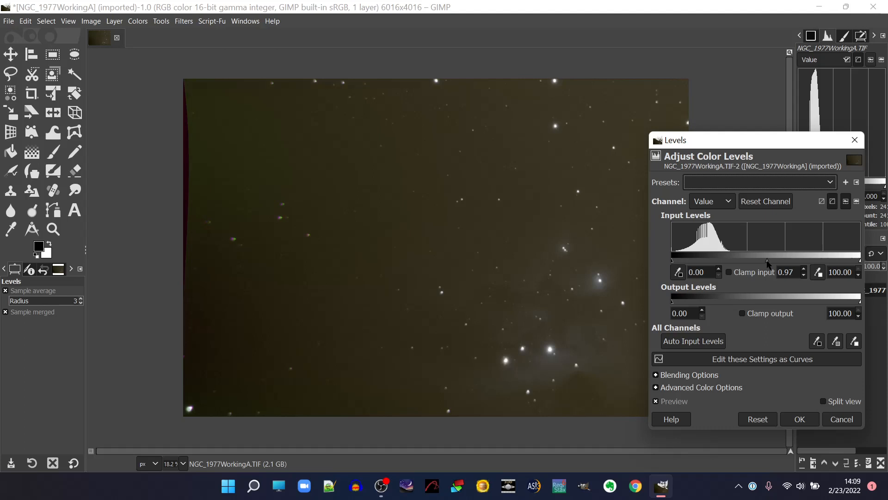
pyautogui.moveTo(767, 262); pyautogui.dragTo(762, 262)
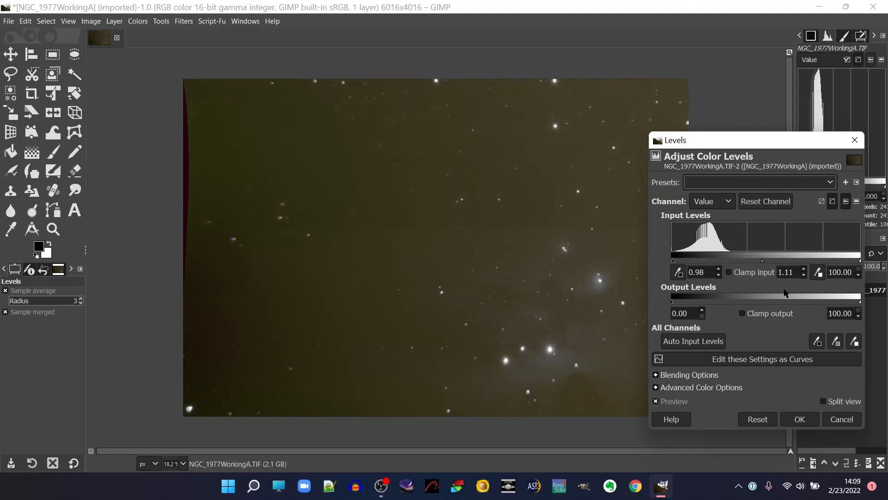
pyautogui.click(799, 419)
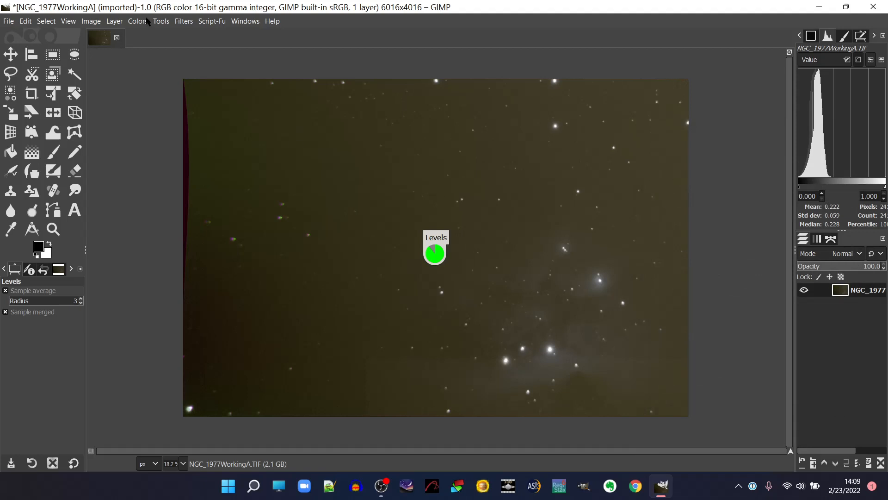
# Lift the midtones with a Levels adjustment, setting only the input gamma to 1.25.
pyautogui.click(144, 22)
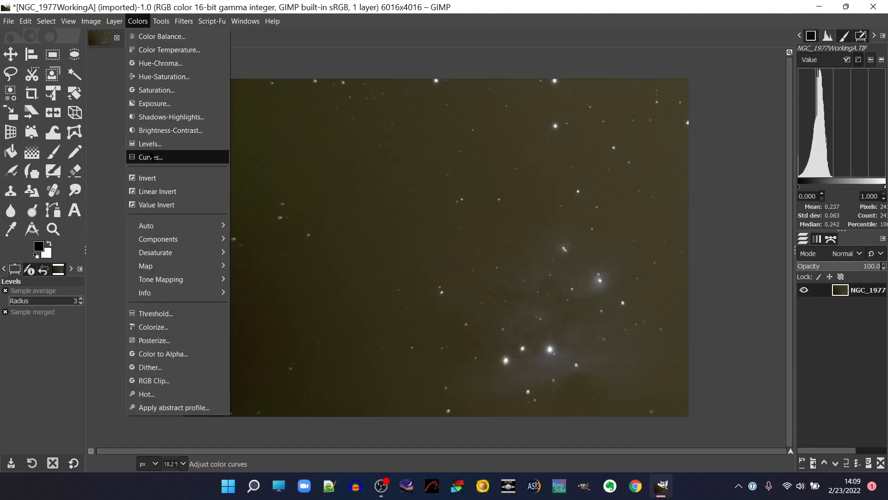
pyautogui.click(149, 144)
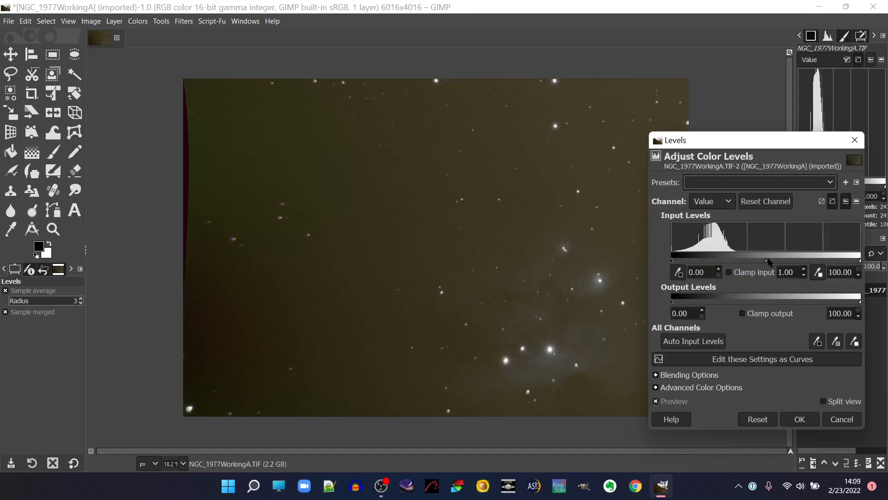
pyautogui.moveTo(765, 262); pyautogui.dragTo(757, 262)
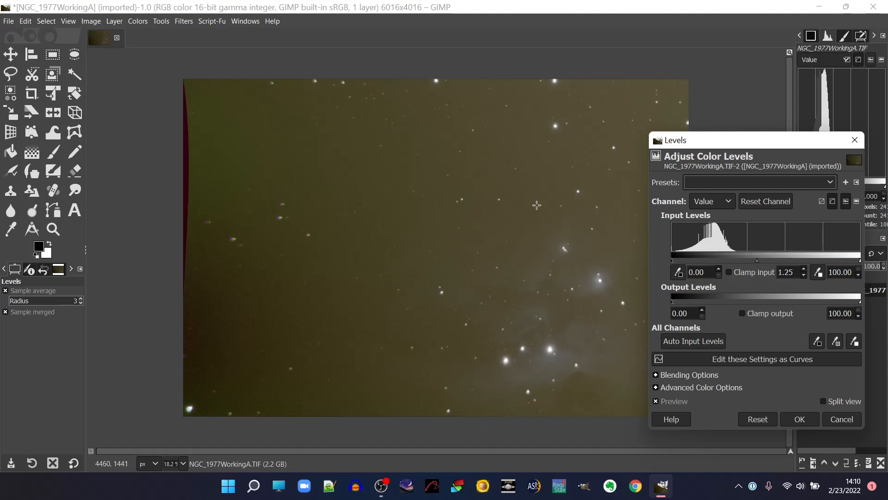
pyautogui.click(794, 418)
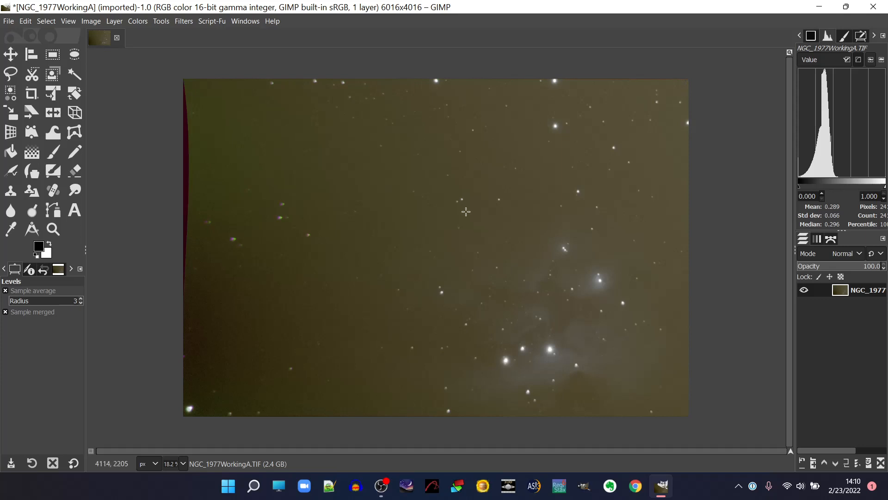
# Deepen the shadows with a Levels adjustment, setting only the input black point to 3.42.
pyautogui.click(150, 23)
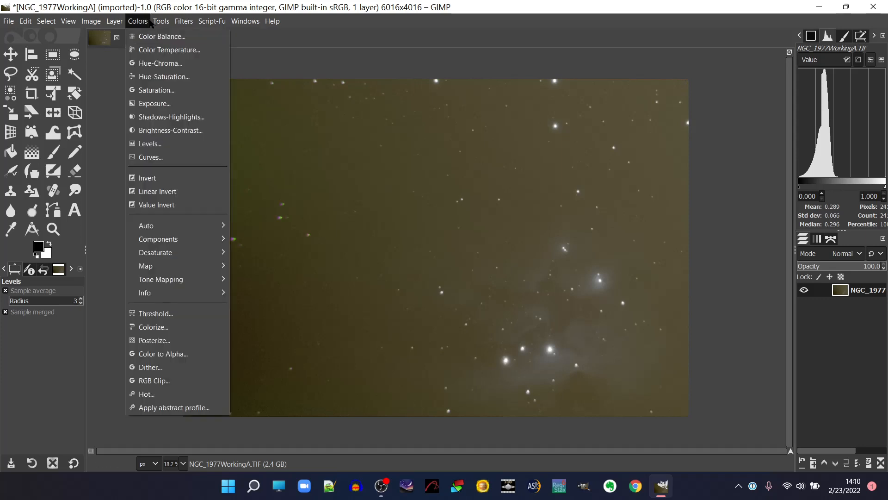
pyautogui.click(159, 144)
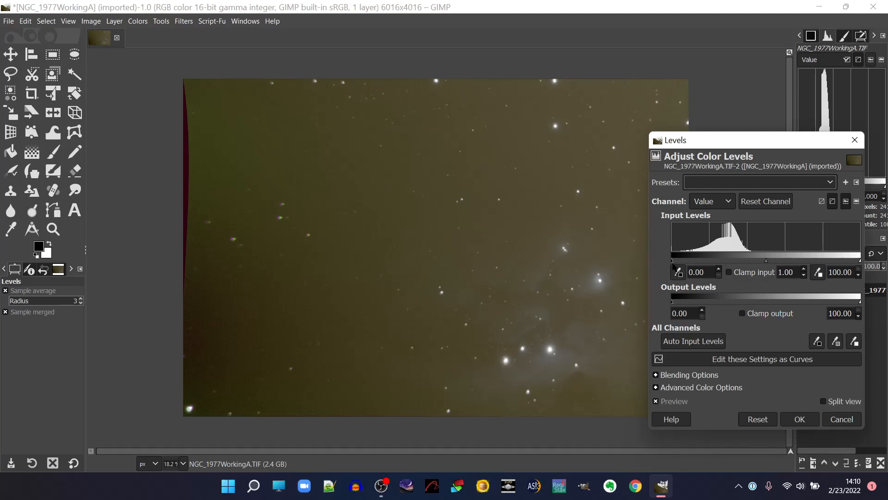
pyautogui.moveTo(673, 262); pyautogui.dragTo(680, 265)
pyautogui.click(806, 416)
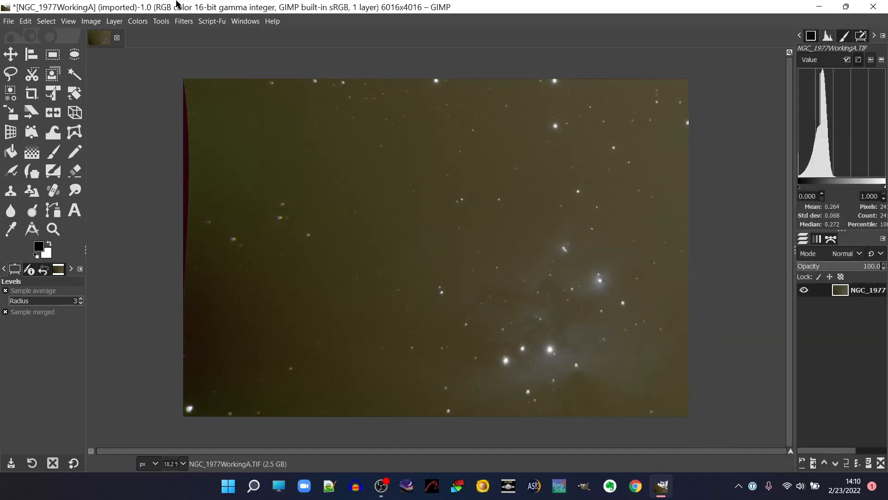
# Apply one more Levels stretch with input black point 2.20 and input gamma 1.22 to brighten the nebula.
pyautogui.click(138, 21)
pyautogui.click(168, 144)
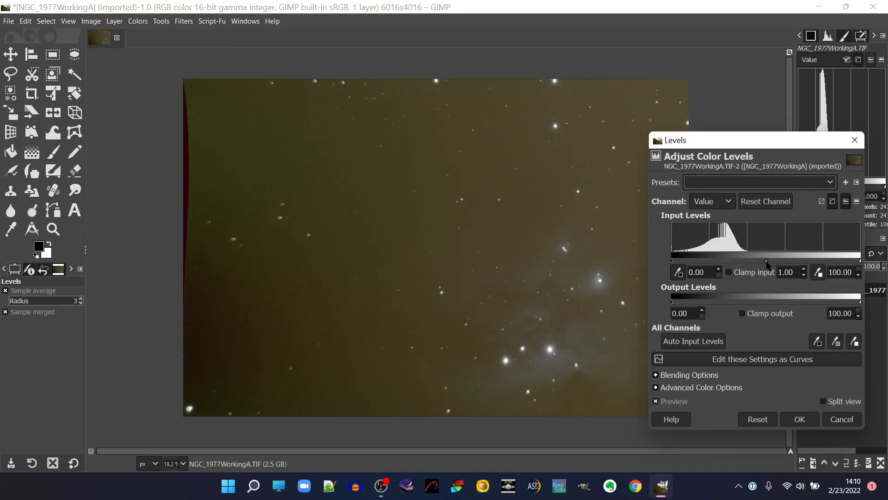
pyautogui.moveTo(766, 264); pyautogui.dragTo(761, 266)
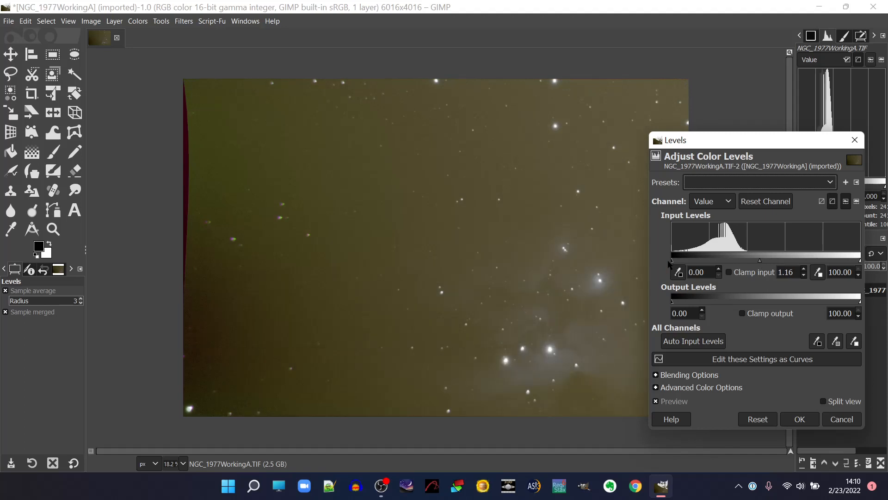
pyautogui.moveTo(672, 261); pyautogui.dragTo(675, 263)
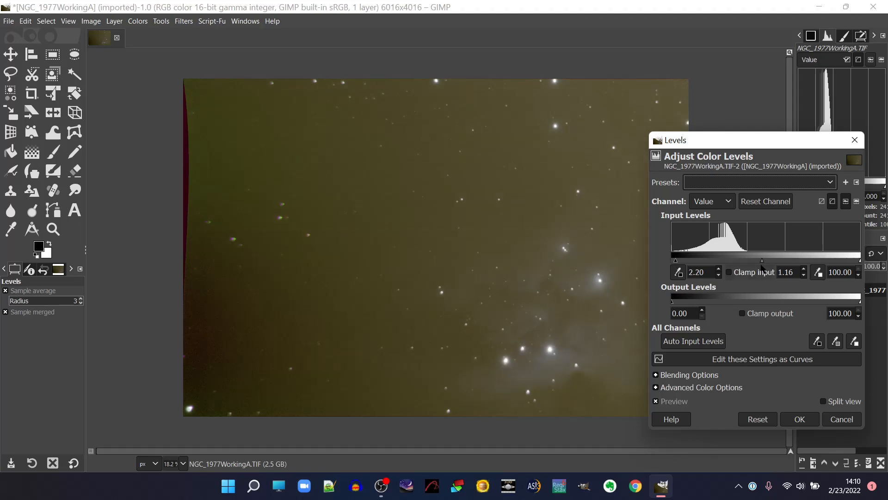
pyautogui.moveTo(763, 264); pyautogui.dragTo(761, 263)
pyautogui.click(799, 419)
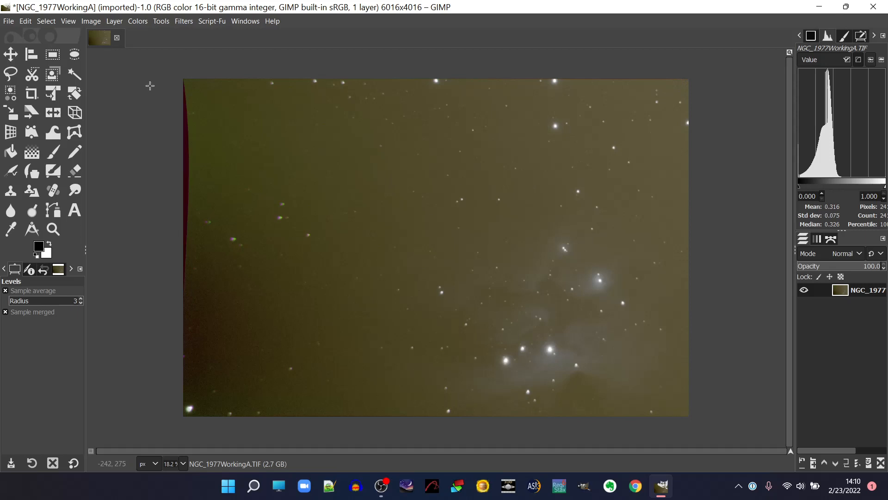
# Apply a Value-channel Curves adjustment that darkens shadows at input 18.73, output 10.62 and lifts midtones at input 47.66, output 60.62.
pyautogui.click(139, 21)
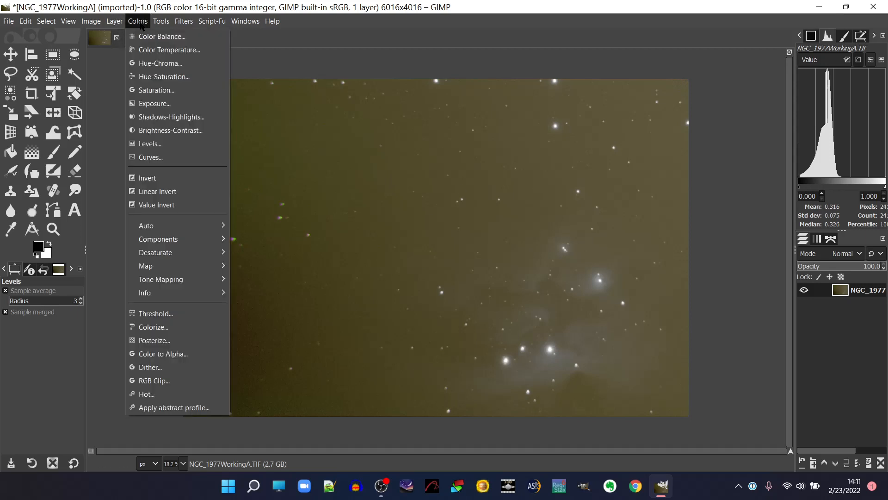
pyautogui.click(158, 158)
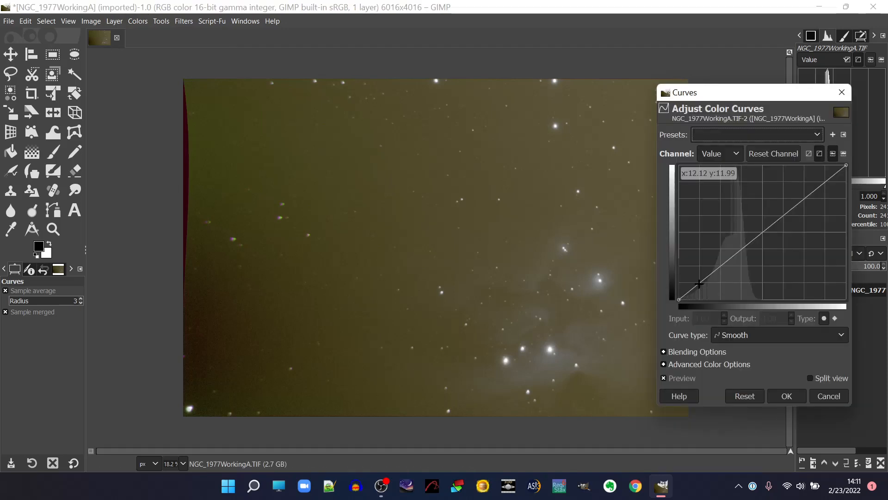
pyautogui.moveTo(699, 284); pyautogui.dragTo(703, 286)
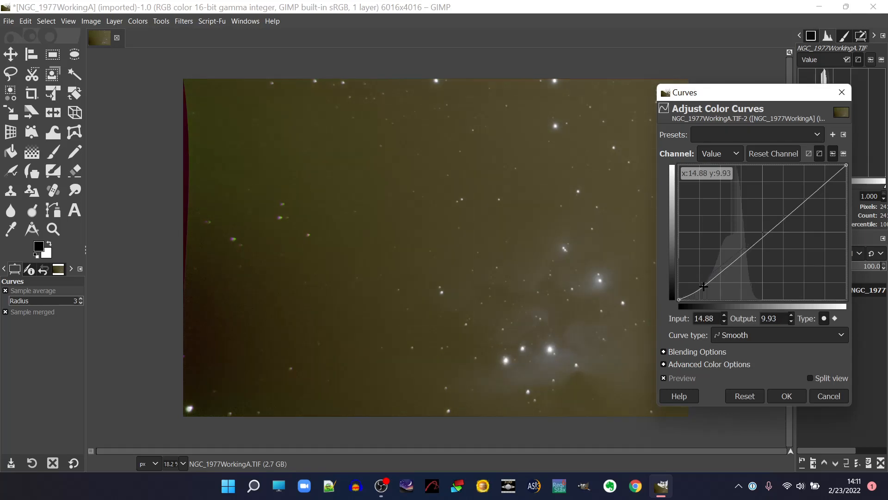
pyautogui.moveTo(764, 234); pyautogui.dragTo(758, 218)
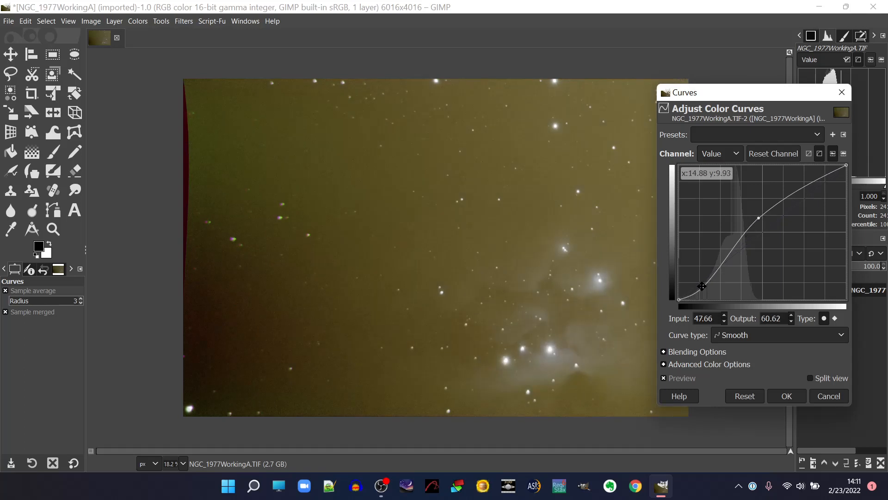
pyautogui.moveTo(701, 285); pyautogui.dragTo(708, 286)
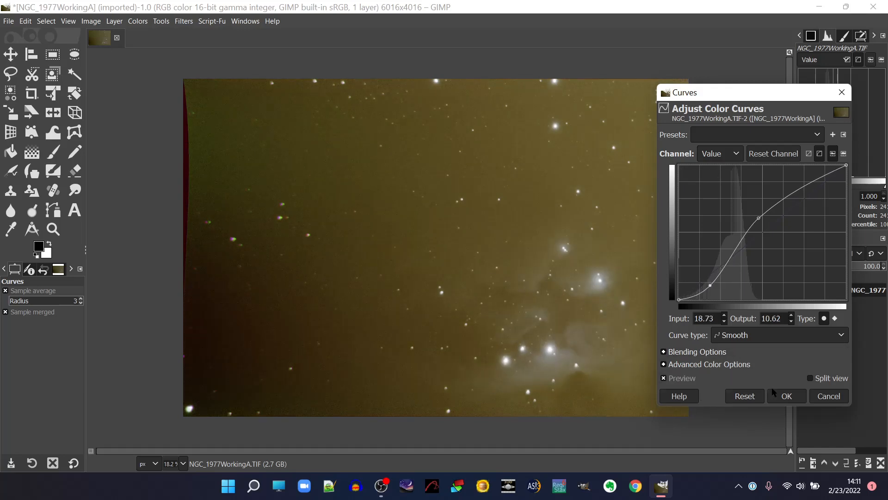
pyautogui.click(665, 378)
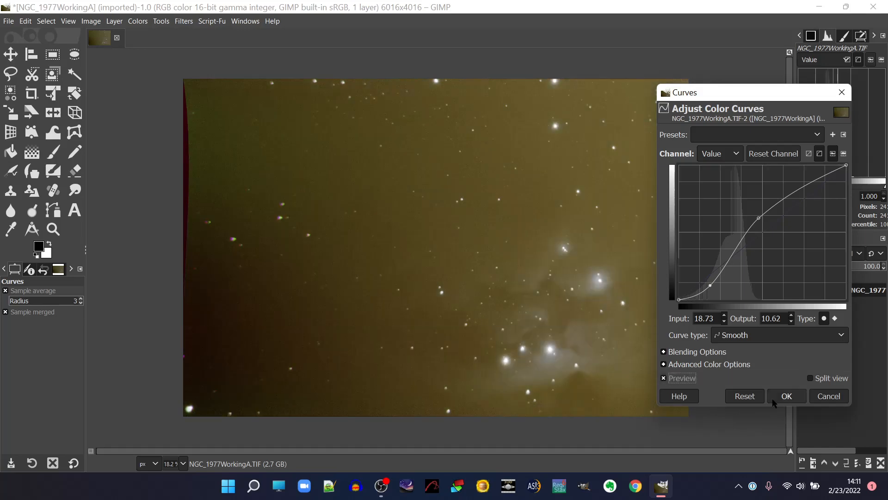
pyautogui.click(786, 397)
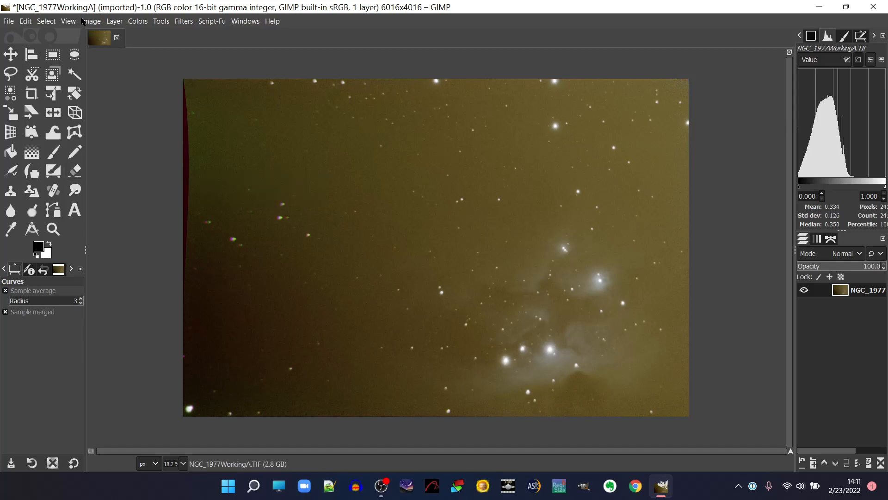
# Crop the image to a rectangular selection of about 3234 × 2217 px around the nebula and its bright stars.
pyautogui.click(52, 54)
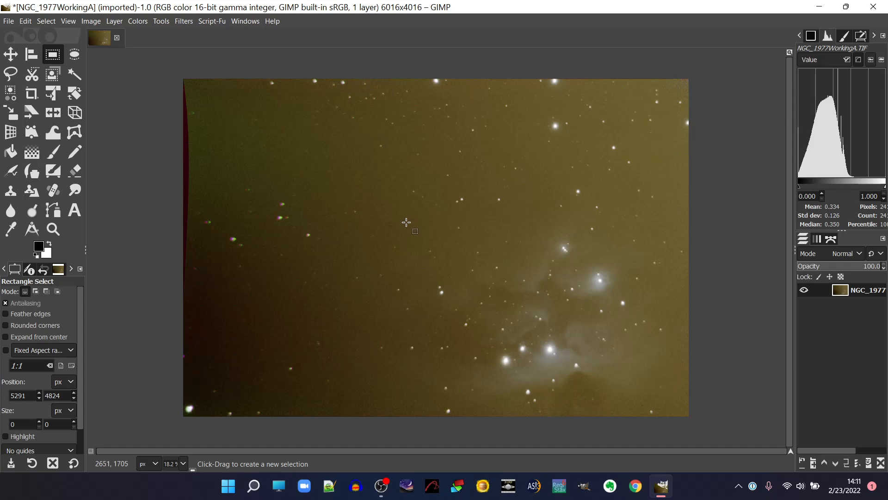
pyautogui.moveTo(406, 223); pyautogui.dragTo(676, 406)
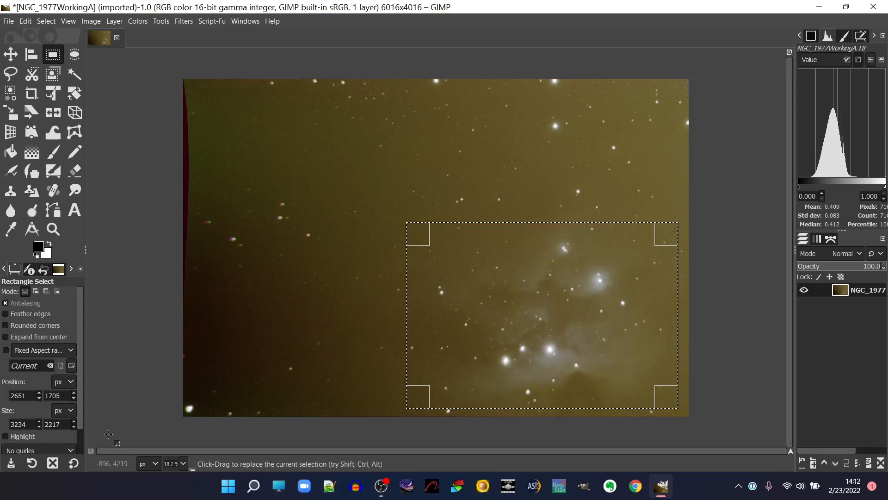
pyautogui.click(93, 24)
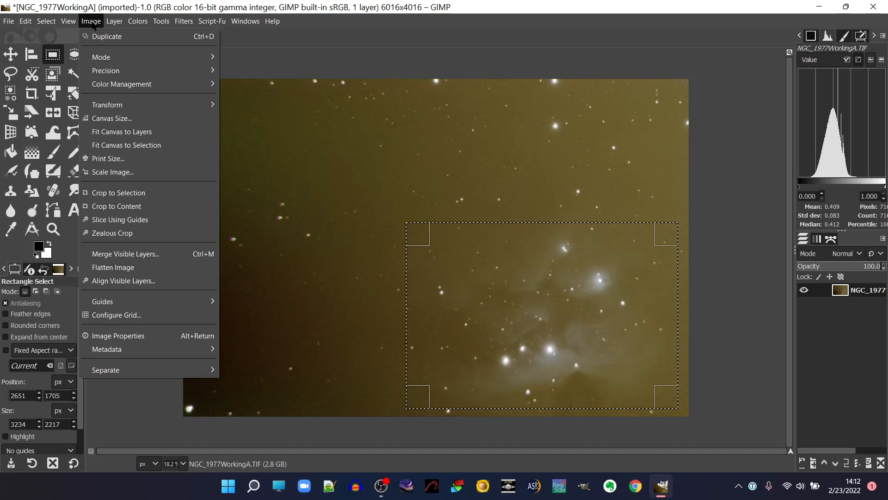
pyautogui.click(116, 194)
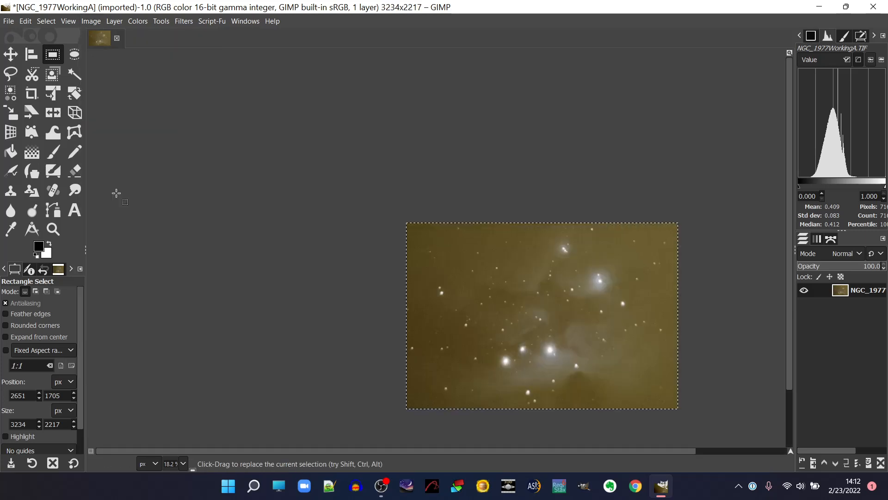
pyautogui.click(97, 24)
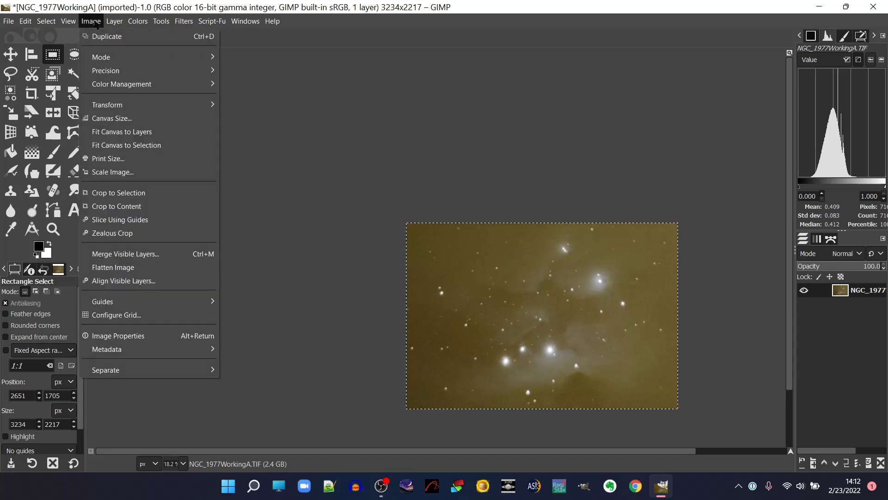
pyautogui.moveTo(68, 21)
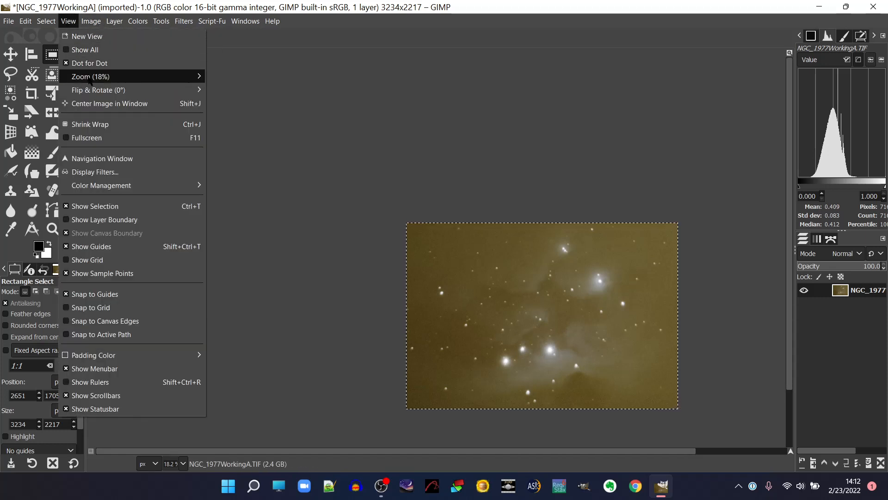
pyautogui.moveTo(90, 78)
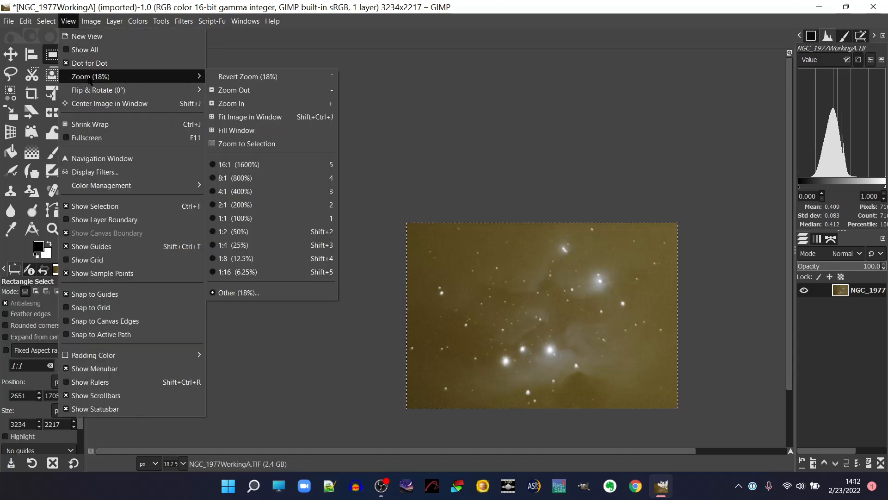
pyautogui.click(250, 120)
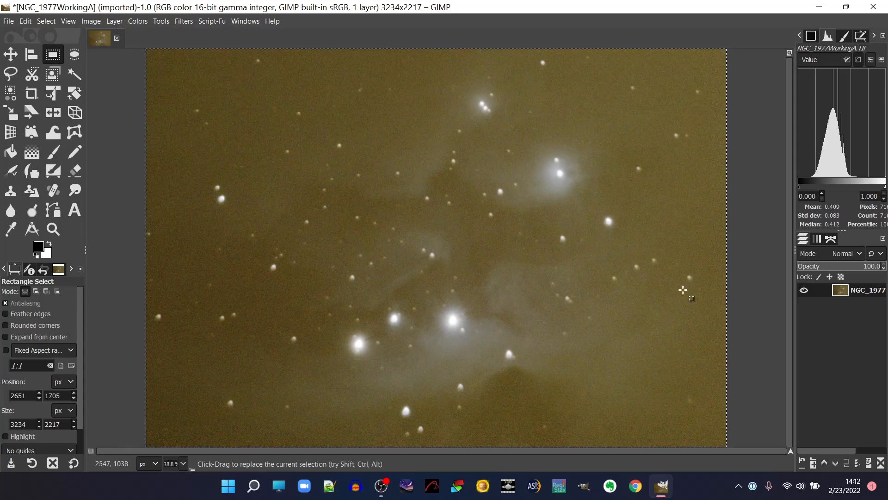
# Duplicate the image layer and rename the copy as "Stretched & Cropped".
pyautogui.rightClick(858, 291)
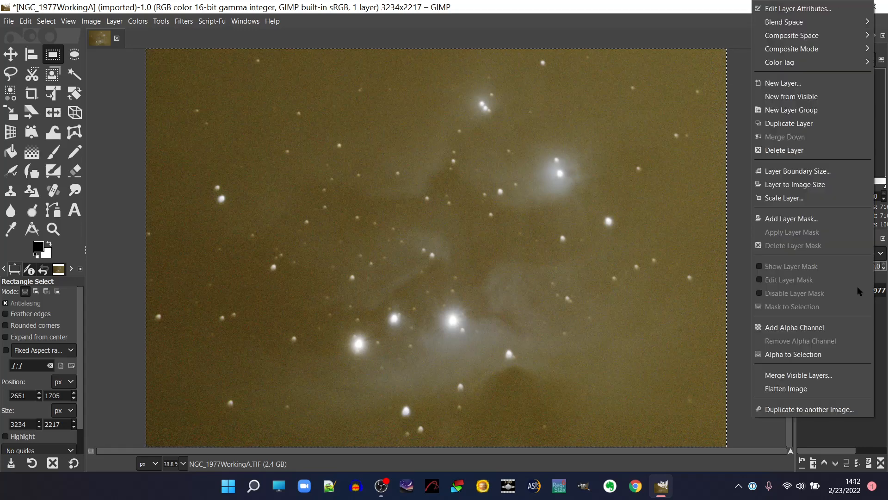
pyautogui.click(801, 124)
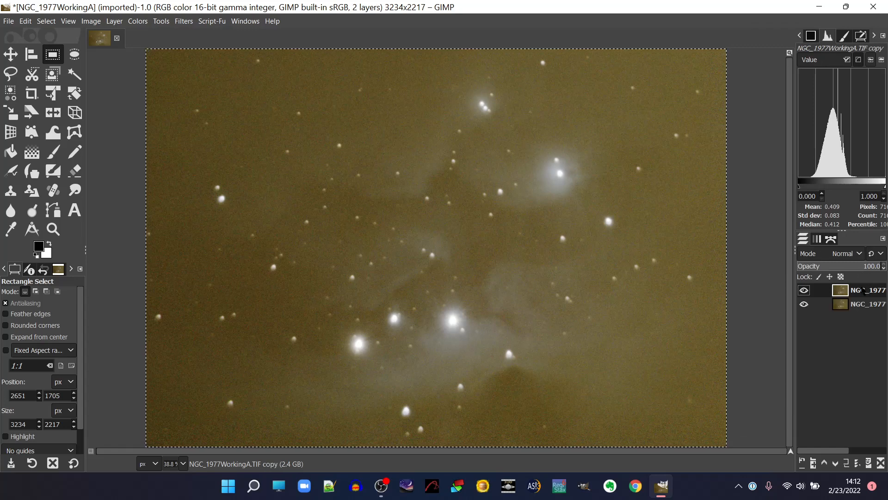
pyautogui.rightClick(862, 292)
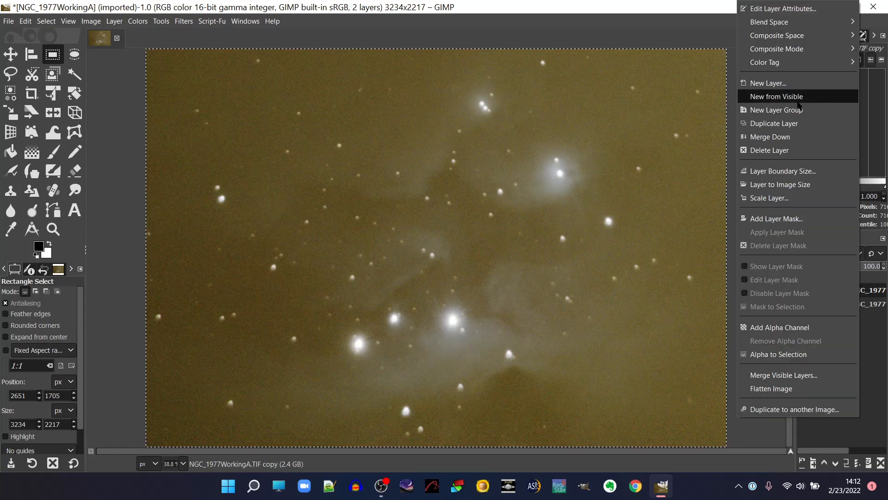
pyautogui.click(786, 9)
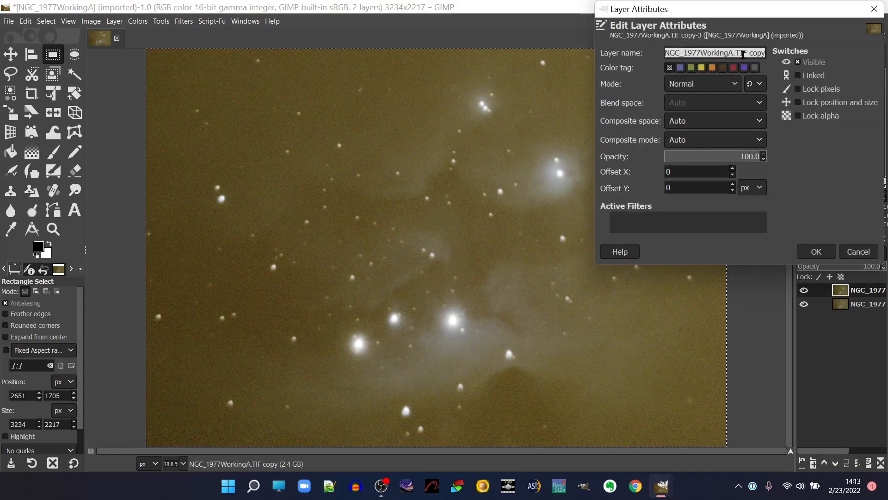
pyautogui.click(743, 54)
pyautogui.press('BackSpace')
pyautogui.press('BackSpace')
pyautogui.press('BackSpace')
pyautogui.press('BackSpace')
pyautogui.press('BackSpace')
pyautogui.press('BackSpace')
pyautogui.press('BackSpace')
pyautogui.press('BackSpace')
pyautogui.press('BackSpace')
pyautogui.press('BackSpace')
pyautogui.press('BackSpace')
pyautogui.press('BackSpace')
pyautogui.press('BackSpace')
pyautogui.press('BackSpace')
pyautogui.press('BackSpace')
pyautogui.press('BackSpace')
pyautogui.press('BackSpace')
pyautogui.press('BackSpace')
pyautogui.press('BackSpace')
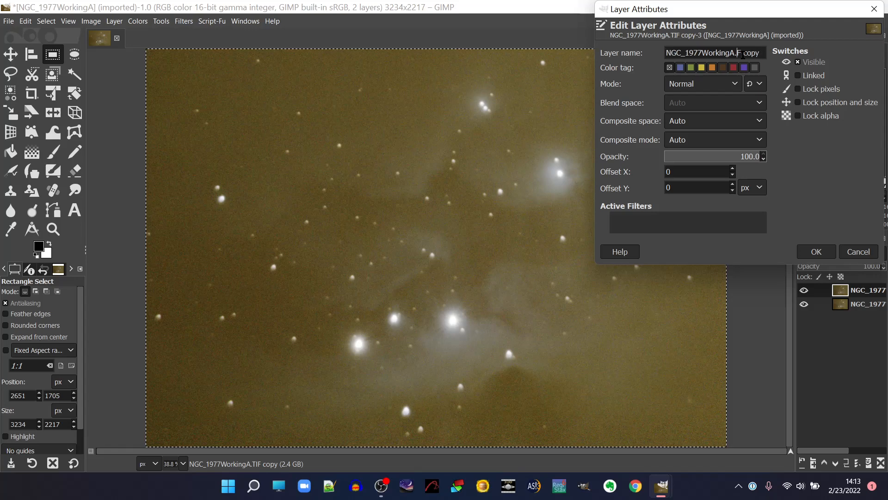
pyautogui.press('Delete')
pyautogui.press('Delete')
pyautogui.press('Delete')
pyautogui.press('Delete')
pyautogui.press('Delete')
pyautogui.press('Delete')
pyautogui.write('Stretched & Cropp')
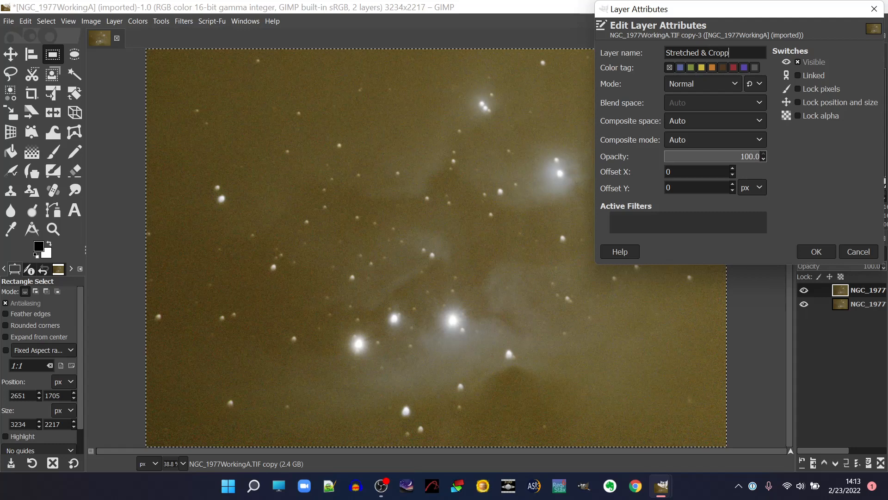
pyautogui.write('ed')
pyautogui.click(817, 254)
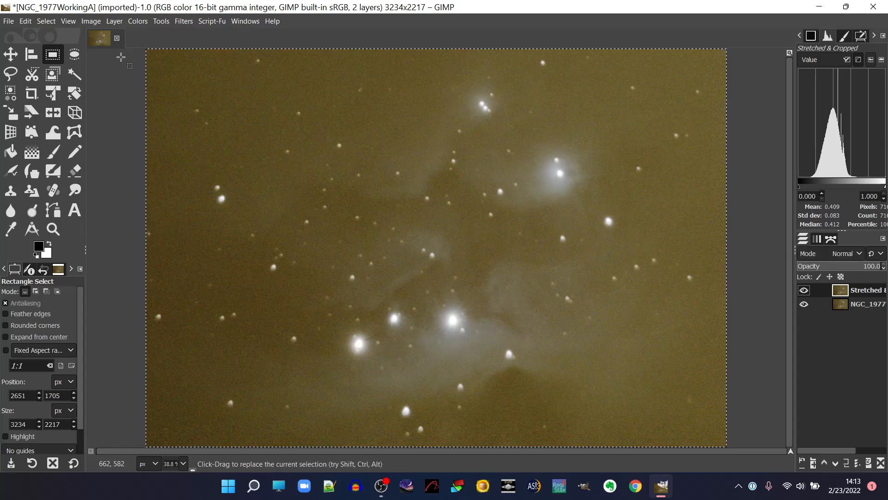
pyautogui.click(136, 25)
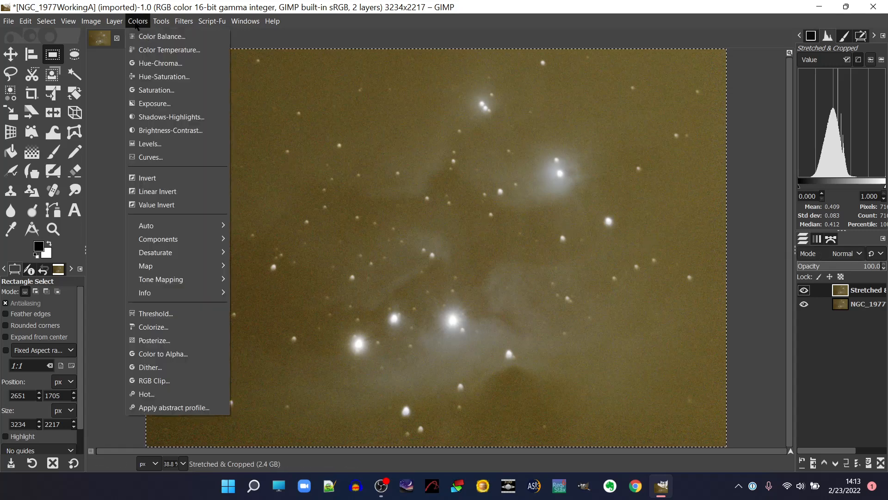
pyautogui.click(162, 154)
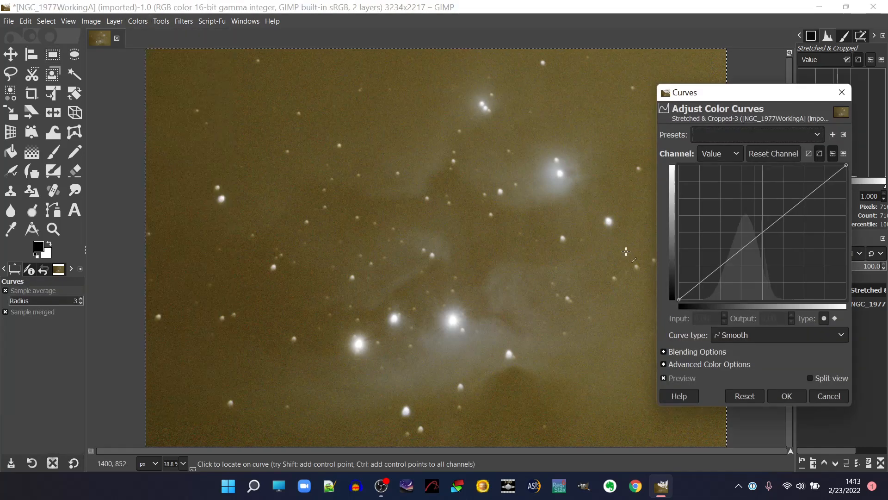
pyautogui.click(743, 243)
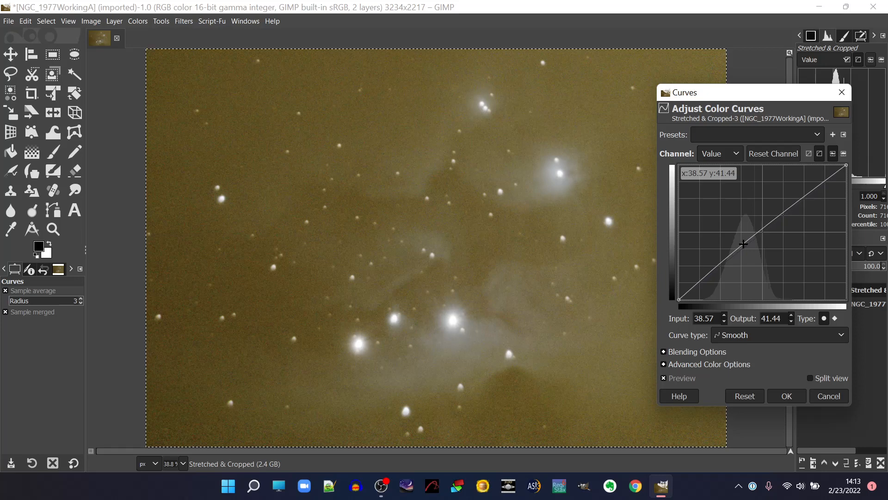
pyautogui.moveTo(744, 243); pyautogui.dragTo(745, 245)
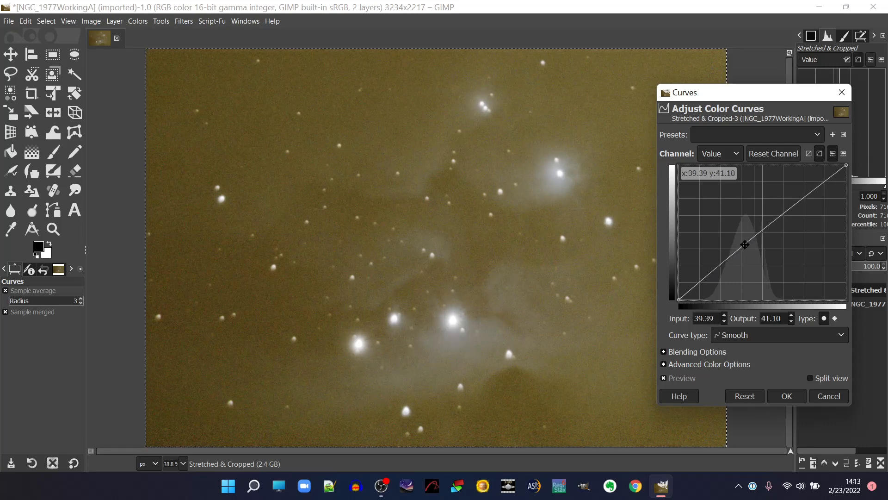
pyautogui.click(829, 397)
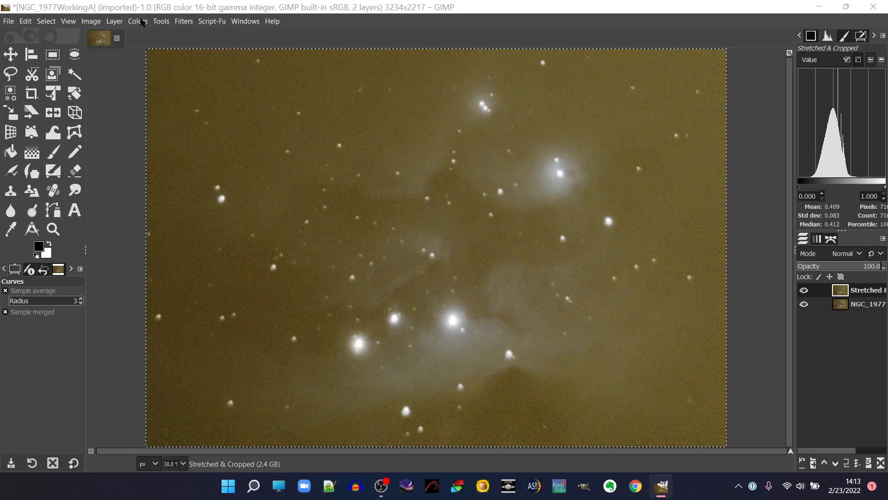
# Apply Wavelet denoise to the duplicate layer's Y channel with threshold 1.49 and softness 0.07, checking a bright star area in the preview.
pyautogui.click(184, 22)
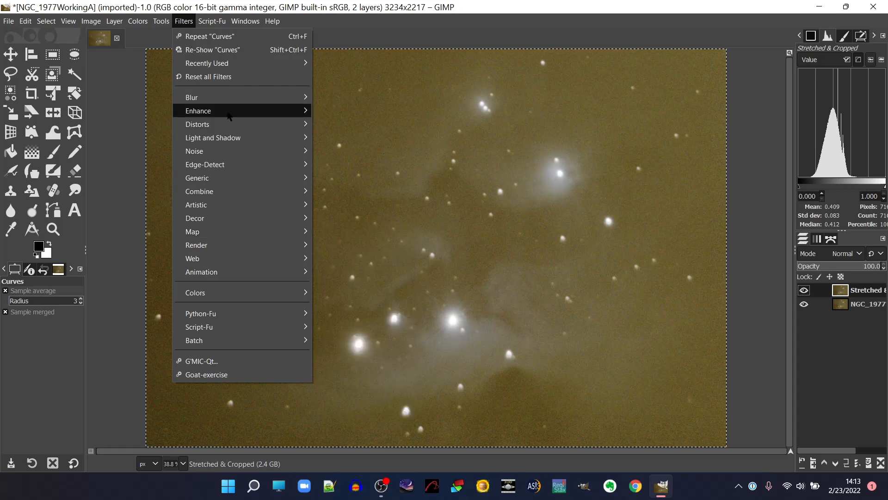
pyautogui.moveTo(228, 113)
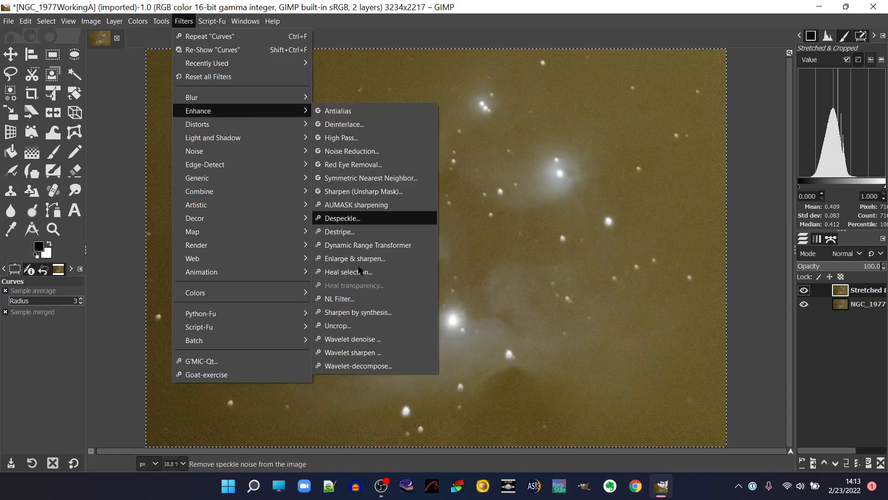
pyautogui.click(369, 341)
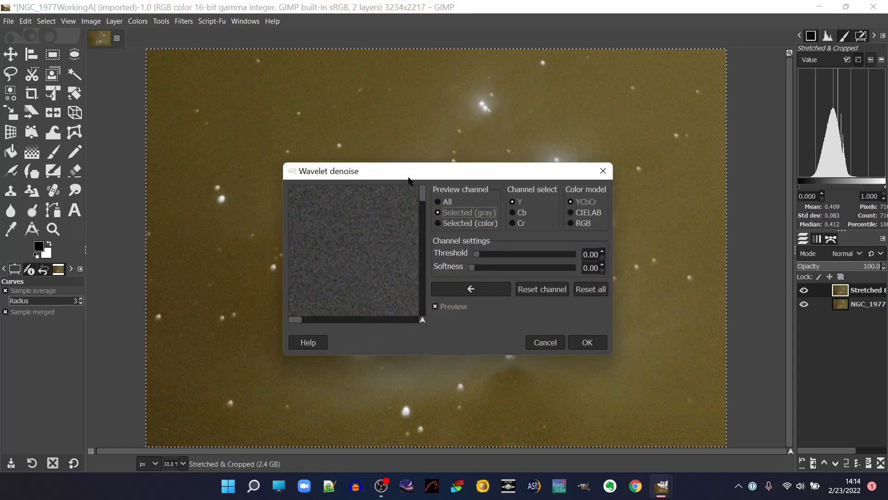
pyautogui.moveTo(409, 172); pyautogui.dragTo(618, 72)
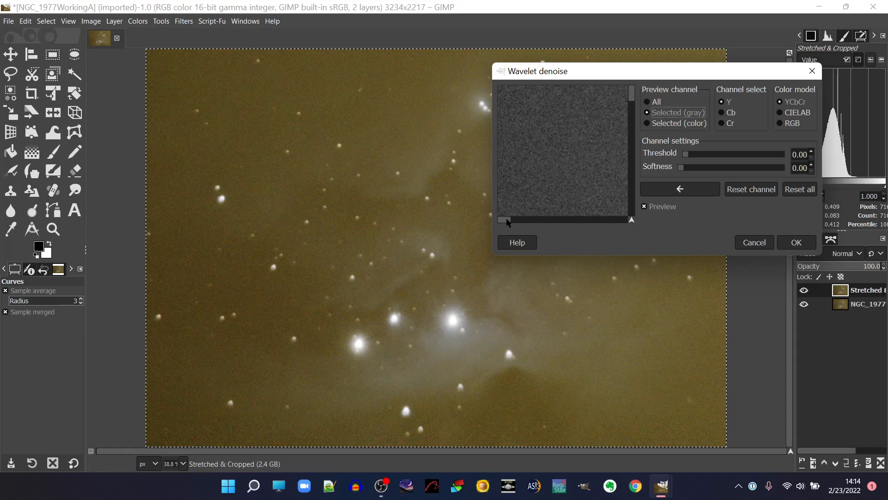
pyautogui.moveTo(506, 219); pyautogui.dragTo(573, 224)
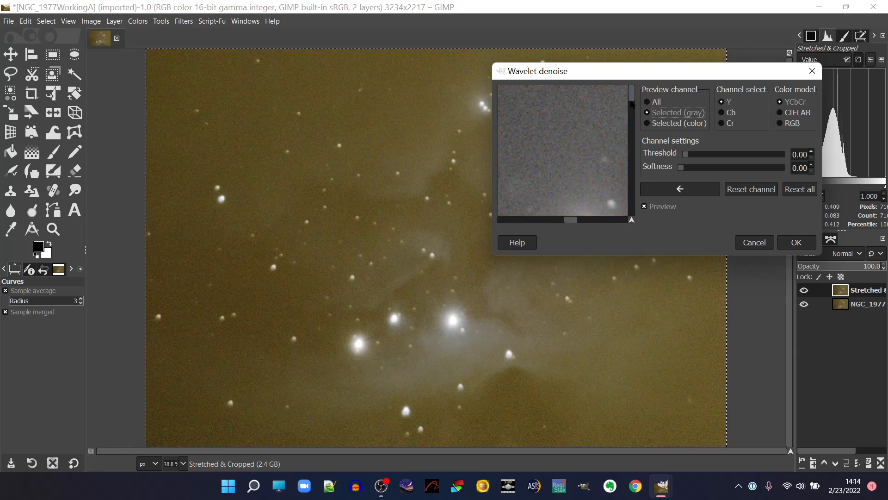
pyautogui.moveTo(633, 100); pyautogui.dragTo(653, 178)
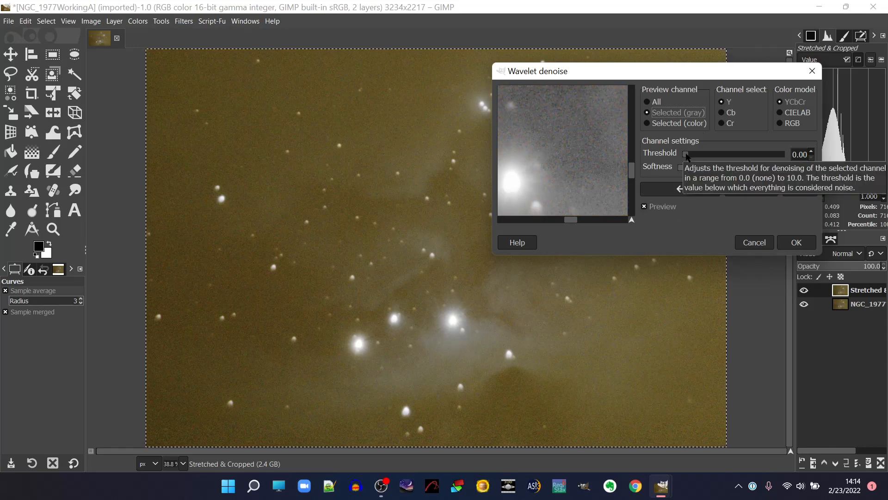
pyautogui.moveTo(686, 157); pyautogui.dragTo(699, 160)
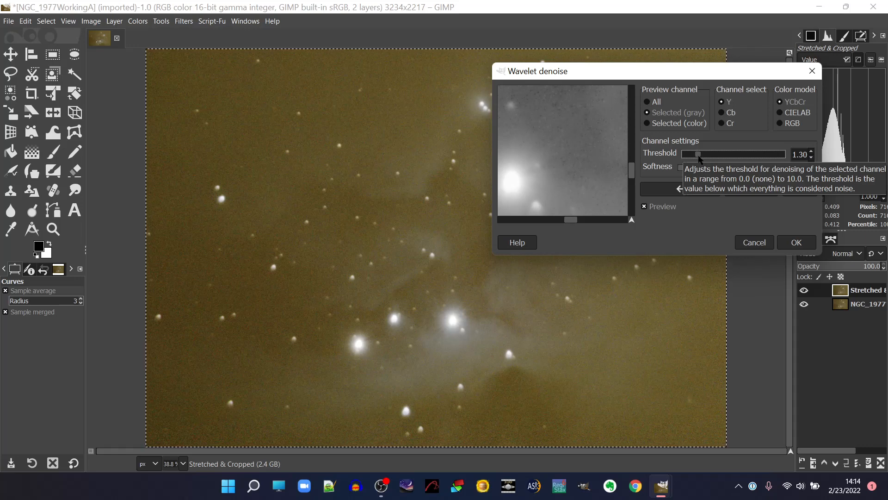
pyautogui.moveTo(700, 160); pyautogui.dragTo(689, 170)
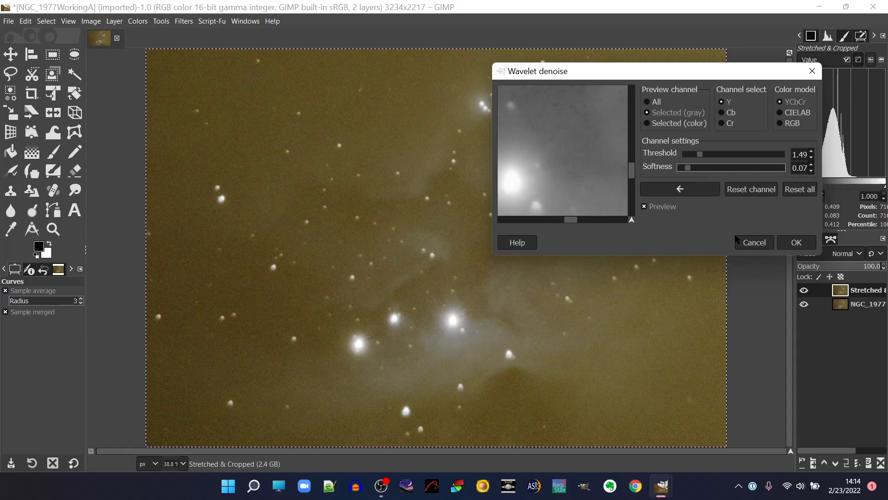
pyautogui.click(644, 206)
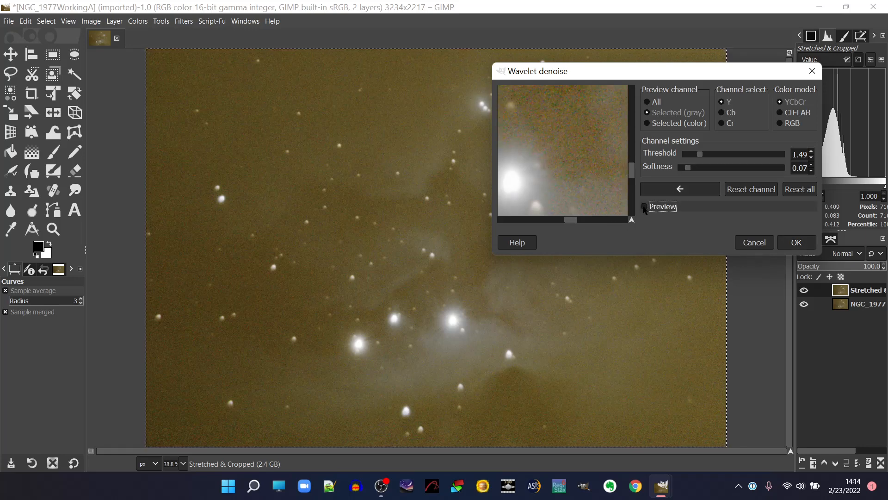
pyautogui.click(787, 243)
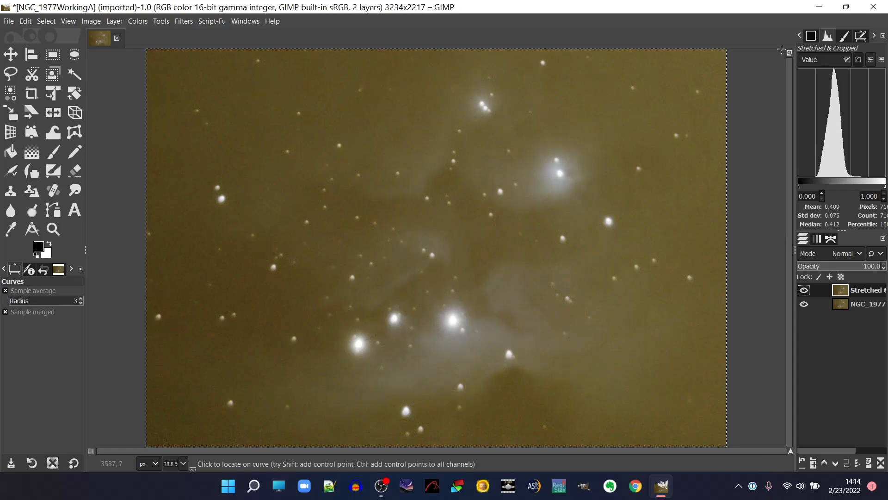
# Start a Curves adjustment and lower the Red channel with a midtone point at input 42.98, output 36.99.
pyautogui.click(134, 21)
pyautogui.click(161, 157)
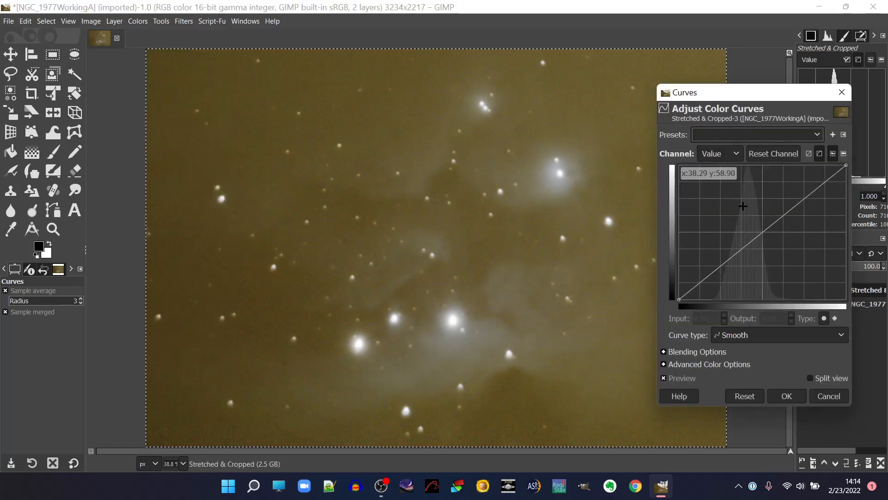
pyautogui.click(737, 155)
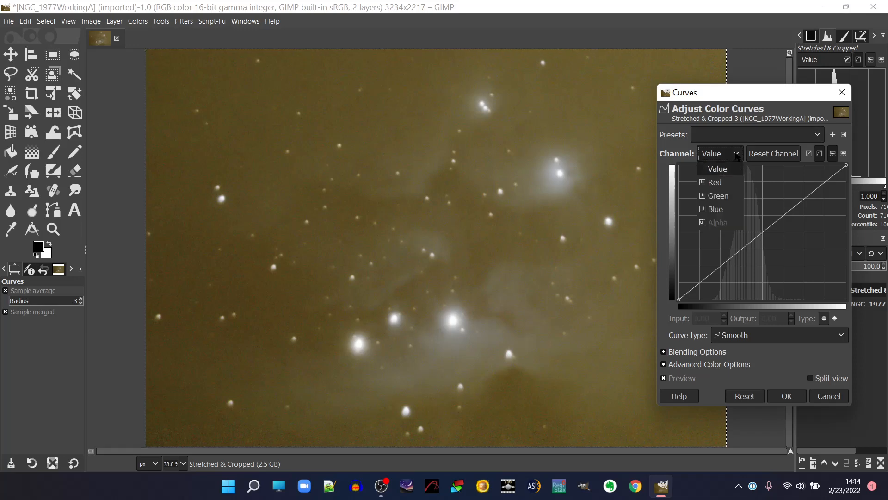
pyautogui.click(715, 182)
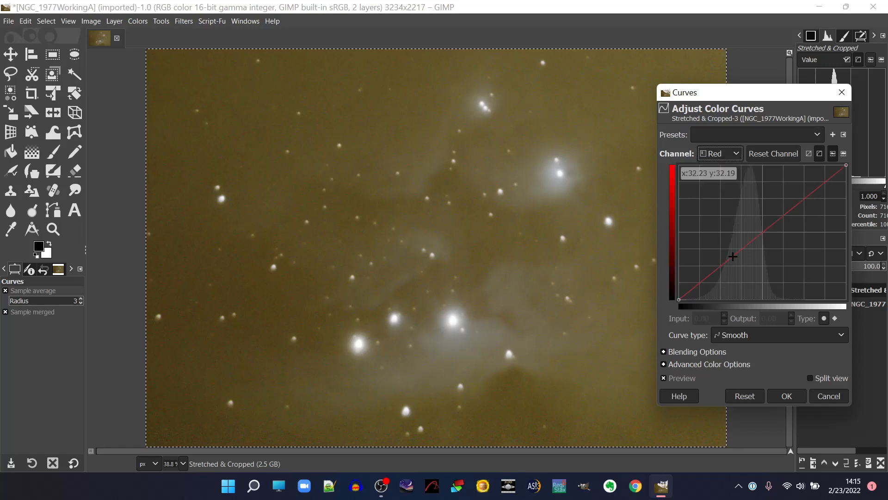
pyautogui.moveTo(738, 261)
pyautogui.mouseDown()
pyautogui.moveTo(762, 264)
pyautogui.moveTo(770, 278)
pyautogui.moveTo(751, 251)
pyautogui.mouseUp()
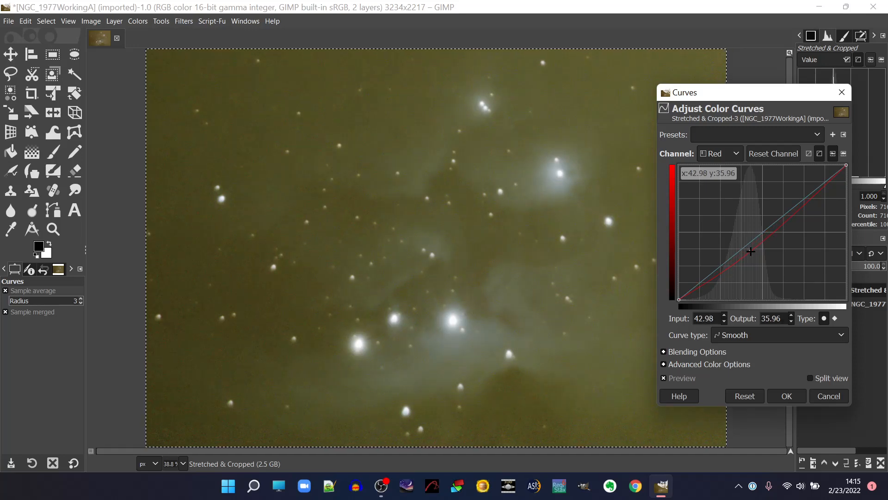
pyautogui.moveTo(751, 251); pyautogui.dragTo(751, 250)
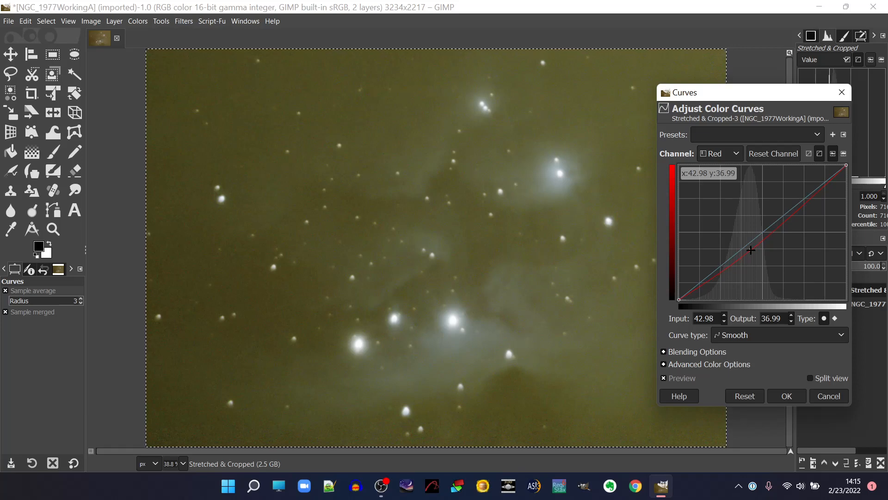
# Pull the Green channel curve down with a point at input 36.09, output 23.97.
pyautogui.click(736, 157)
pyautogui.click(718, 196)
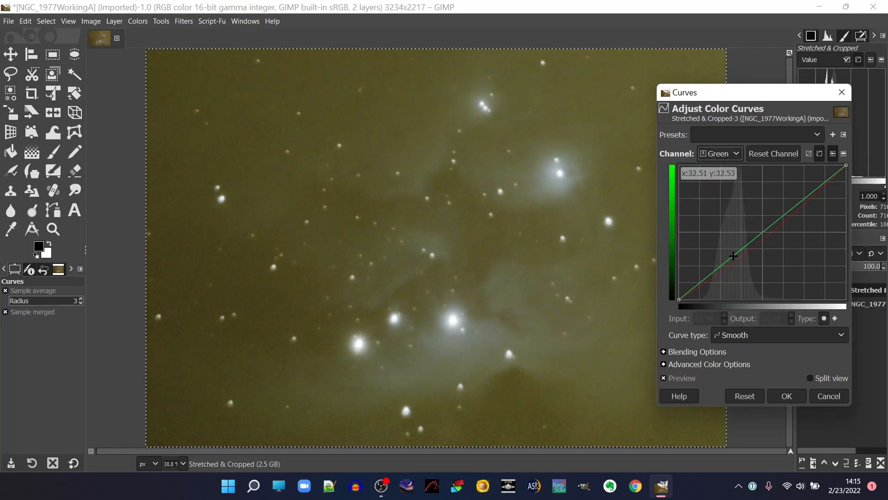
pyautogui.moveTo(731, 257); pyautogui.dragTo(741, 268)
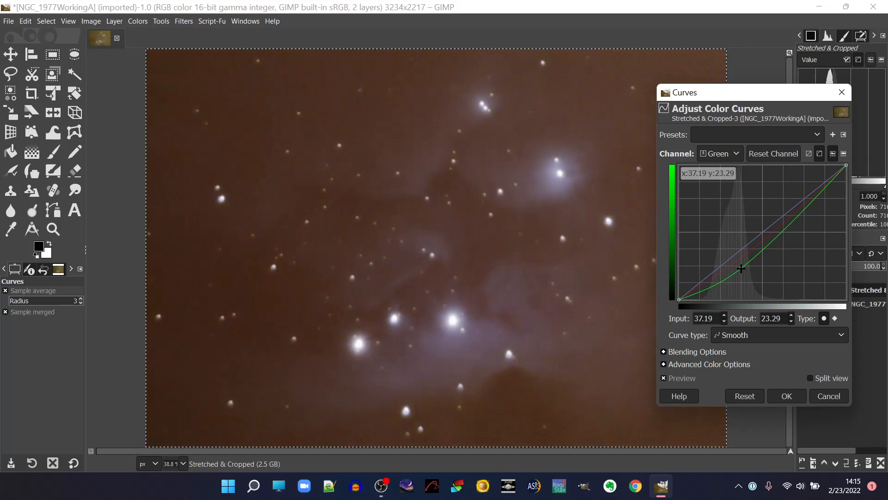
pyautogui.moveTo(741, 268); pyautogui.dragTo(739, 267)
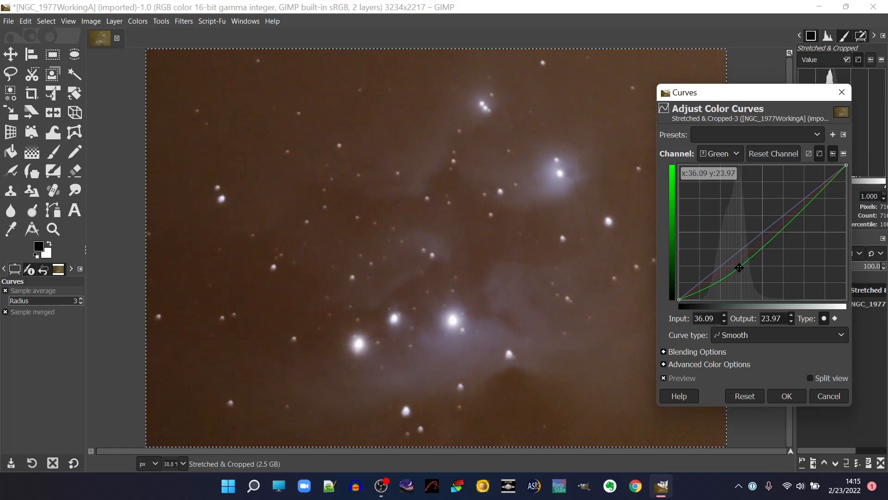
# Raise the Blue channel curve in the shadows with a point at input 9.37, output 20.21, comparing before and after.
pyautogui.click(720, 158)
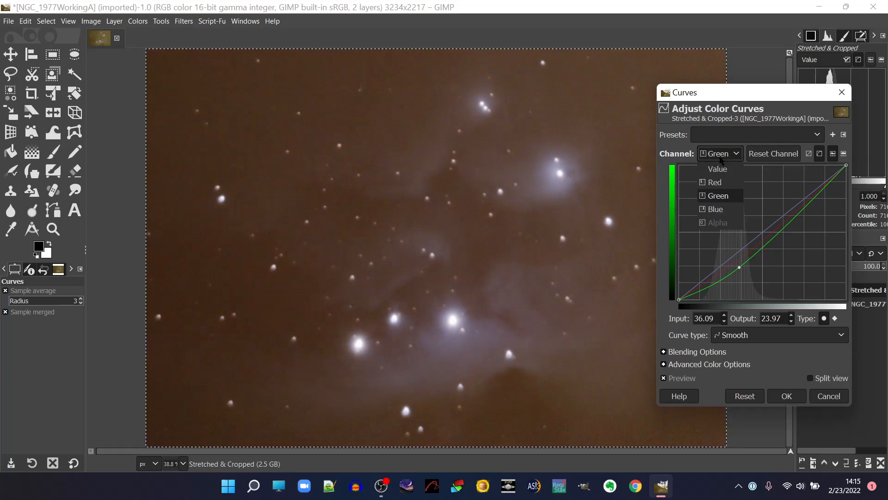
pyautogui.click(720, 210)
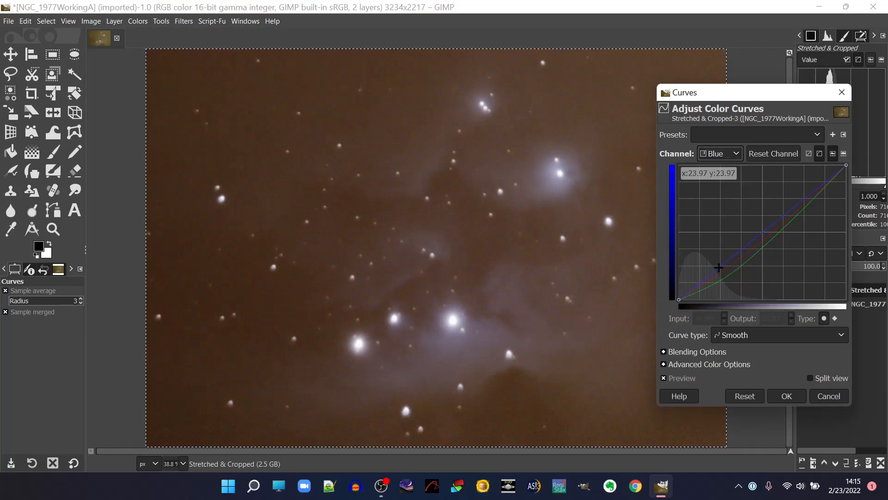
pyautogui.click(701, 283)
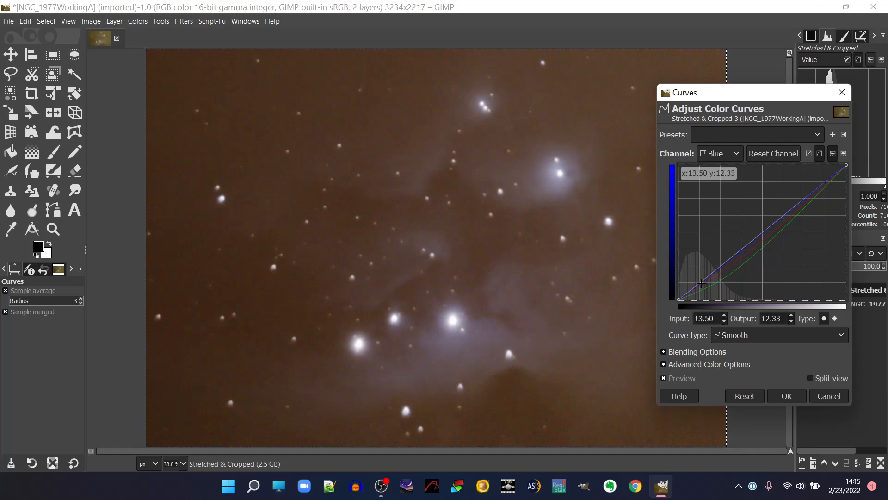
pyautogui.moveTo(702, 283); pyautogui.dragTo(698, 264)
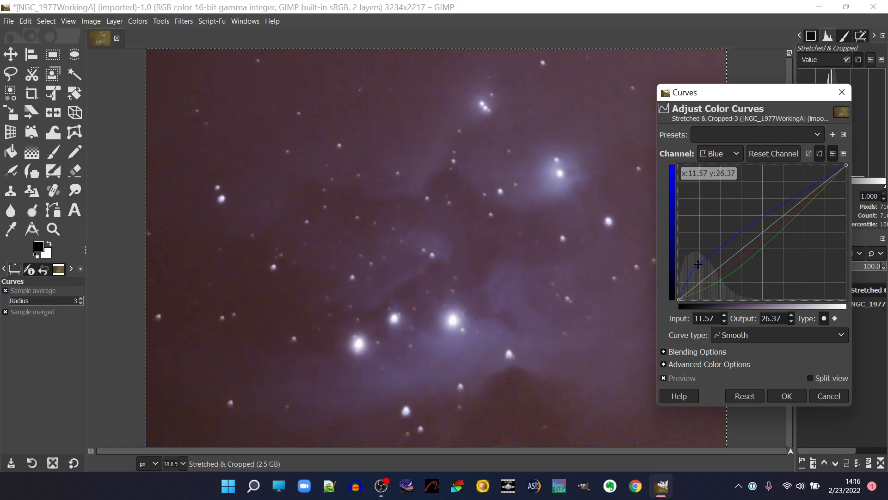
pyautogui.moveTo(698, 264); pyautogui.dragTo(694, 269)
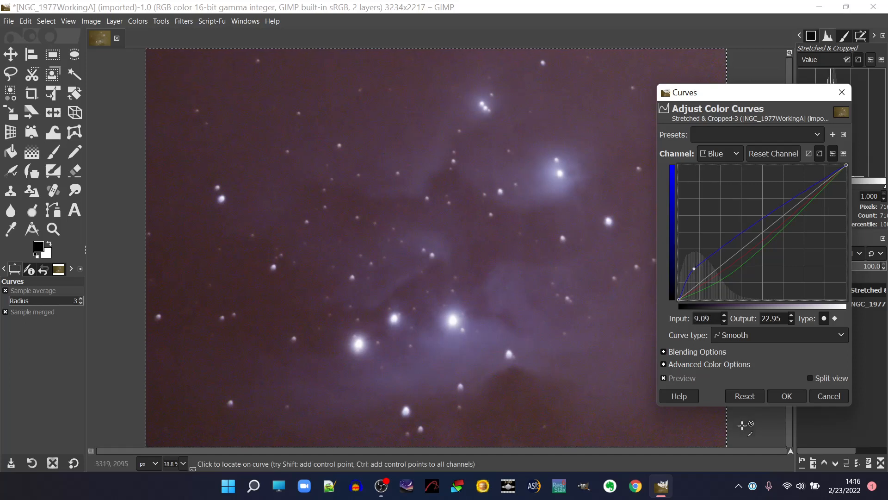
pyautogui.click(664, 379)
pyautogui.click(664, 379)
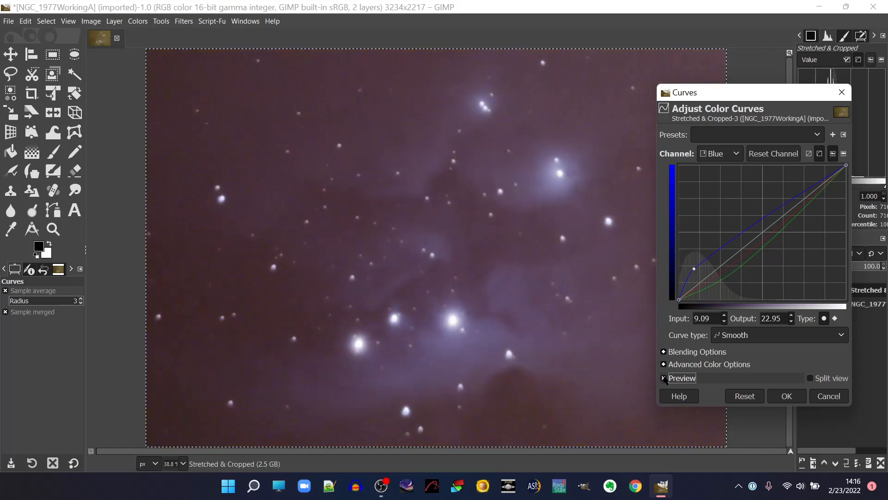
pyautogui.click(664, 378)
pyautogui.click(664, 379)
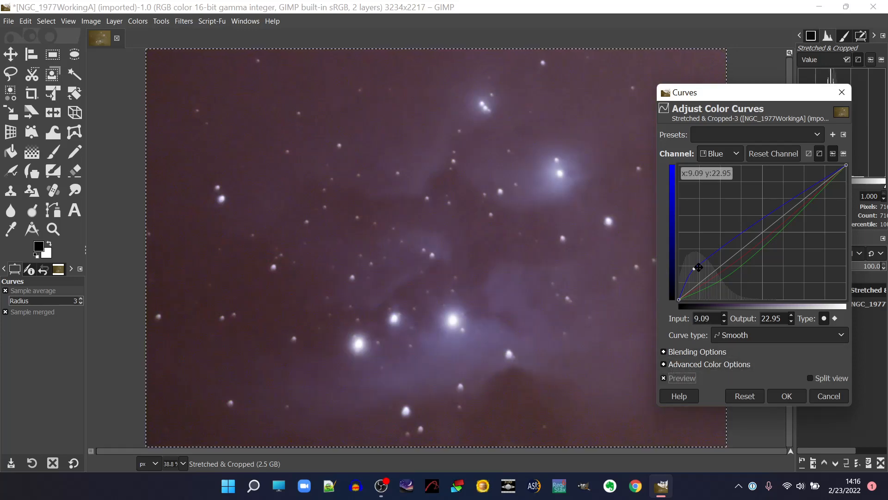
pyautogui.moveTo(695, 269); pyautogui.dragTo(695, 272)
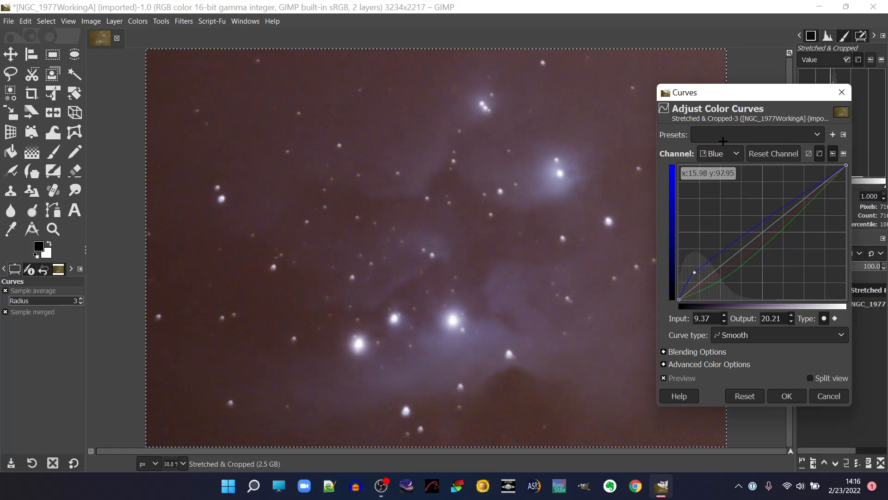
# Move the Red channel's curve point to input 46.01, output 33.56, compare with the original, and apply the Curves adjustment.
pyautogui.click(732, 158)
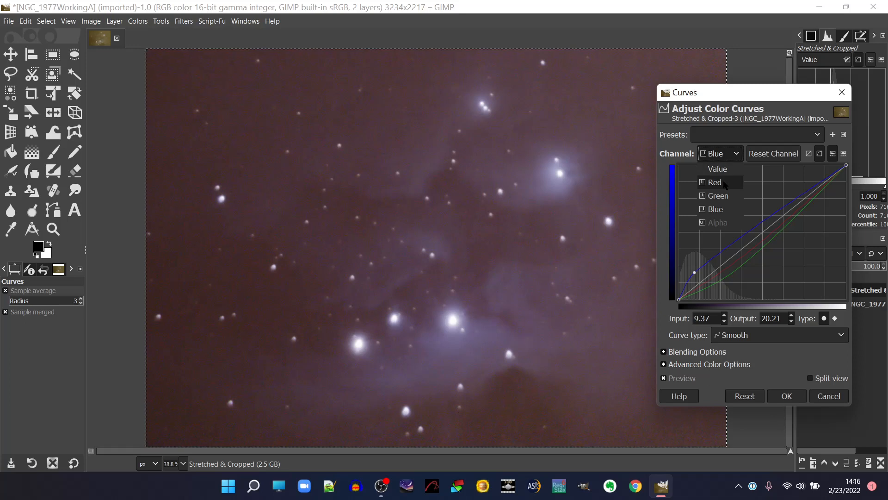
pyautogui.click(725, 184)
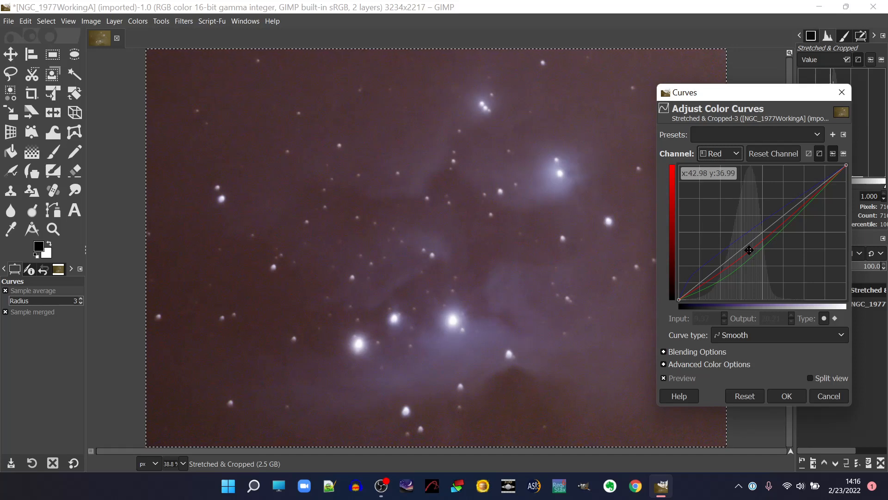
pyautogui.click(749, 250)
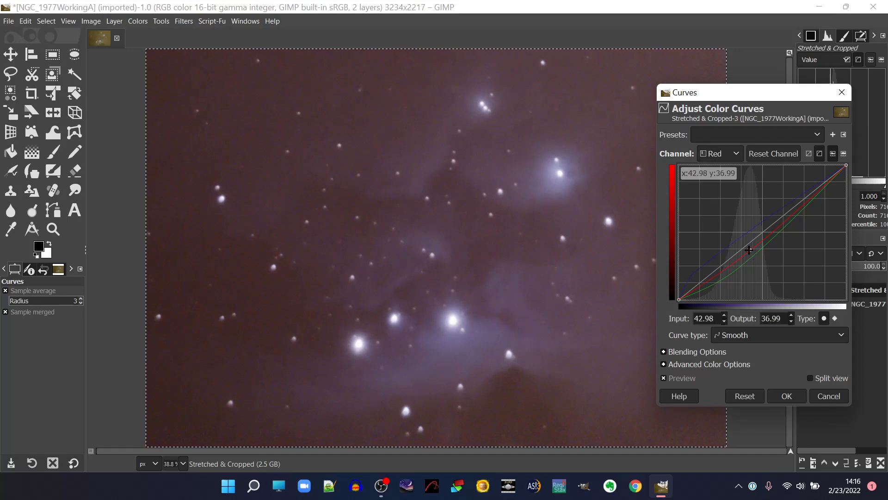
pyautogui.moveTo(749, 250); pyautogui.dragTo(755, 255)
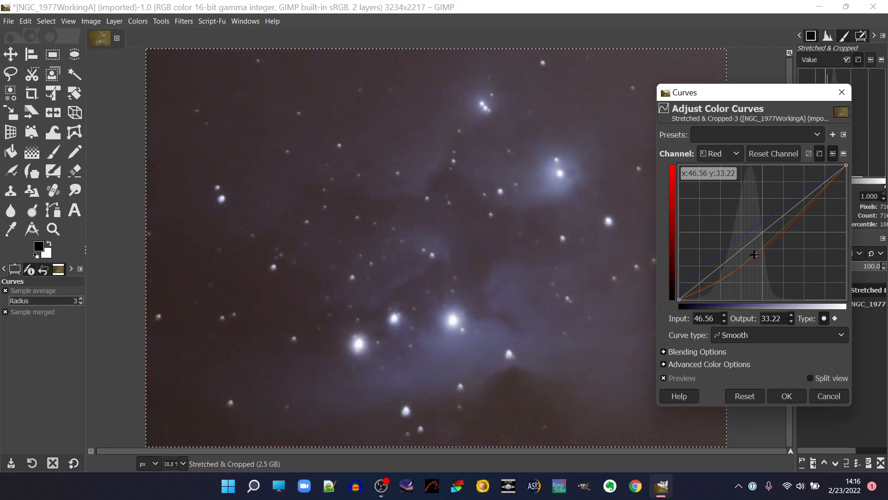
pyautogui.moveTo(754, 255); pyautogui.dragTo(753, 254)
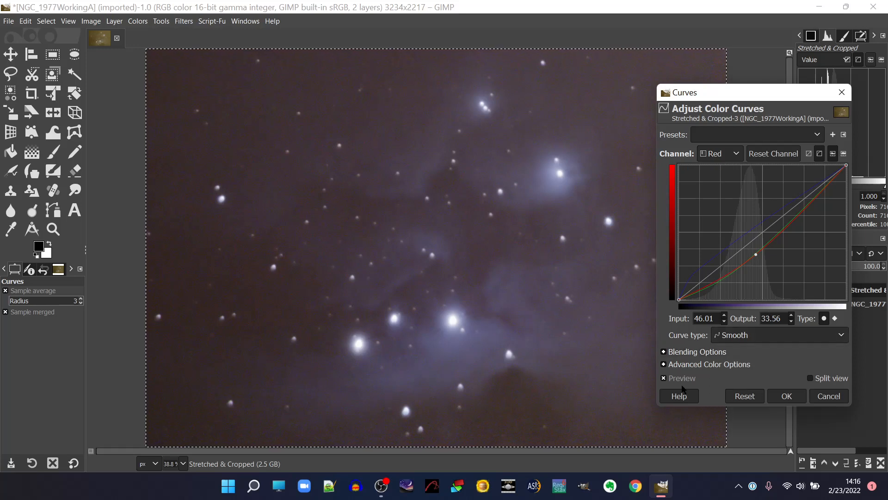
pyautogui.click(664, 379)
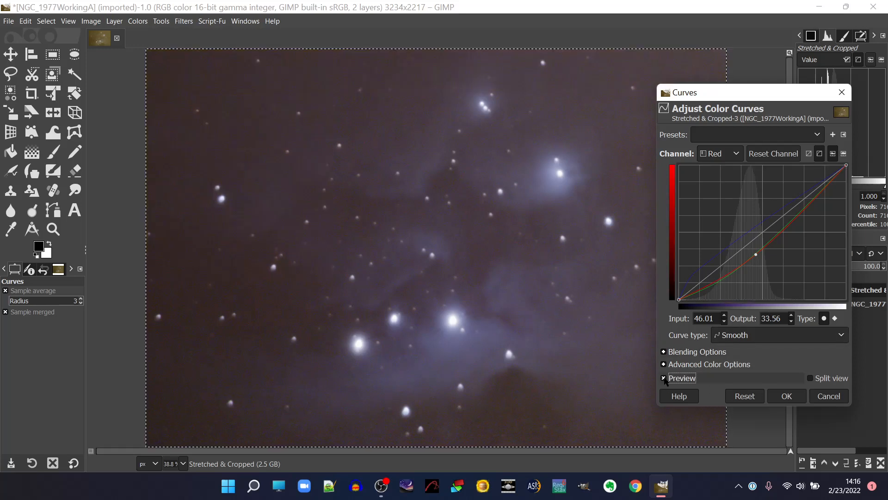
pyautogui.click(664, 378)
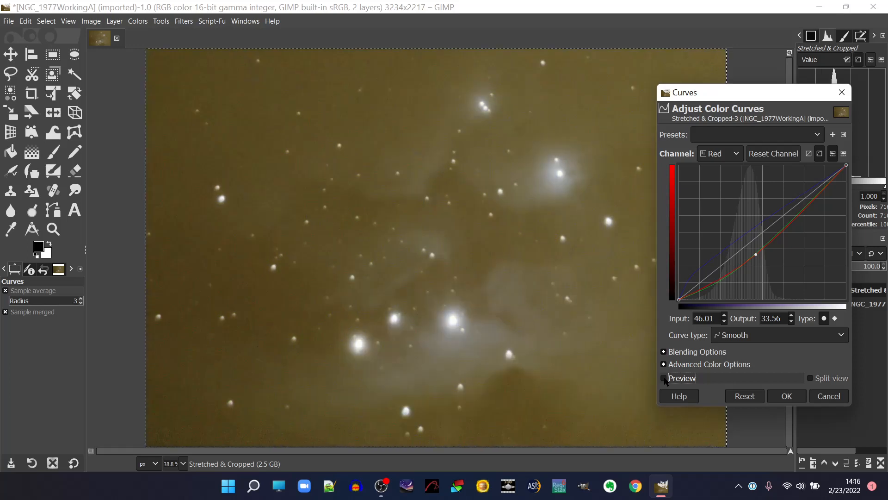
pyautogui.click(665, 379)
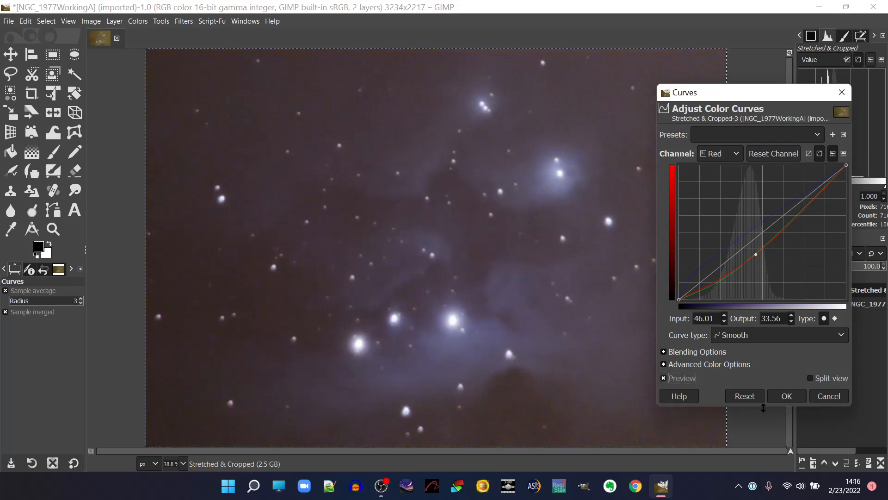
pyautogui.click(789, 397)
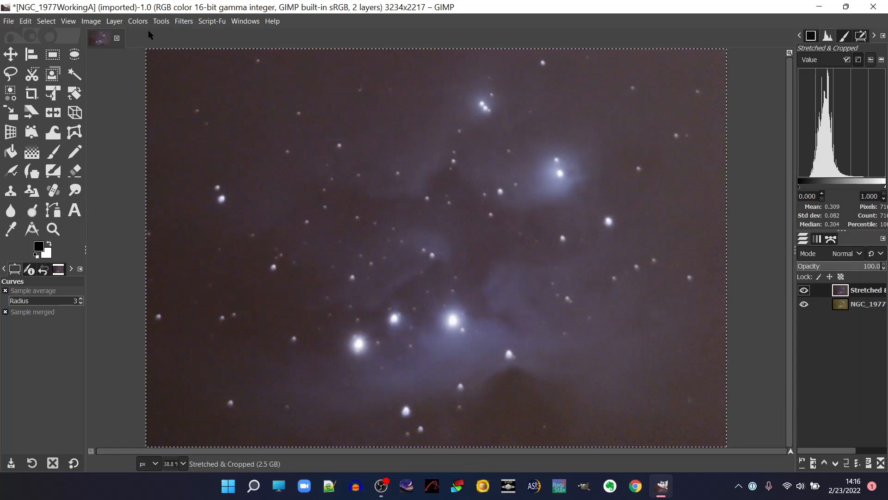
# Apply a Levels adjustment to the Value channel with the input black point at 7.09 and gamma at 1.12, comparing before and after.
pyautogui.click(137, 21)
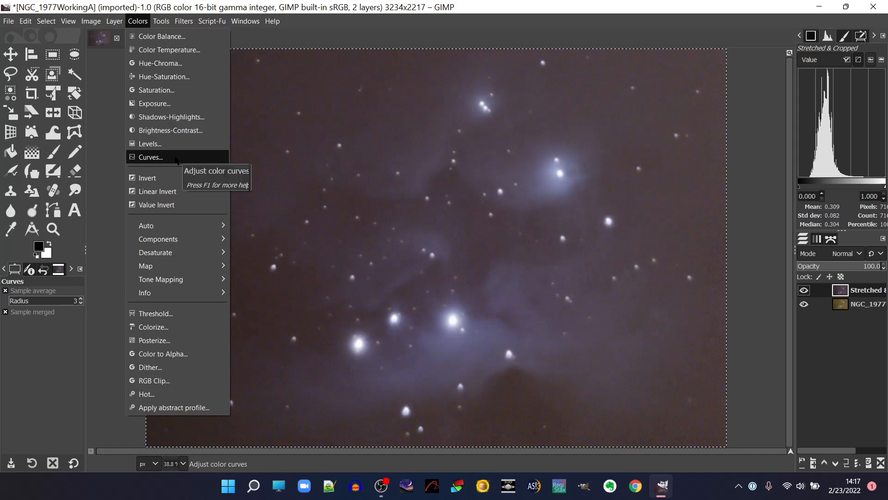
pyautogui.click(149, 143)
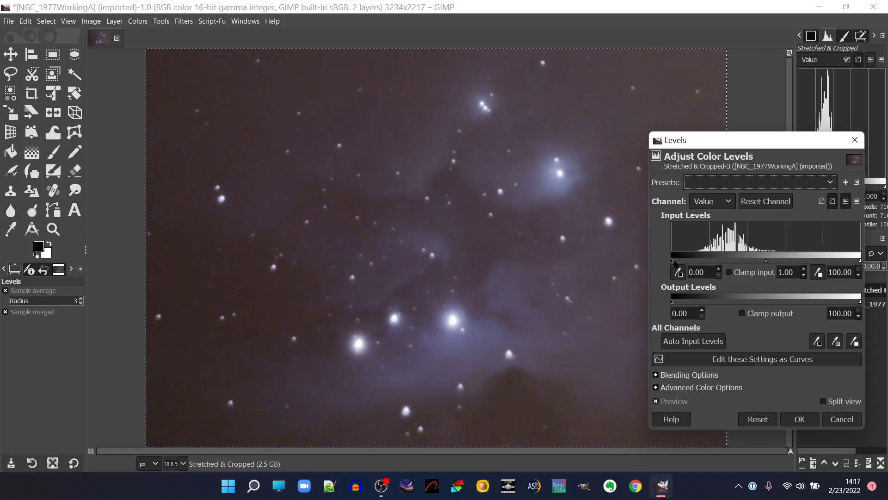
pyautogui.moveTo(674, 261); pyautogui.dragTo(694, 266)
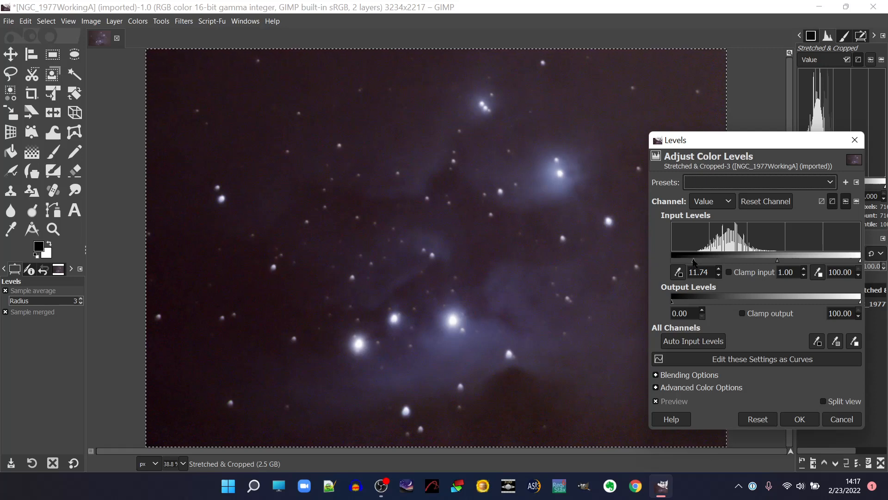
pyautogui.moveTo(692, 261); pyautogui.dragTo(687, 261)
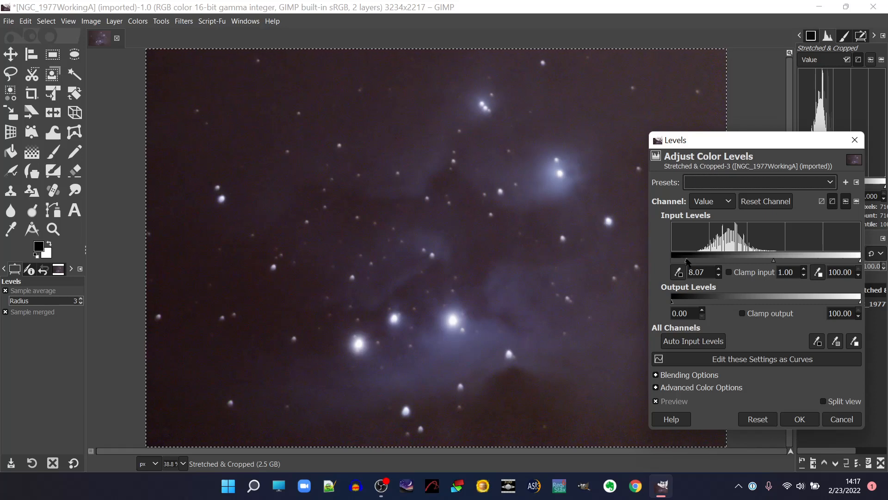
pyautogui.moveTo(687, 262); pyautogui.dragTo(685, 261)
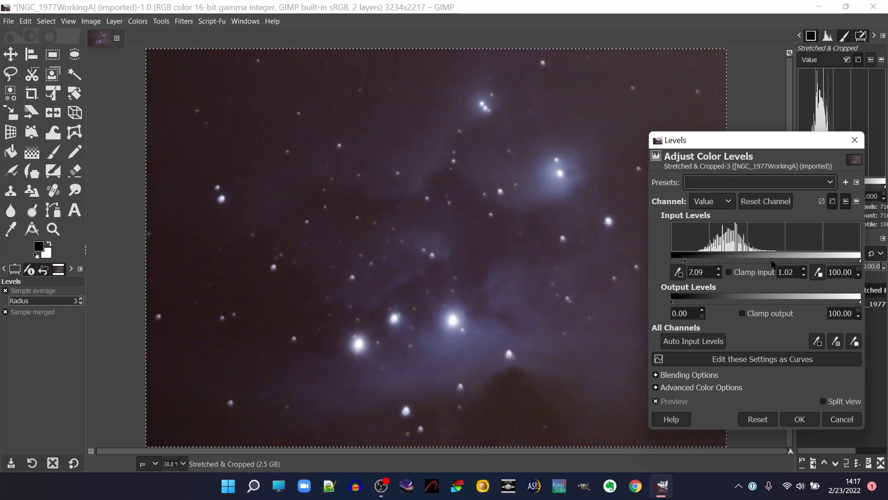
pyautogui.moveTo(771, 262); pyautogui.dragTo(770, 262)
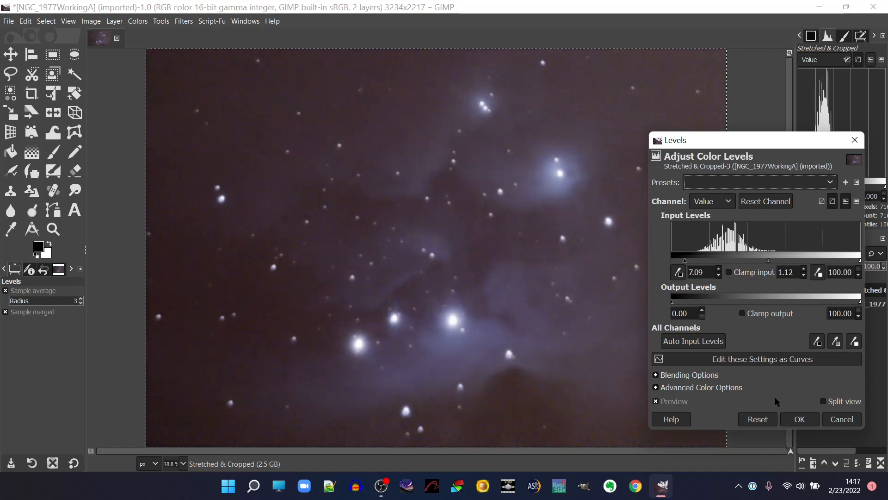
pyautogui.click(656, 401)
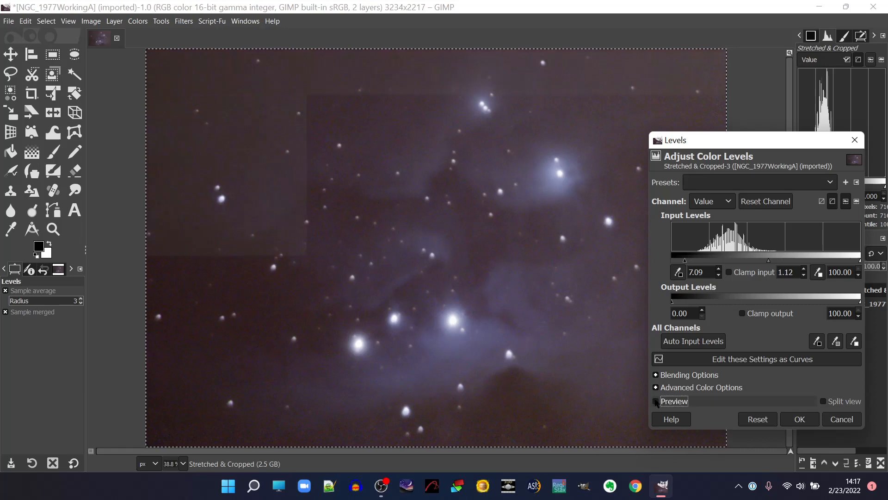
pyautogui.click(656, 401)
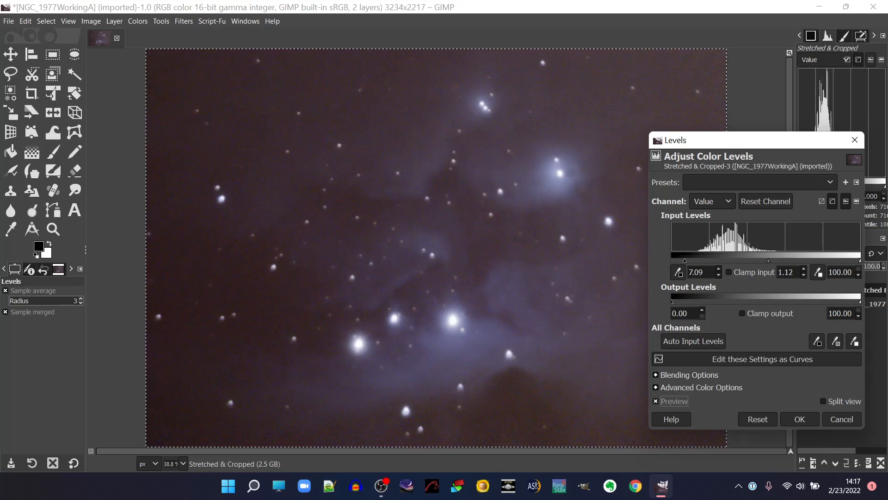
pyautogui.click(799, 419)
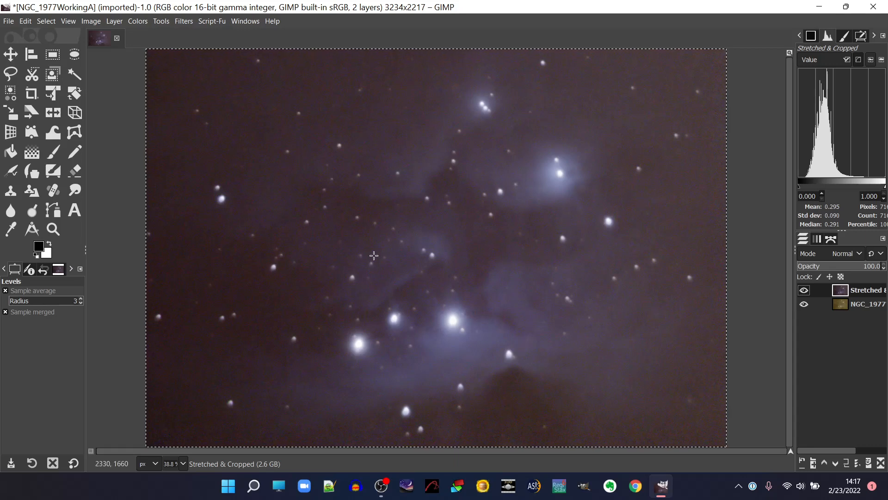
# Start a Curves adjustment on the Value channel and lower the shadows with a point at input 13.50, output 8.90.
pyautogui.click(141, 23)
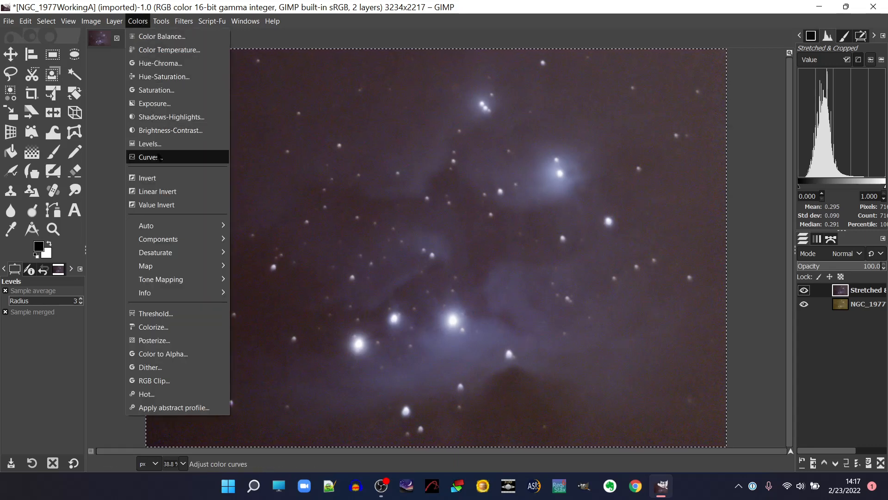
pyautogui.click(149, 158)
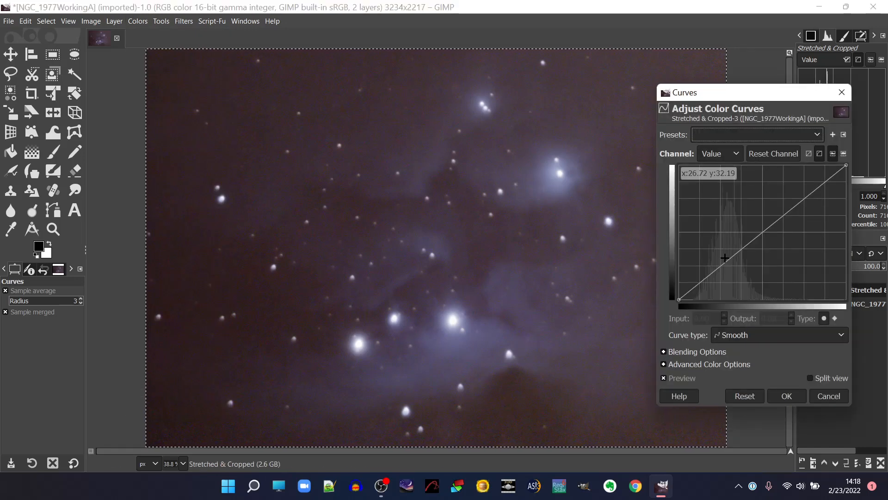
pyautogui.moveTo(725, 260)
pyautogui.mouseDown()
pyautogui.moveTo(705, 250)
pyautogui.moveTo(702, 231)
pyautogui.moveTo(739, 269)
pyautogui.mouseUp()
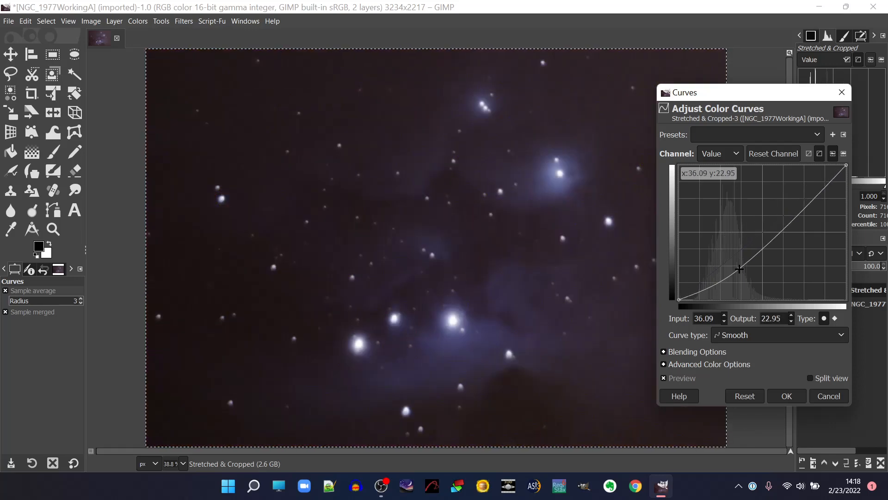
pyautogui.moveTo(740, 268); pyautogui.dragTo(726, 252)
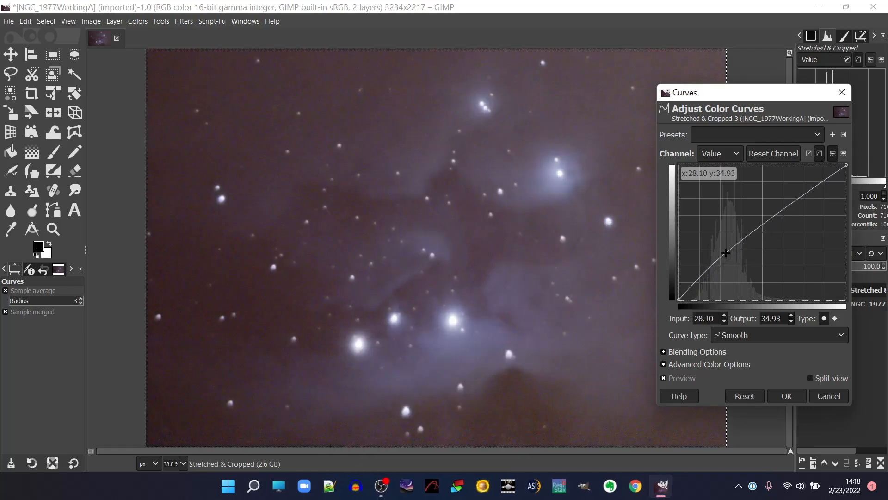
pyautogui.moveTo(725, 252); pyautogui.dragTo(701, 288)
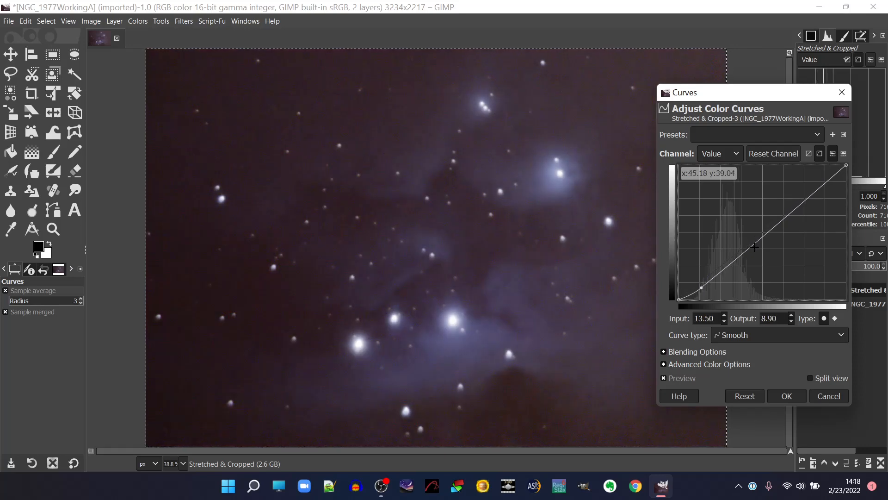
# Add a midtone curve point at input 38.02, output 56.51, move the shadow point to input 14.05, output 9.25, and apply the Curves adjustment.
pyautogui.moveTo(755, 247); pyautogui.dragTo(741, 223)
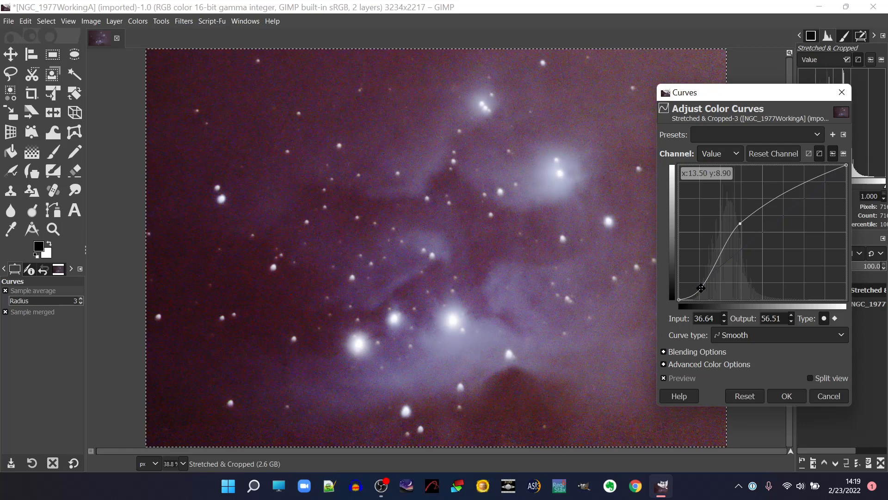
pyautogui.moveTo(700, 288); pyautogui.dragTo(707, 289)
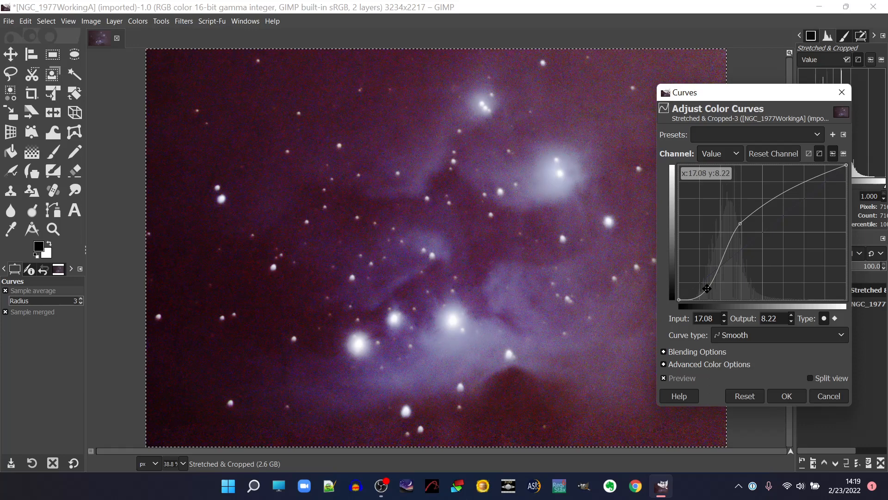
pyautogui.moveTo(706, 288); pyautogui.dragTo(701, 287)
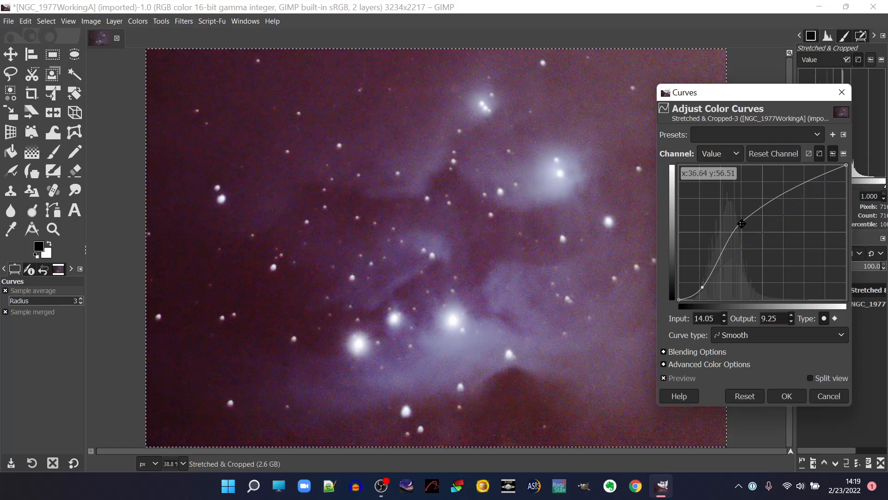
pyautogui.moveTo(741, 224); pyautogui.dragTo(745, 223)
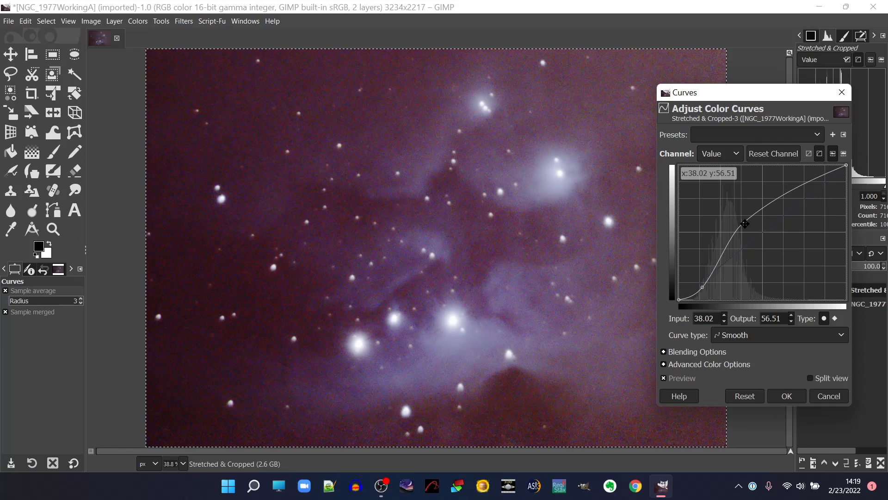
pyautogui.click(664, 379)
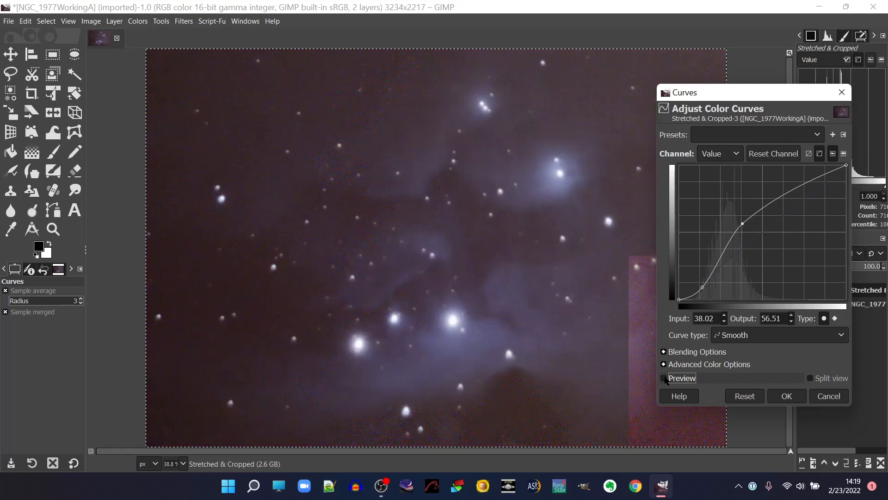
pyautogui.click(664, 378)
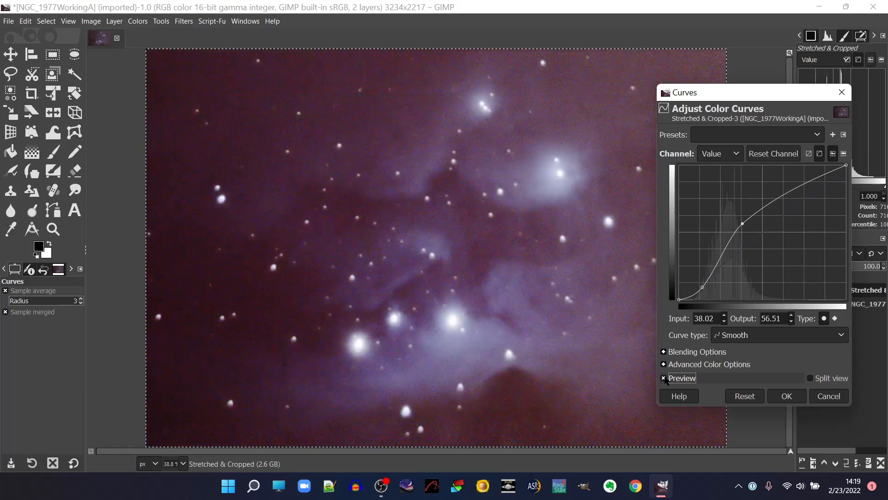
pyautogui.click(782, 397)
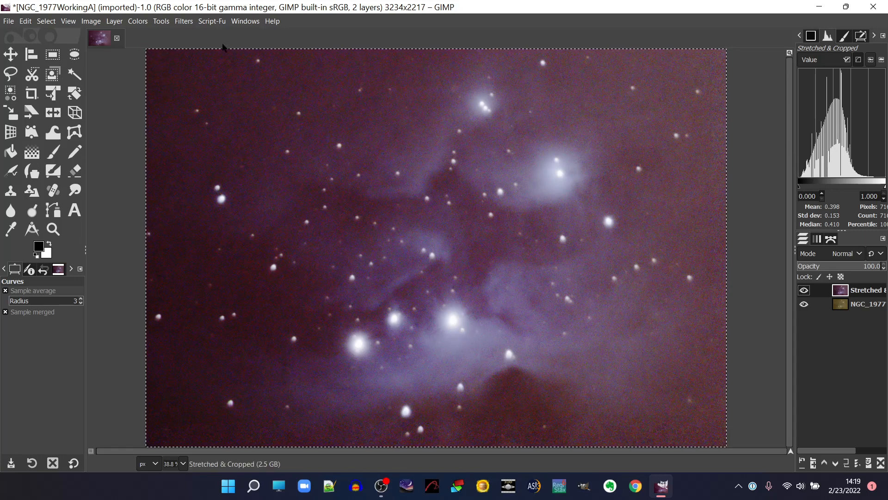
pyautogui.click(144, 22)
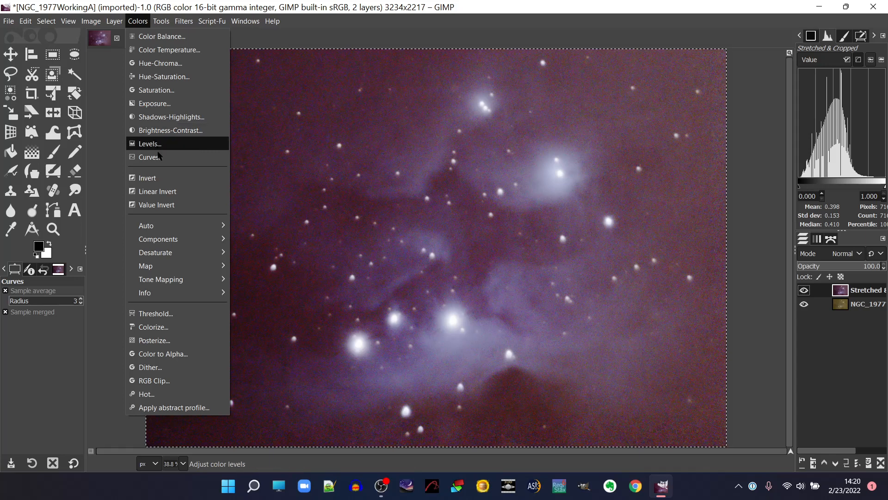
pyautogui.click(152, 157)
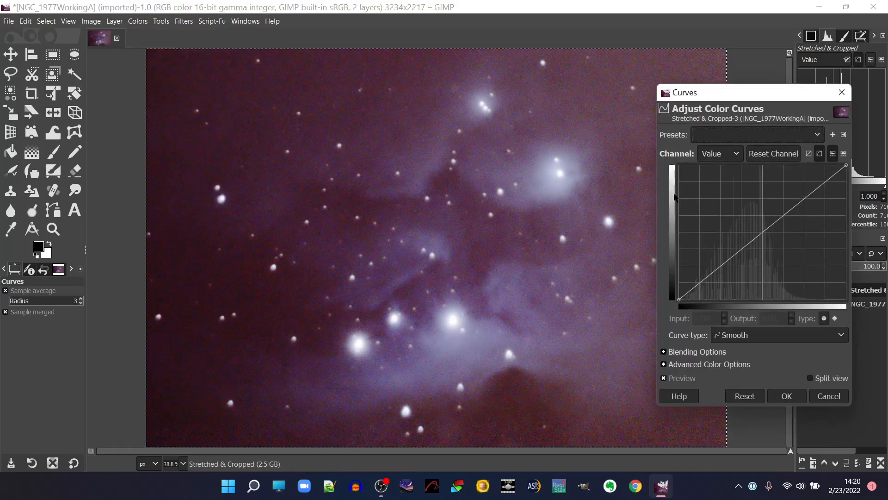
pyautogui.click(734, 156)
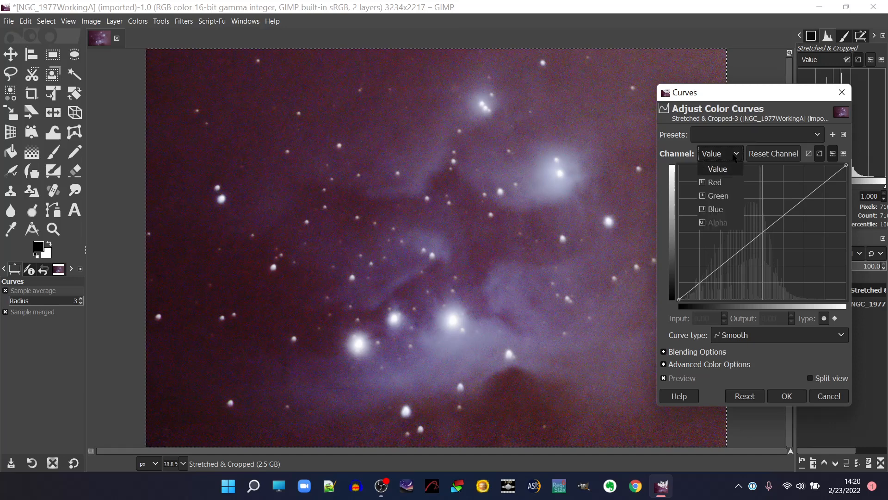
pyautogui.click(729, 184)
pyautogui.click(735, 255)
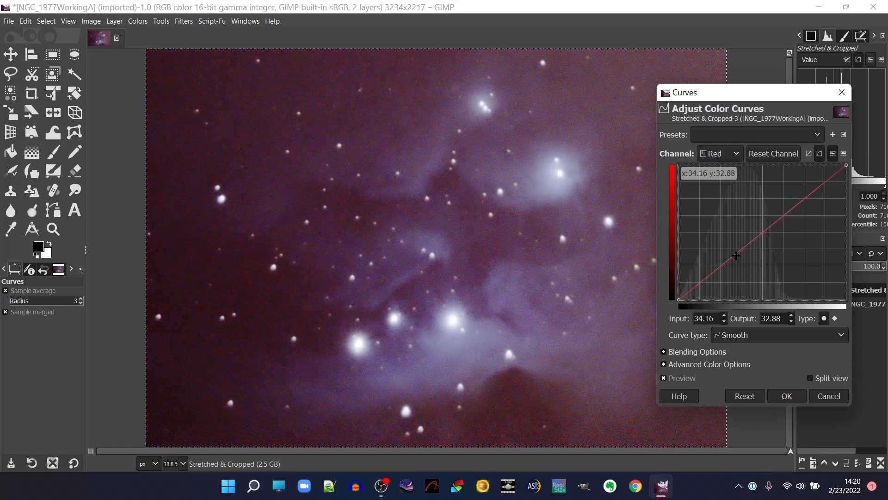
pyautogui.moveTo(736, 255); pyautogui.dragTo(746, 264)
pyautogui.moveTo(746, 263)
pyautogui.mouseDown()
pyautogui.moveTo(766, 286)
pyautogui.moveTo(751, 262)
pyautogui.mouseUp()
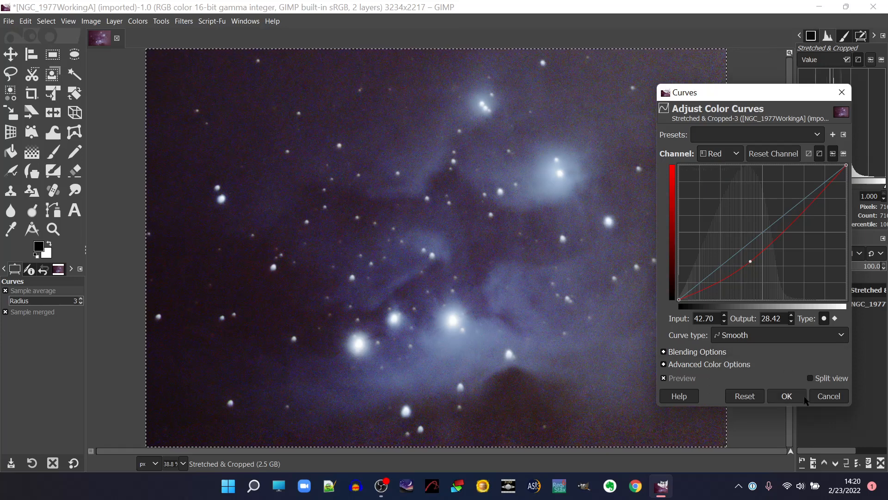
pyautogui.click(826, 397)
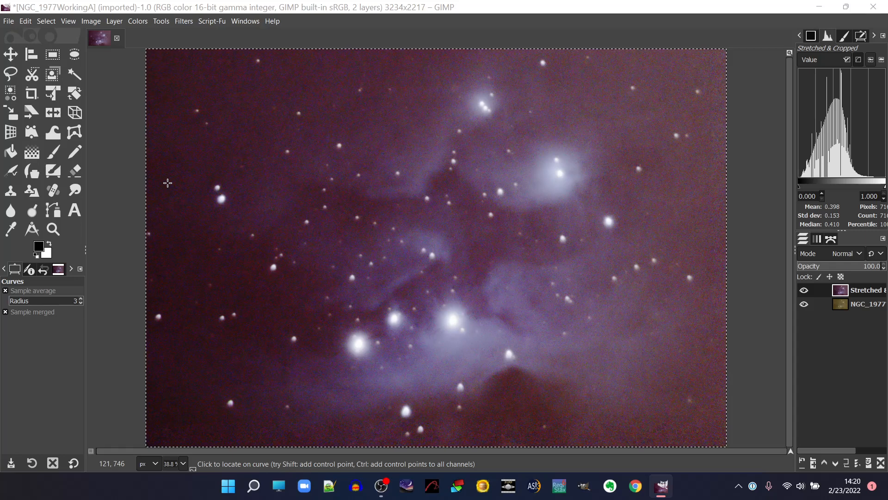
# Increase the layer's saturation to a scale of 1.489, compare it with the original in the preview, and apply it.
pyautogui.click(135, 21)
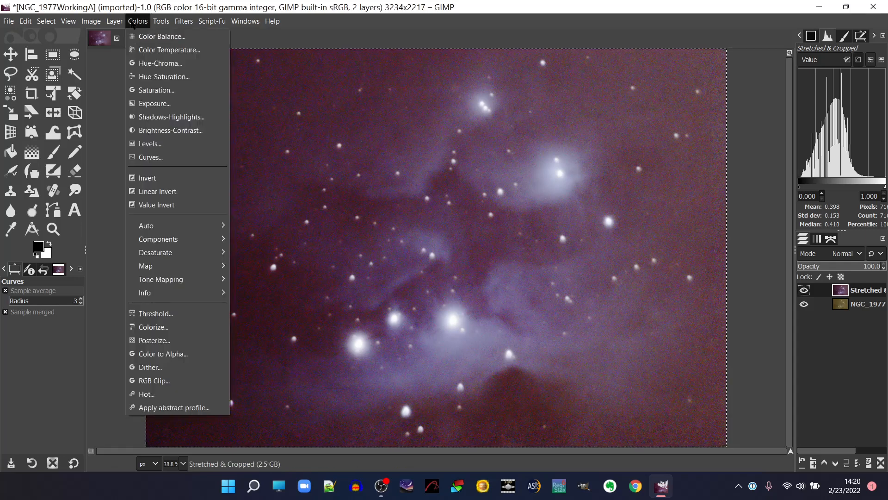
pyautogui.click(159, 90)
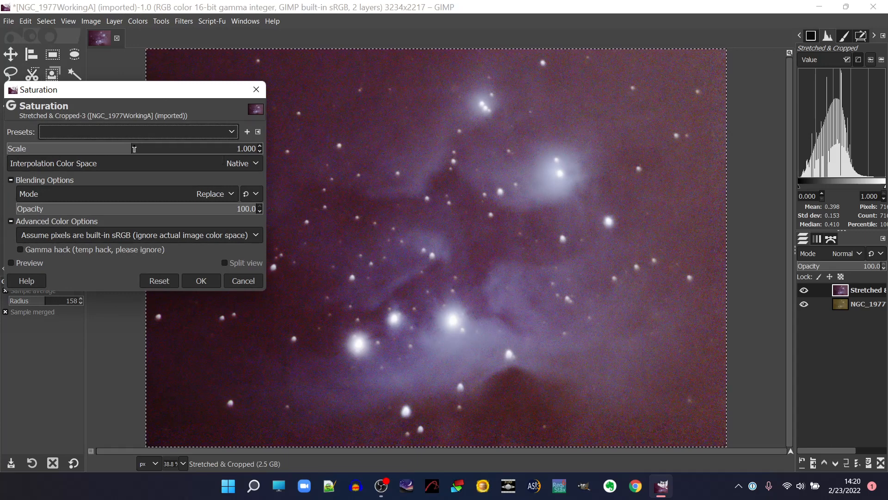
pyautogui.moveTo(132, 149); pyautogui.dragTo(167, 156)
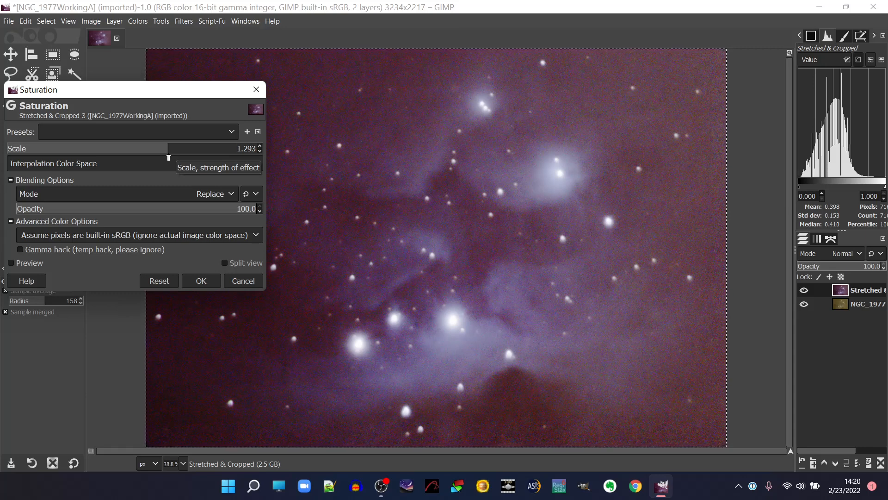
pyautogui.moveTo(167, 150); pyautogui.dragTo(193, 156)
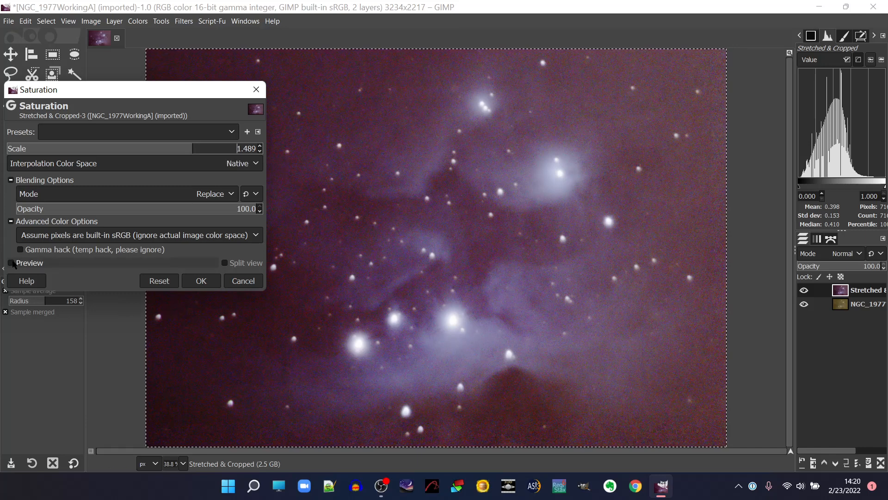
pyautogui.click(13, 263)
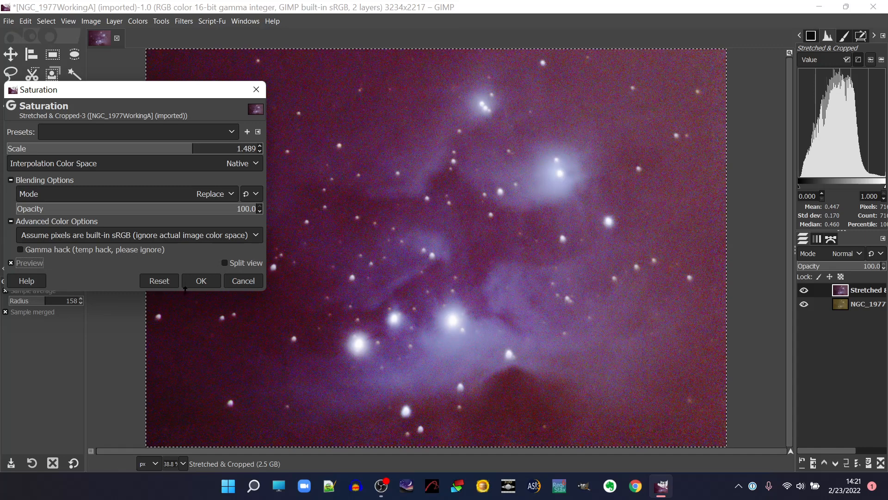
pyautogui.click(13, 263)
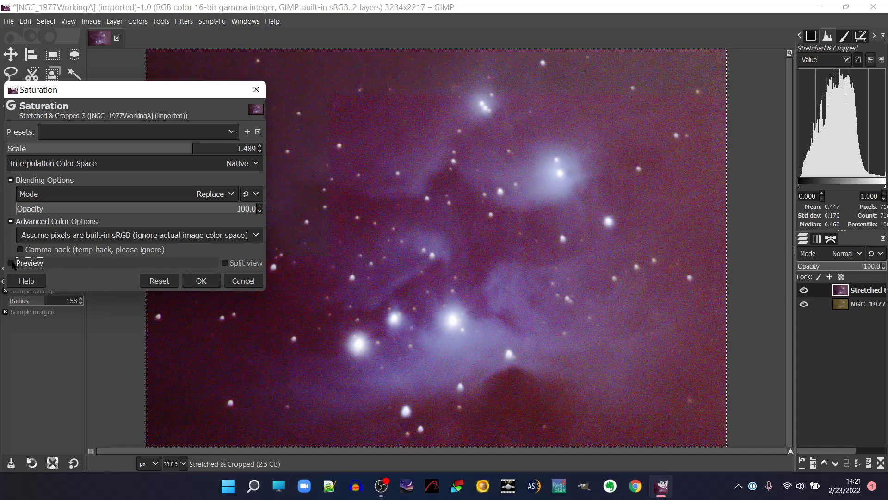
pyautogui.click(12, 263)
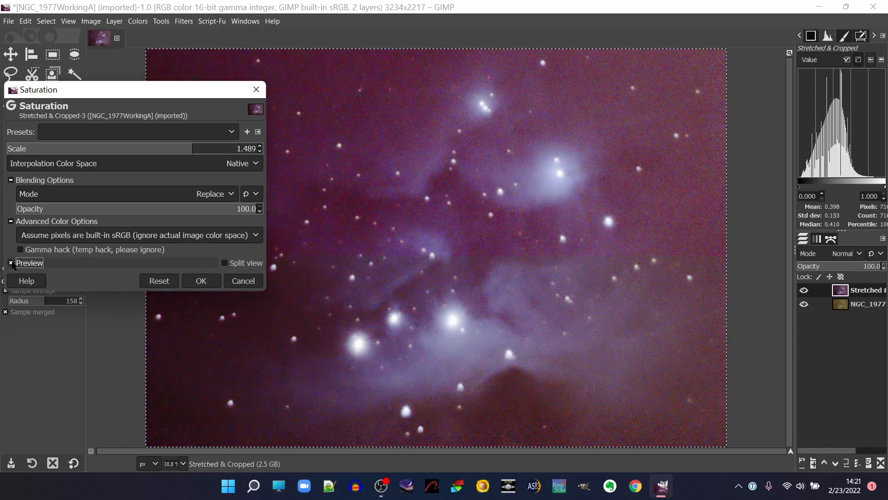
pyautogui.click(197, 282)
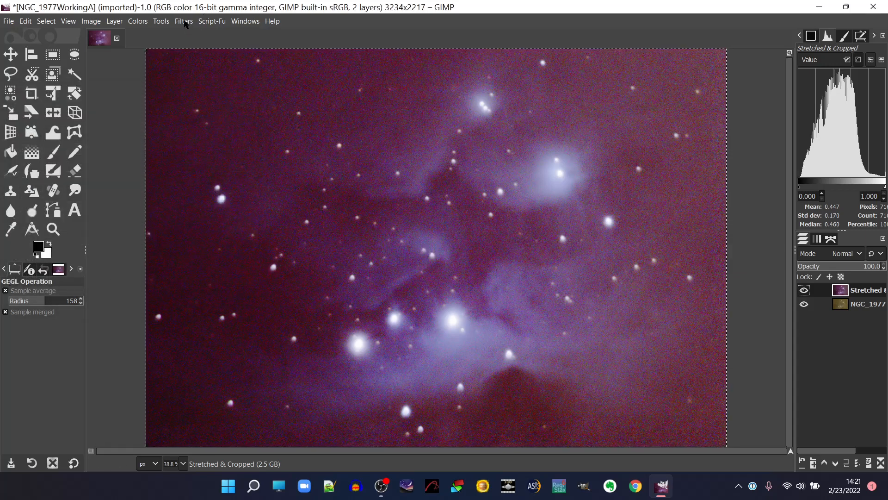
# Start a Curves adjustment and lower the Red channel with a midtone point at input 43.80, output 32.53.
pyautogui.click(143, 22)
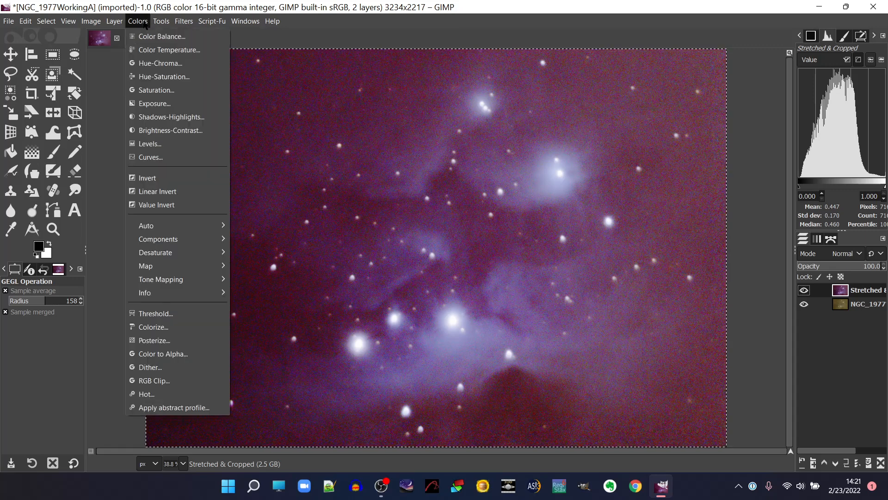
pyautogui.click(167, 159)
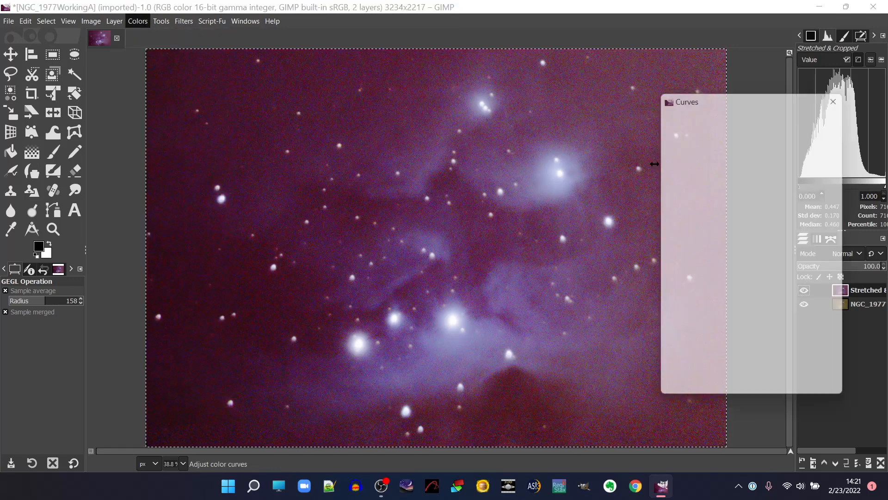
pyautogui.click(734, 156)
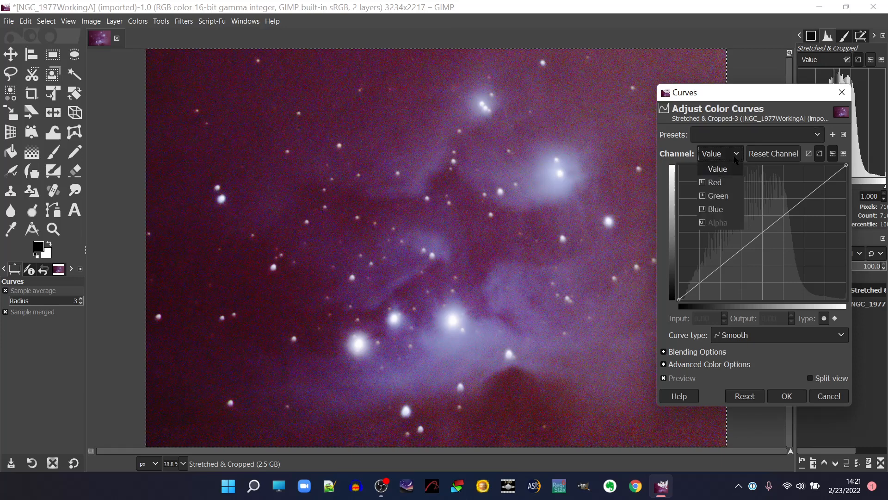
pyautogui.click(729, 181)
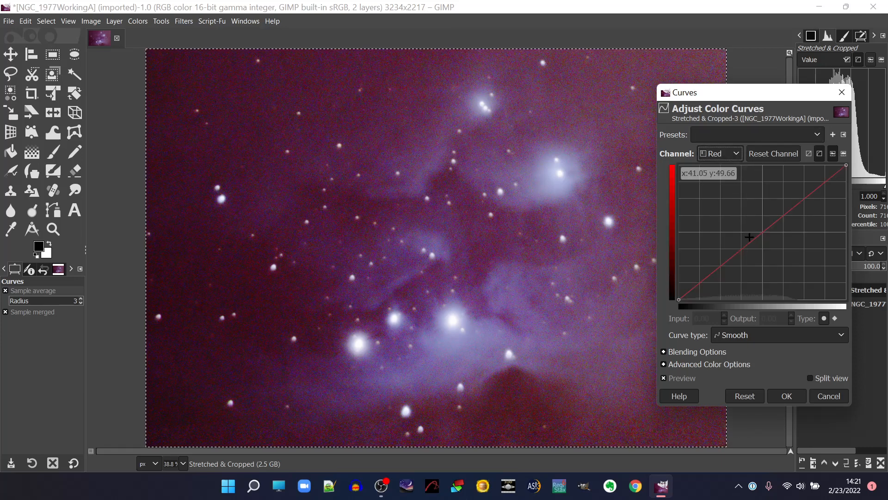
pyautogui.moveTo(749, 241); pyautogui.dragTo(752, 257)
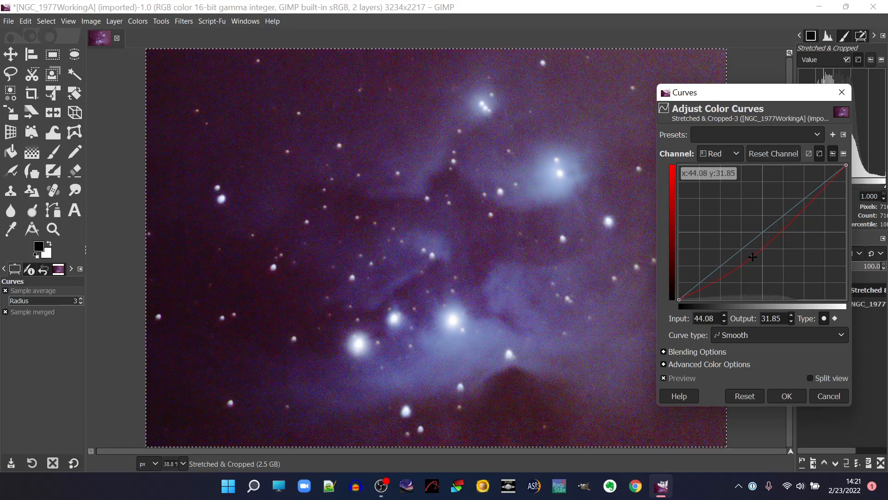
pyautogui.moveTo(753, 257); pyautogui.dragTo(752, 255)
# Raise the Green channel's curve with a midtone point at input 34.16, output 48.29.
pyautogui.click(732, 154)
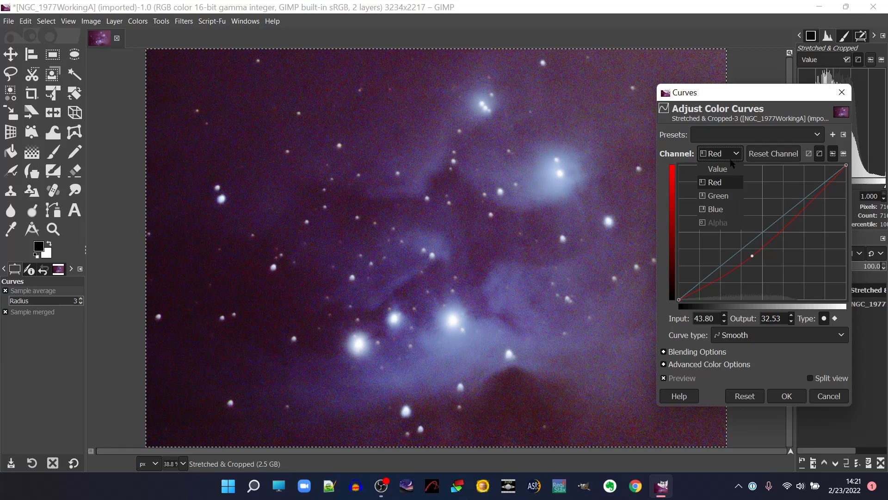
pyautogui.click(725, 196)
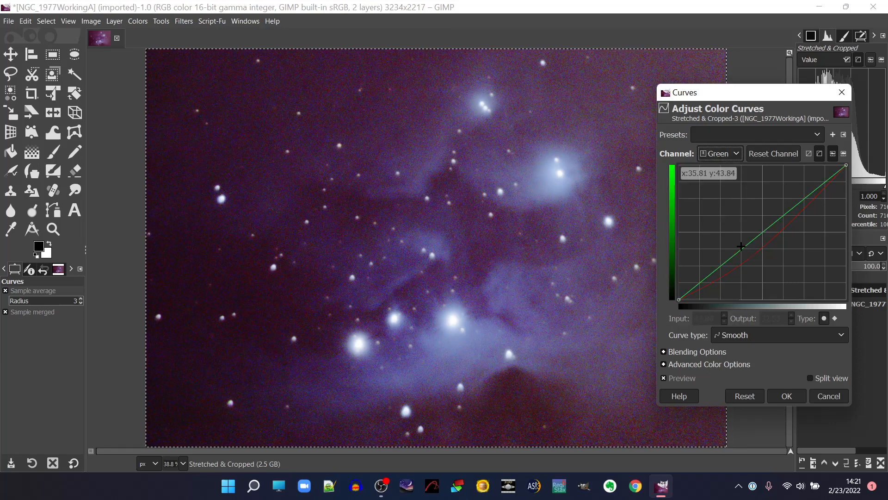
pyautogui.moveTo(741, 248)
pyautogui.mouseDown()
pyautogui.moveTo(751, 254)
pyautogui.moveTo(739, 242)
pyautogui.mouseUp()
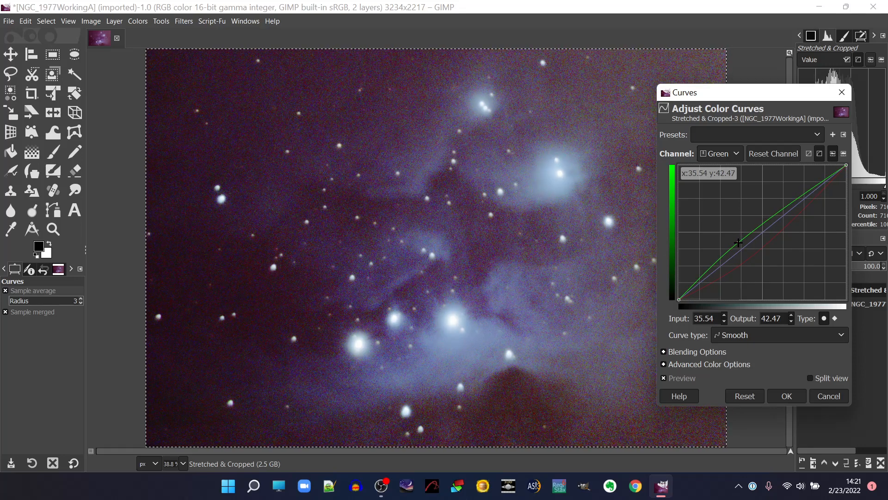
pyautogui.moveTo(739, 243)
pyautogui.mouseDown()
pyautogui.moveTo(730, 226)
pyautogui.moveTo(736, 234)
pyautogui.mouseUp()
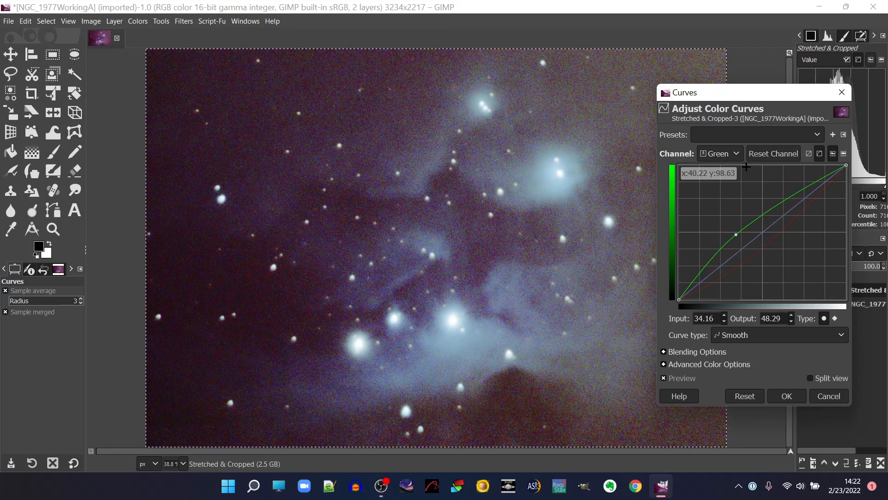
# Lower the Blue channel's curve with a point at input 36.09, output 29.45, compare before and after, and apply the Curves adjustment.
pyautogui.click(736, 154)
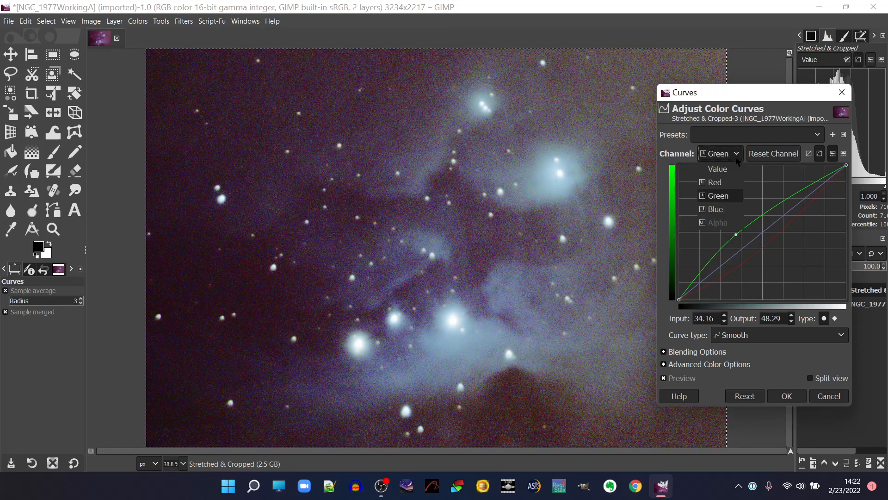
pyautogui.click(716, 210)
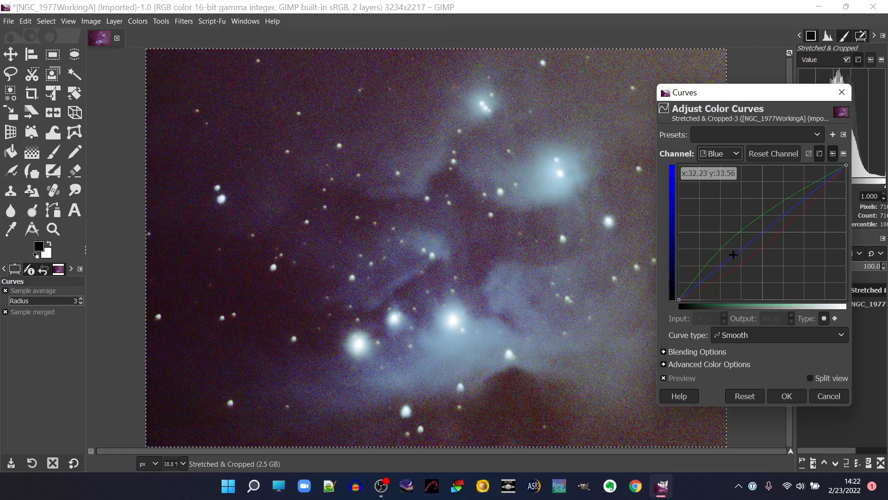
pyautogui.moveTo(733, 254); pyautogui.dragTo(739, 260)
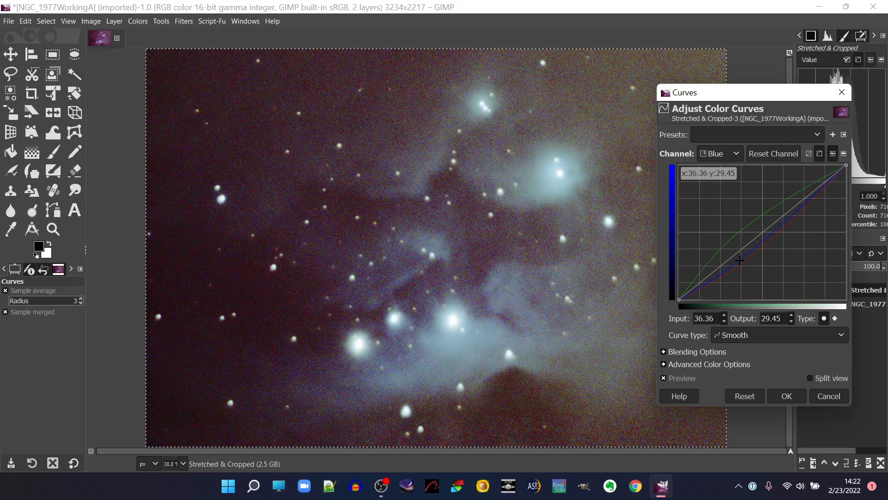
pyautogui.moveTo(740, 260); pyautogui.dragTo(739, 260)
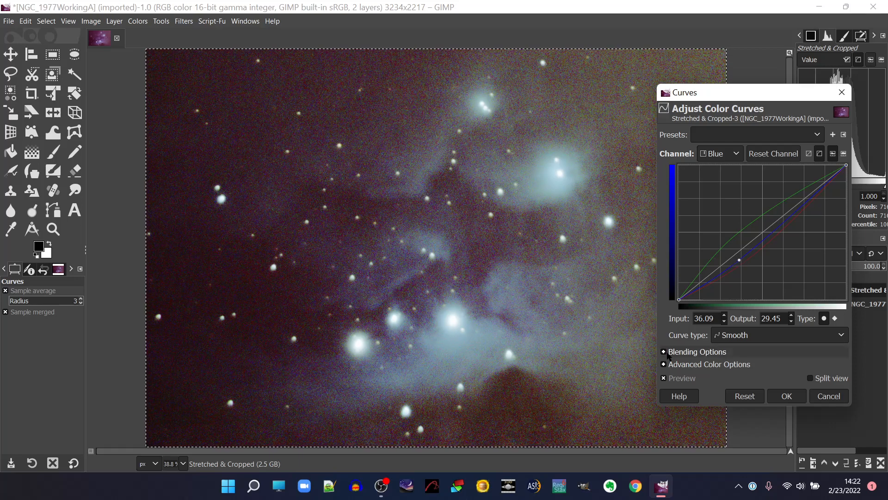
pyautogui.click(665, 378)
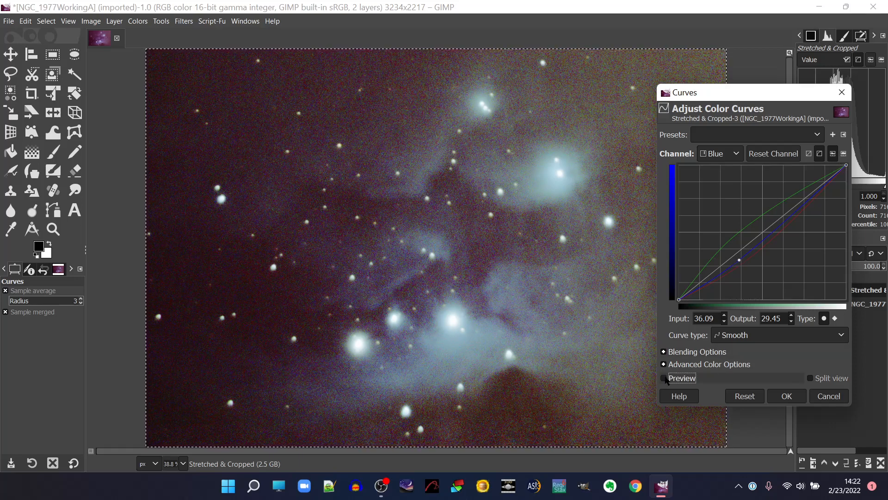
pyautogui.click(664, 379)
pyautogui.click(786, 396)
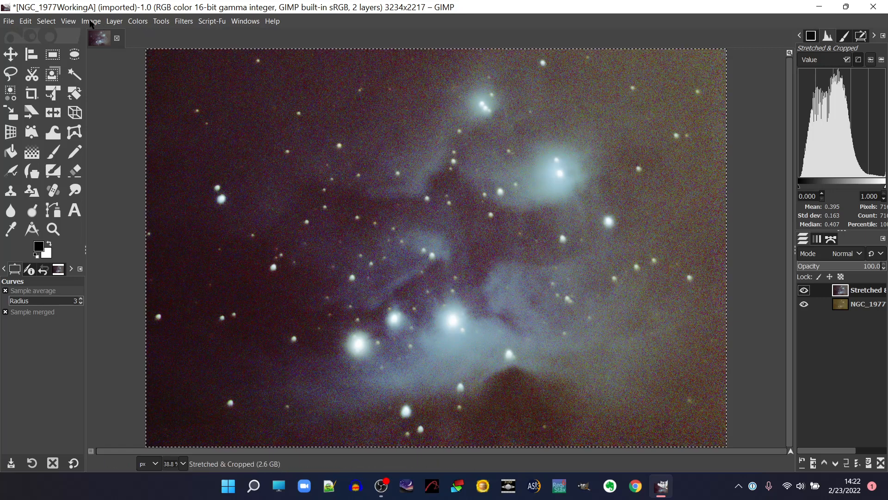
# Apply Wavelet denoise to the layer with Y channel threshold 1.49 and softness 0.07, checking the preview around the bright star and nebula.
pyautogui.click(68, 21)
pyautogui.moveTo(89, 79)
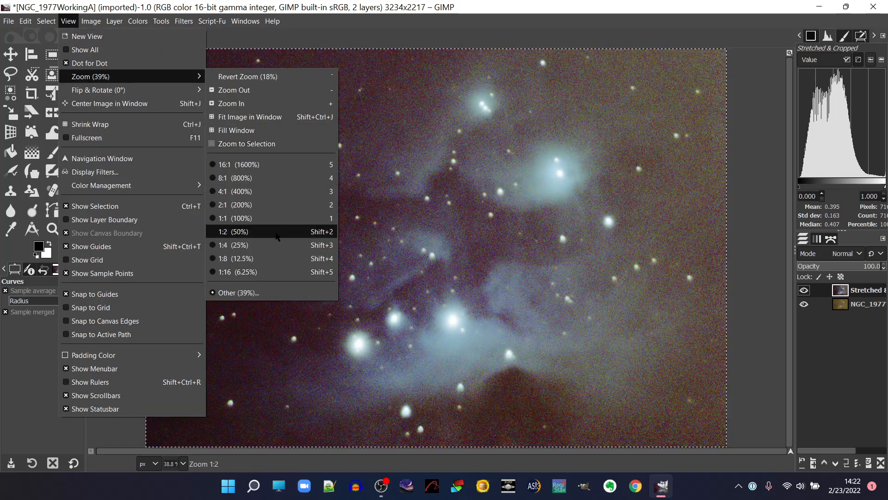
pyautogui.click(276, 232)
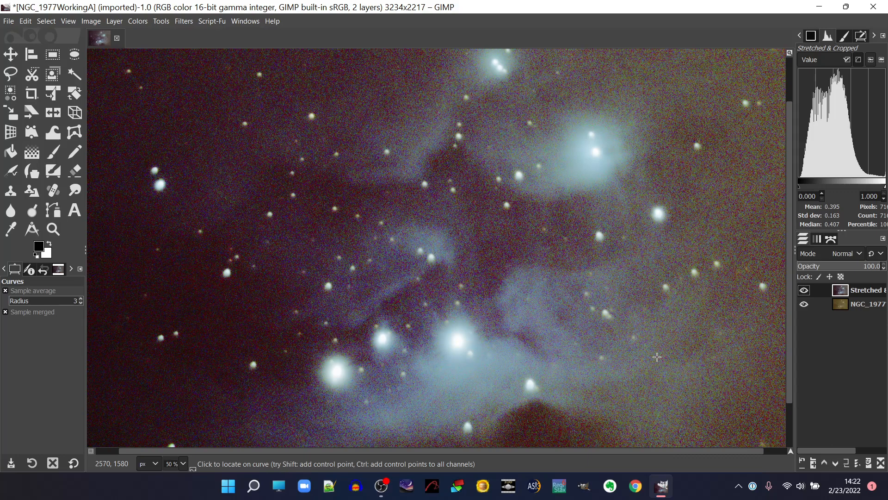
pyautogui.click(184, 22)
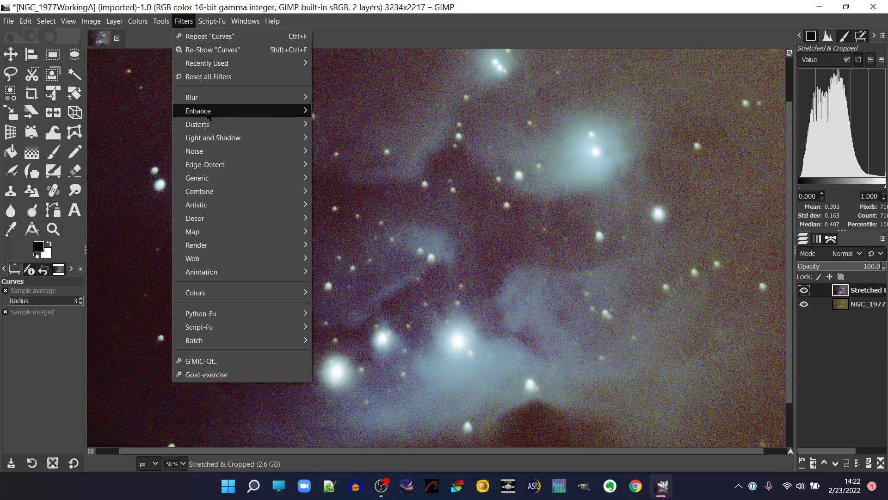
pyautogui.moveTo(208, 115)
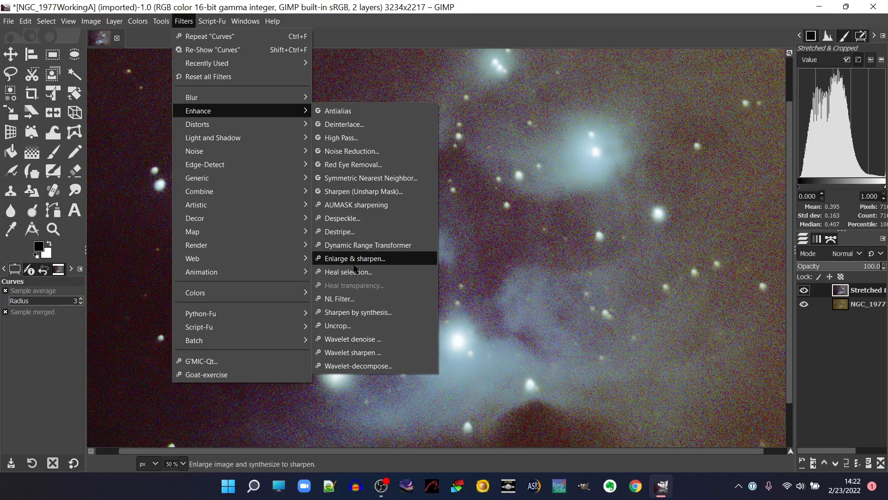
pyautogui.click(358, 339)
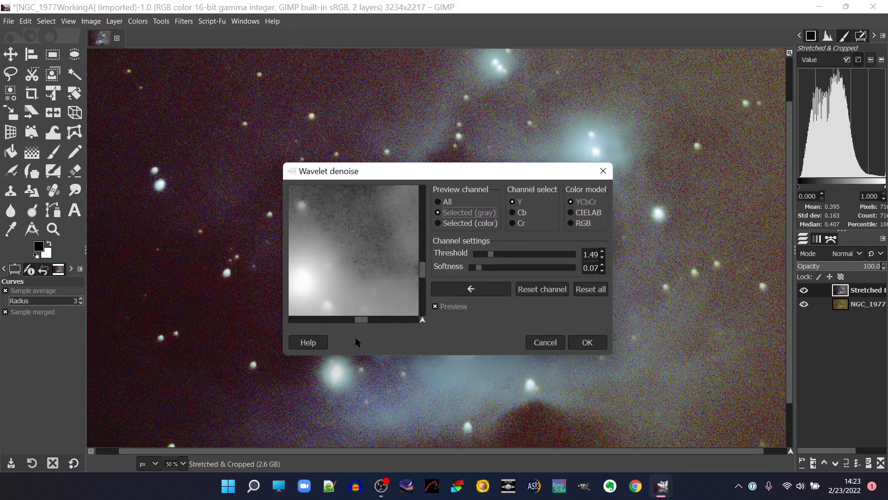
pyautogui.moveTo(508, 175); pyautogui.dragTo(745, 171)
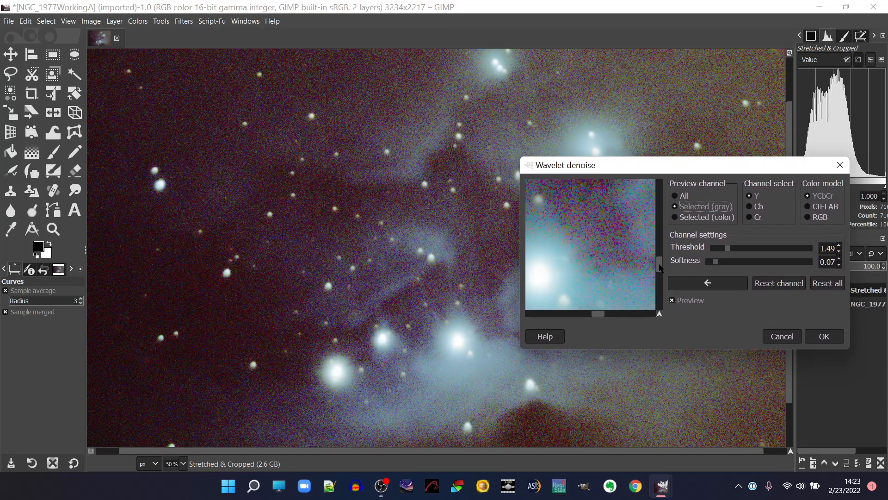
pyautogui.moveTo(659, 266); pyautogui.dragTo(660, 269)
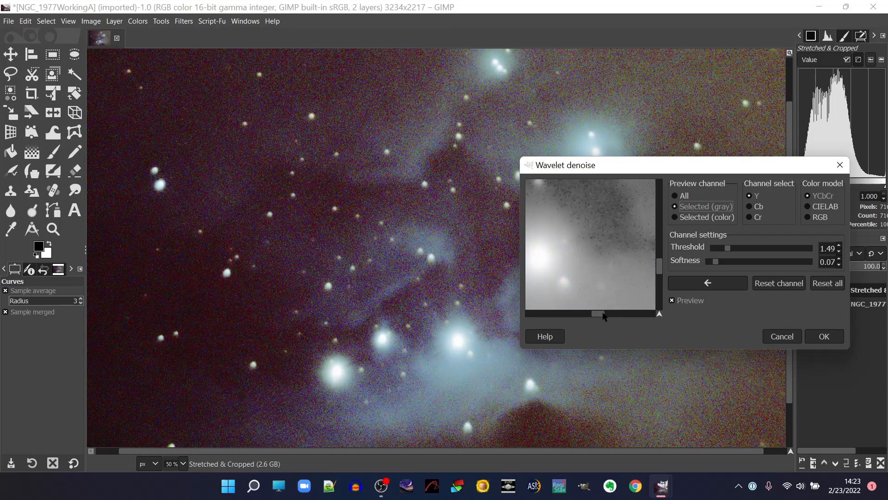
pyautogui.moveTo(605, 313)
pyautogui.mouseDown()
pyautogui.moveTo(575, 317)
pyautogui.moveTo(596, 318)
pyautogui.mouseUp()
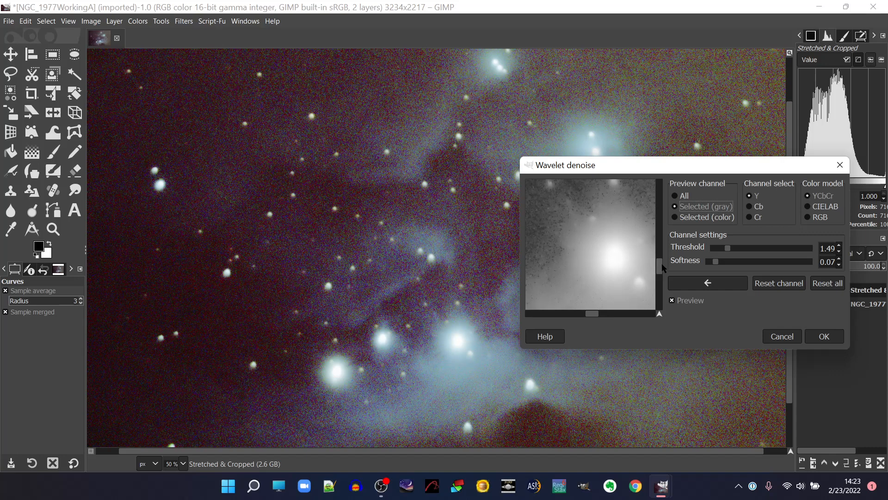
pyautogui.moveTo(595, 313); pyautogui.dragTo(604, 313)
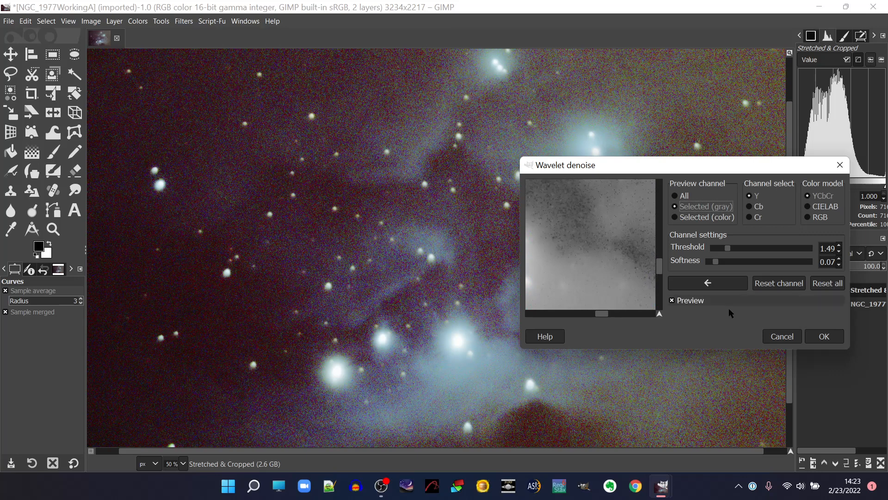
pyautogui.click(816, 338)
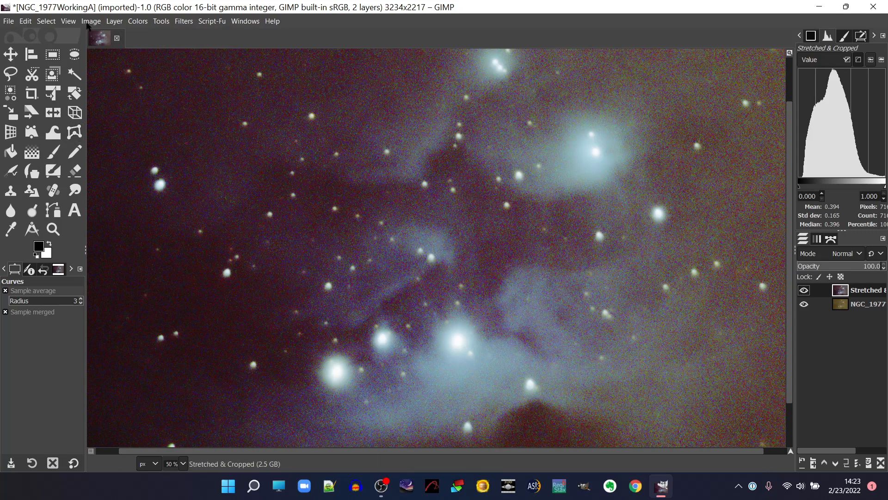
# Adjust the layer's Value levels with black input 3.91 and white input 92.91, compare before and after, and apply.
pyautogui.click(68, 23)
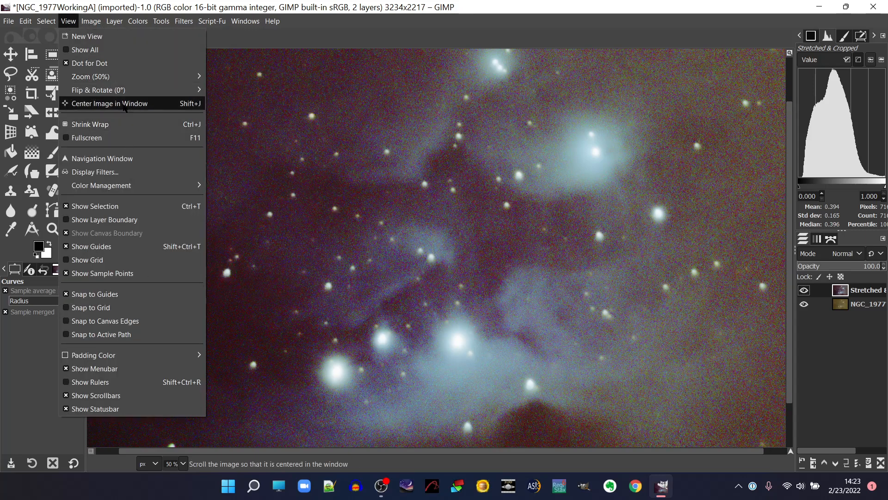
pyautogui.moveTo(169, 80)
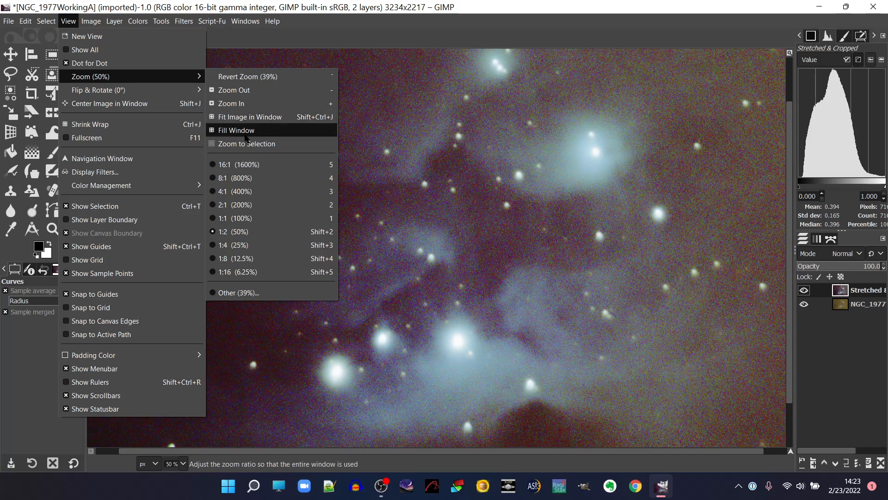
pyautogui.click(245, 135)
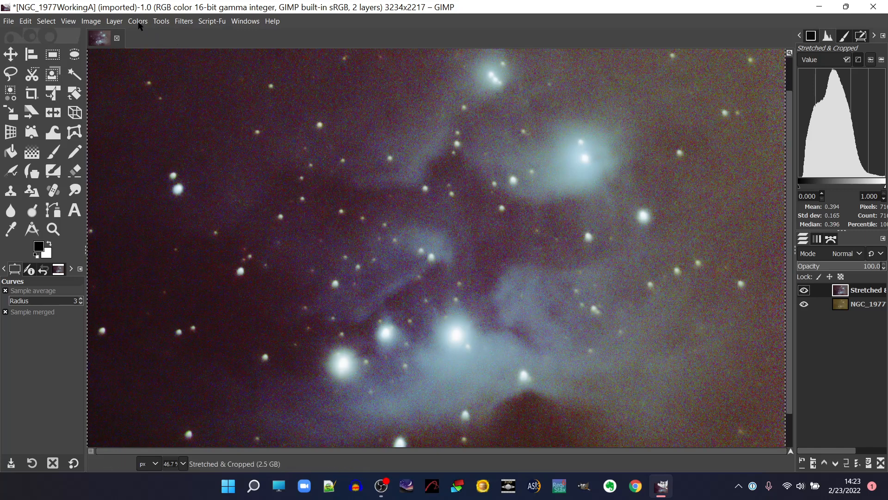
pyautogui.click(138, 23)
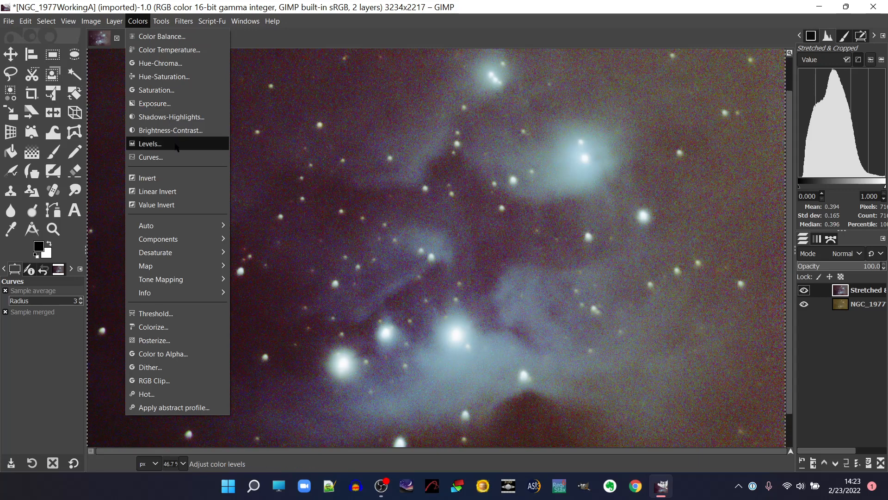
pyautogui.click(175, 144)
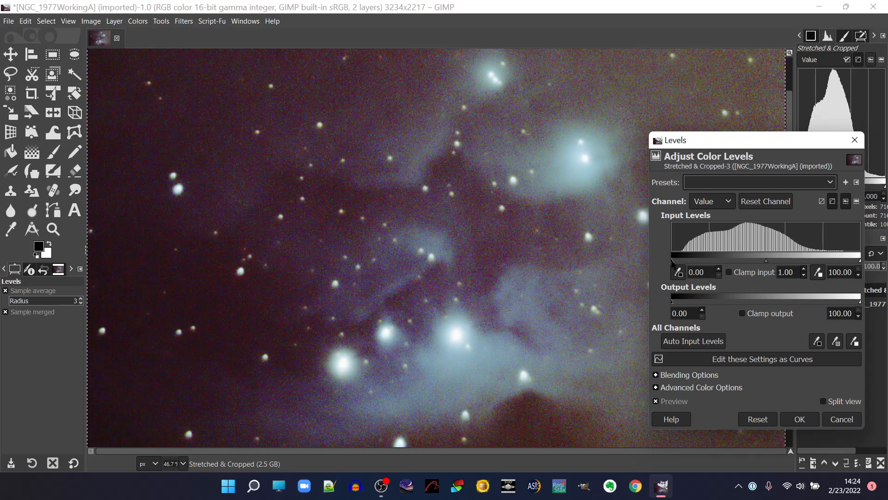
pyautogui.moveTo(673, 261); pyautogui.dragTo(679, 262)
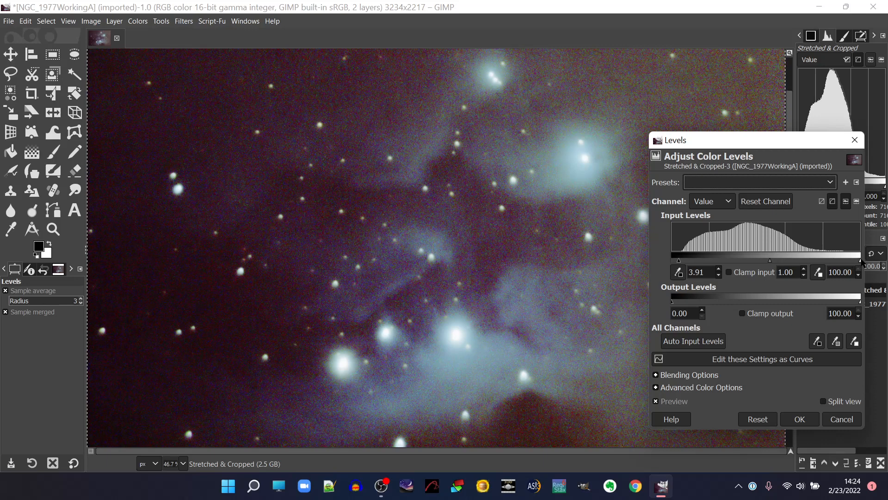
pyautogui.moveTo(860, 260); pyautogui.dragTo(848, 261)
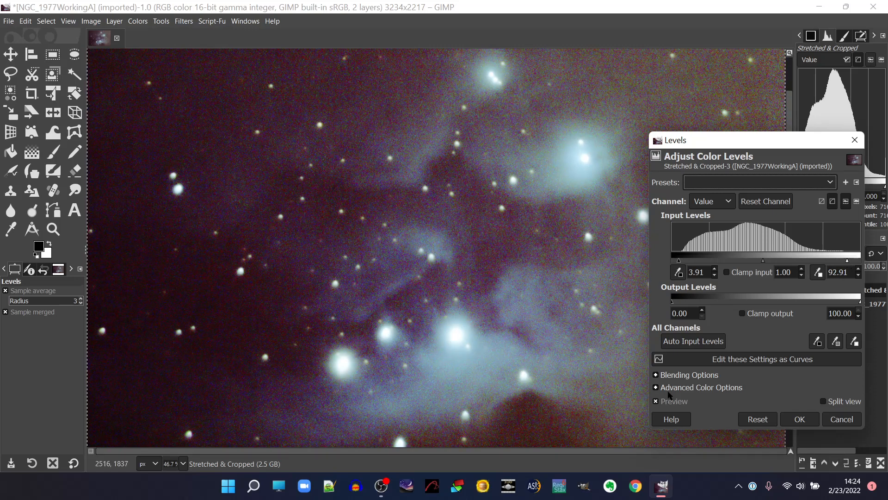
pyautogui.click(656, 401)
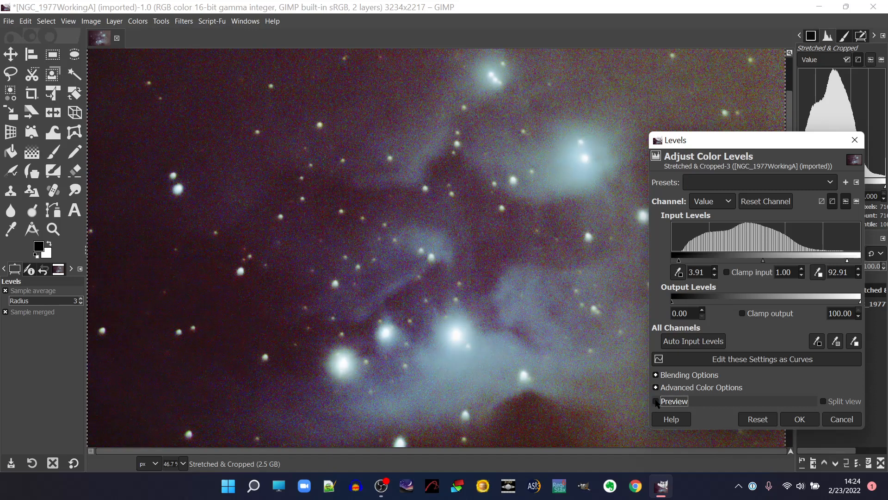
pyautogui.click(656, 402)
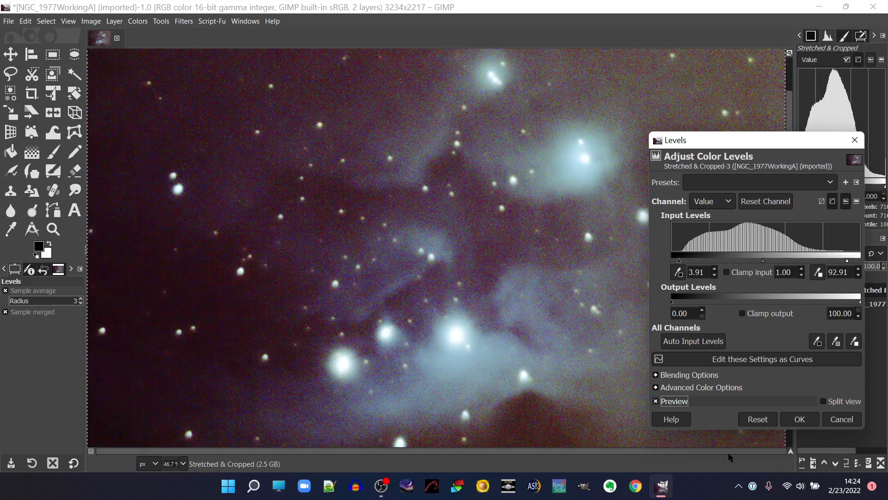
pyautogui.click(796, 420)
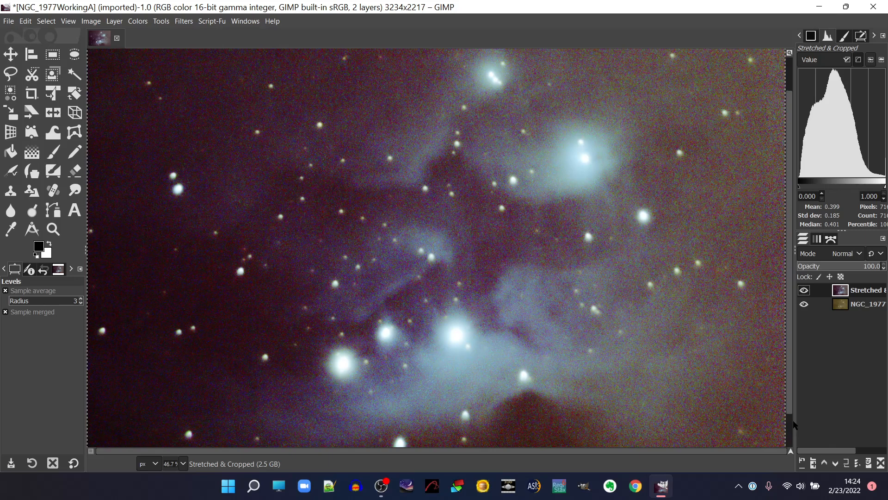
# Open the G'MIC-Qt filter collection, preview Magic Details and look through the other filters in the Details category.
pyautogui.click(185, 25)
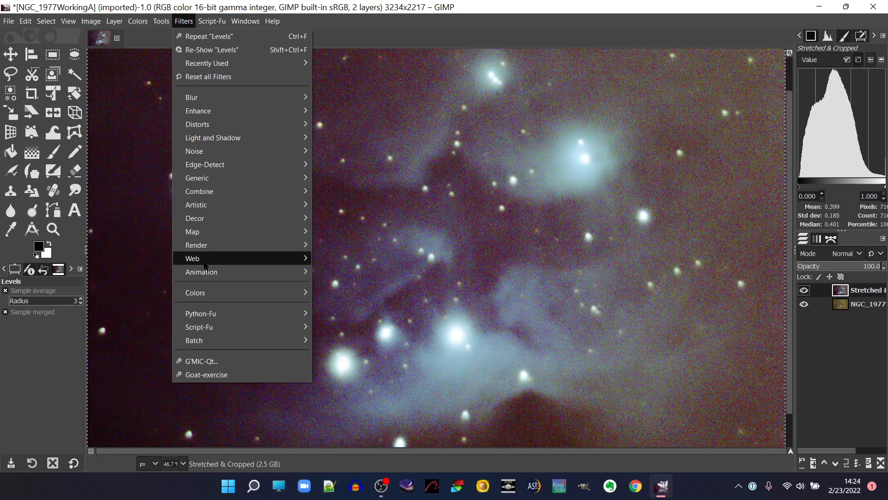
pyautogui.moveTo(205, 266)
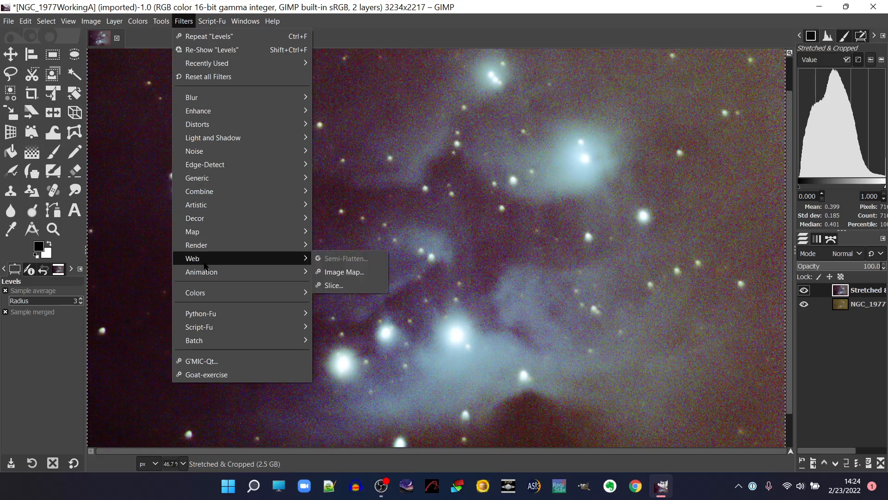
pyautogui.click(224, 361)
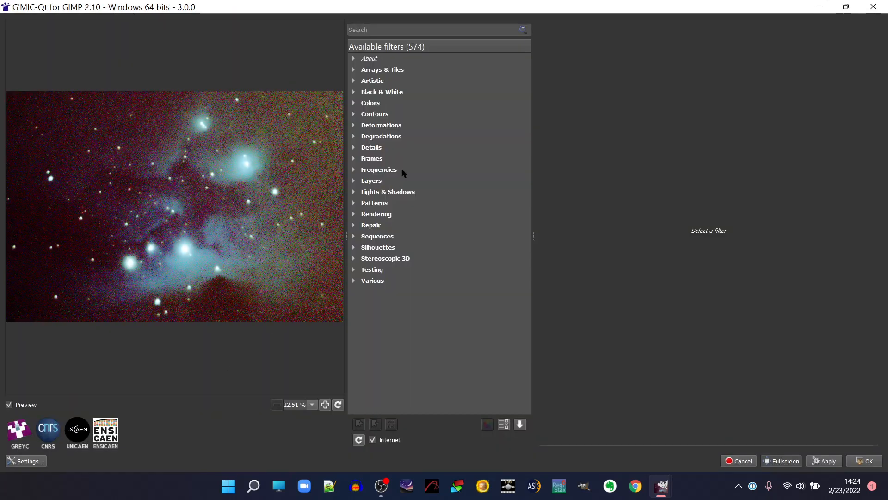
pyautogui.click(354, 148)
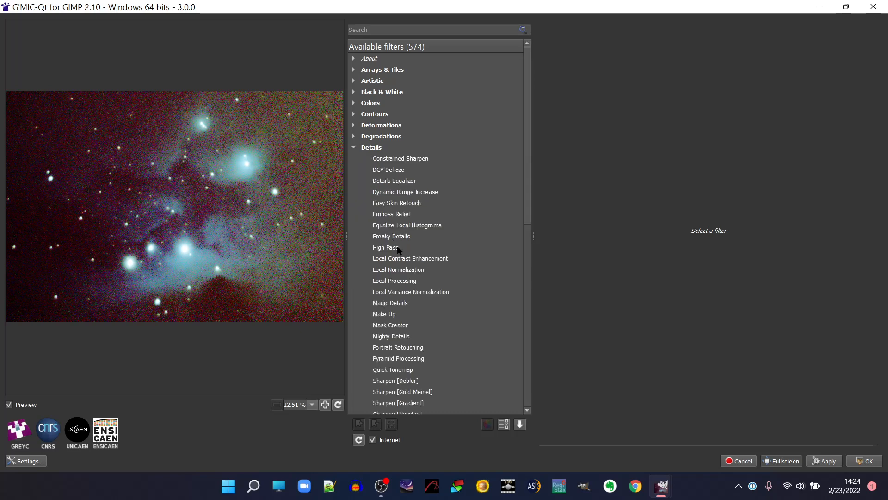
pyautogui.click(405, 304)
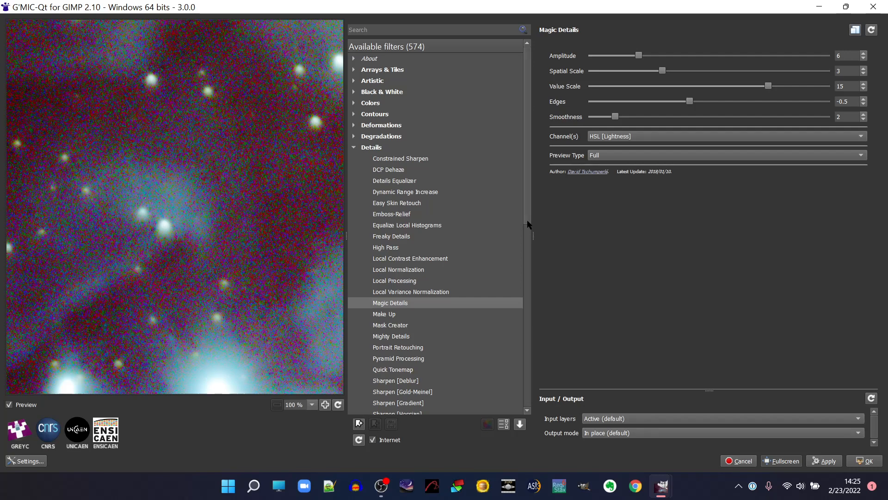
pyautogui.moveTo(529, 224); pyautogui.dragTo(544, 331)
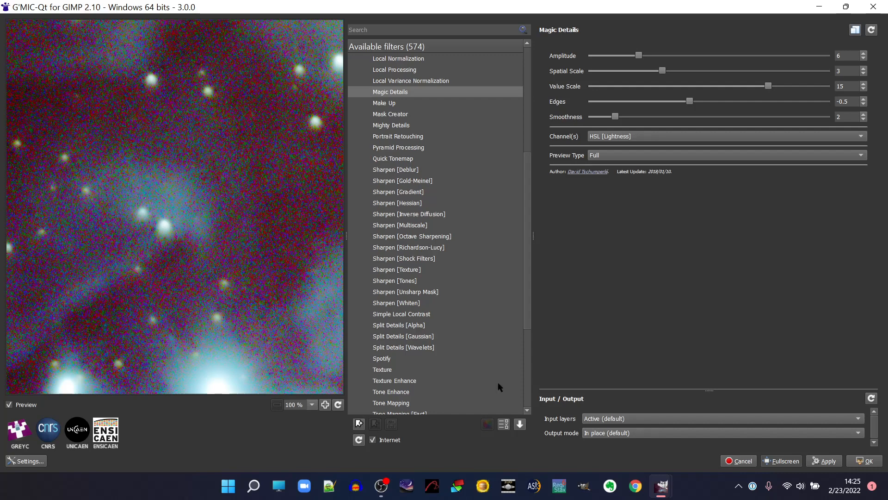
pyautogui.moveTo(529, 156); pyautogui.dragTo(521, 86)
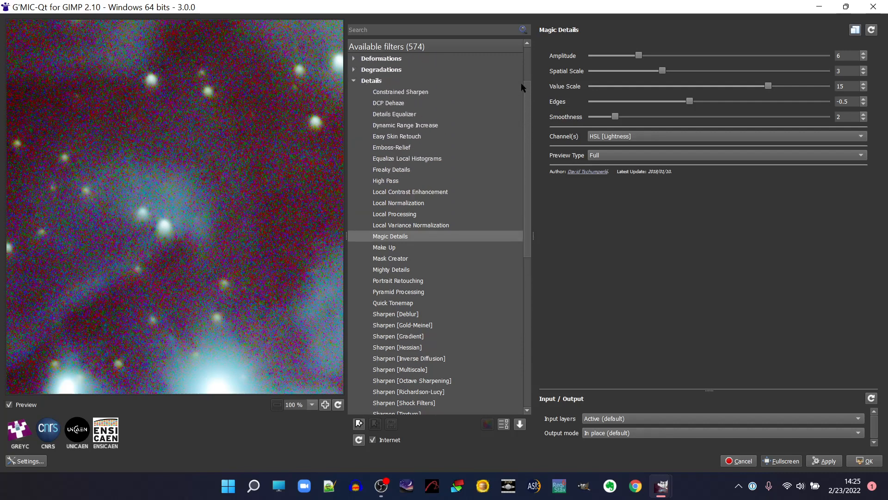
# Apply Constrained Sharpen to the active layer with radius 0.75, amount 2, threshold 1 and constraint radius 5, comparing the preview, and close G'MIC-Qt.
pyautogui.click(418, 90)
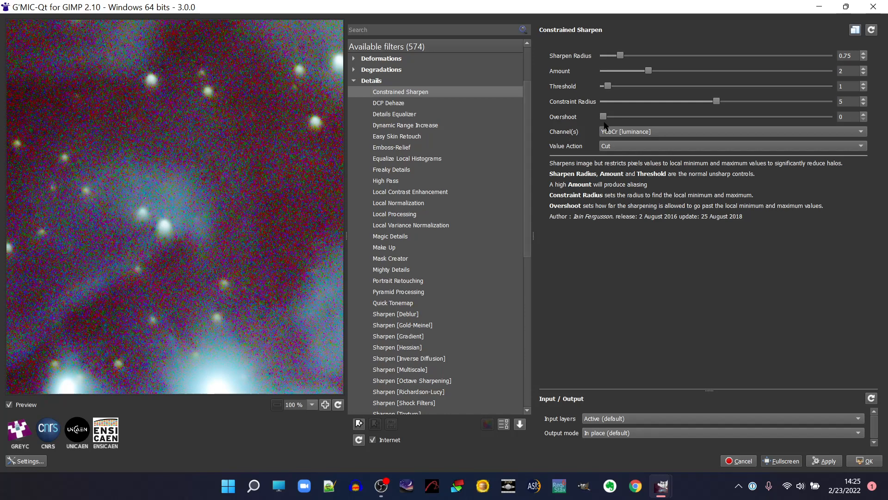
pyautogui.click(9, 405)
pyautogui.click(823, 461)
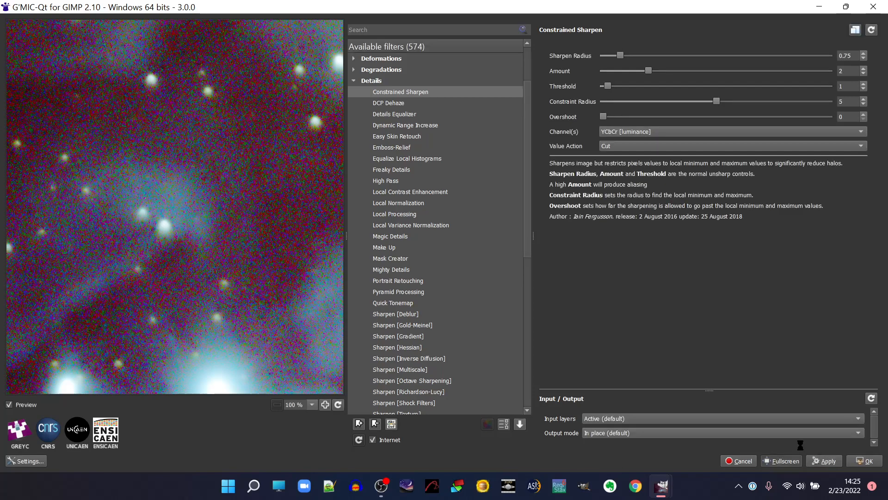
pyautogui.click(862, 461)
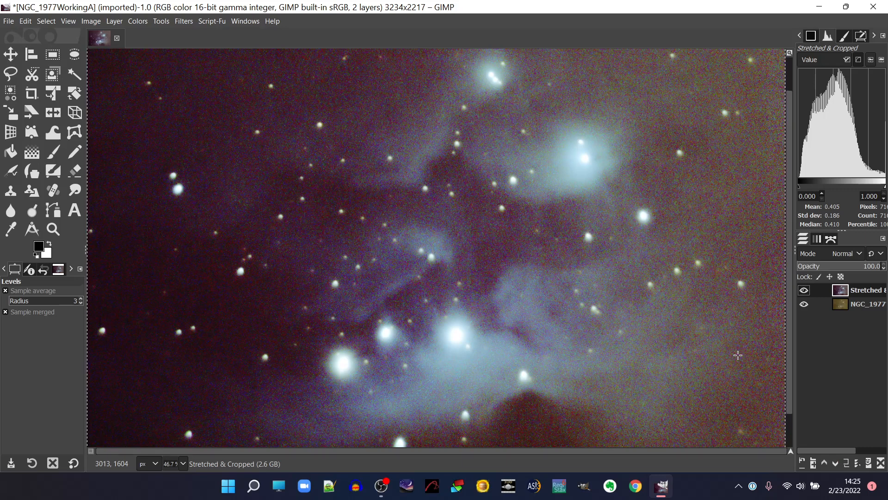
pyautogui.click(137, 21)
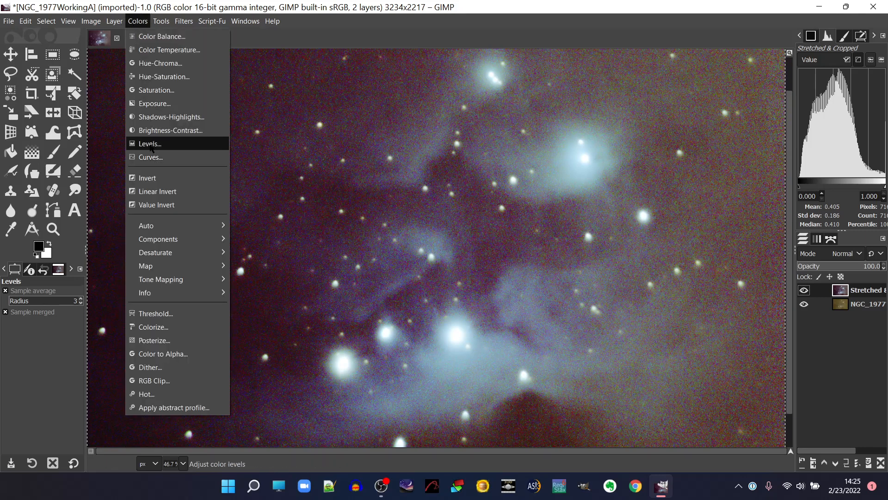
pyautogui.click(149, 144)
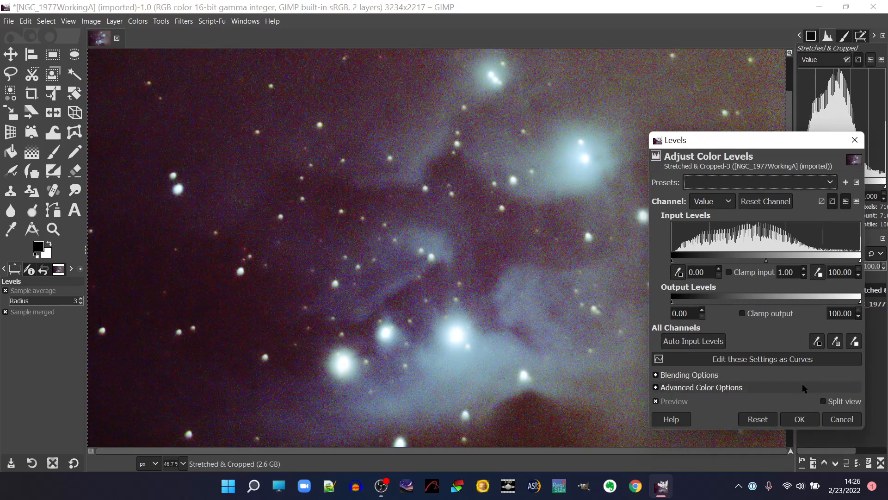
pyautogui.click(829, 419)
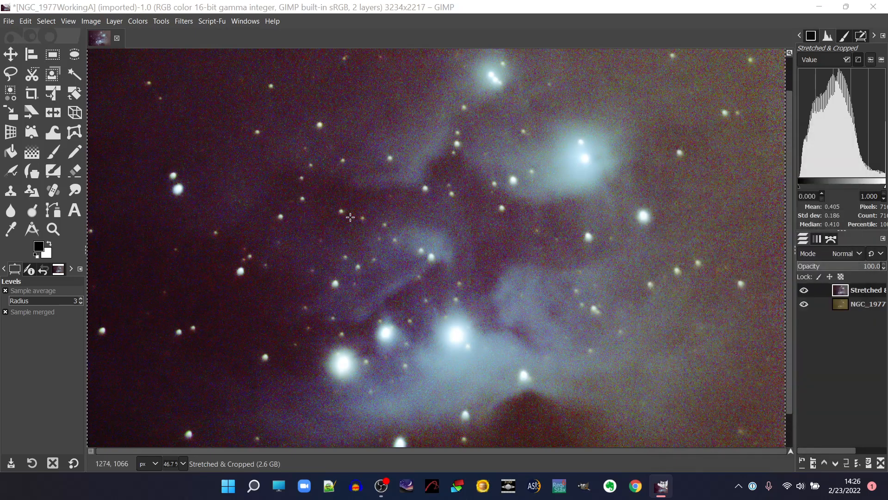
# Check the image's properties, such as its pixel size, precision and file details, and close them.
pyautogui.click(87, 24)
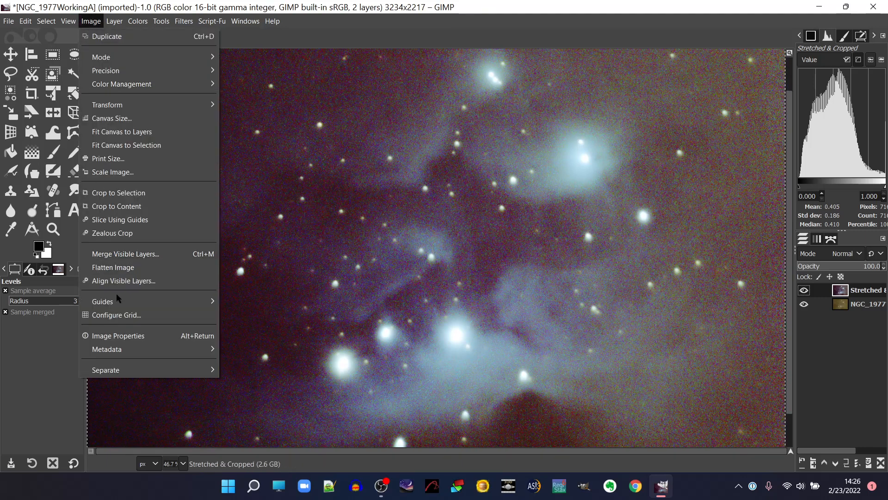
pyautogui.click(125, 335)
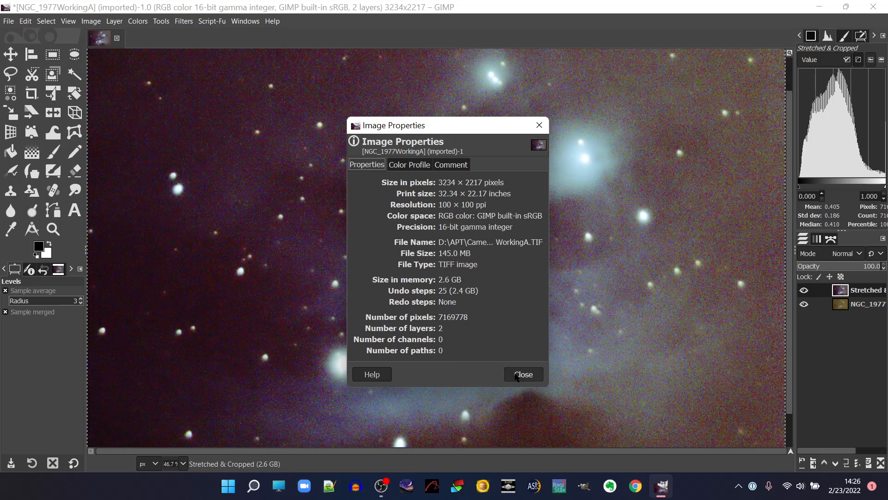
pyautogui.click(515, 374)
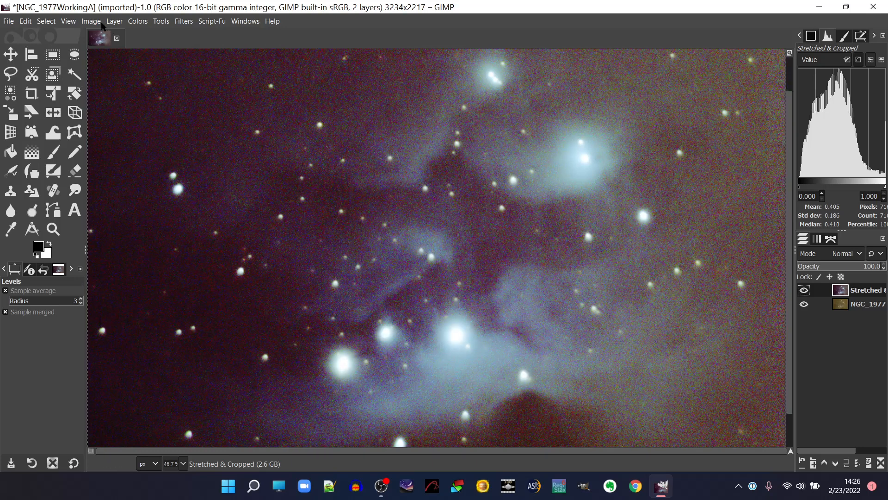
# Start a Curves adjustment and shape an S-curve on the Value channel with points at input 19.56, output 12.33 and input 54.27, output 59.59.
pyautogui.click(69, 22)
pyautogui.moveTo(95, 77)
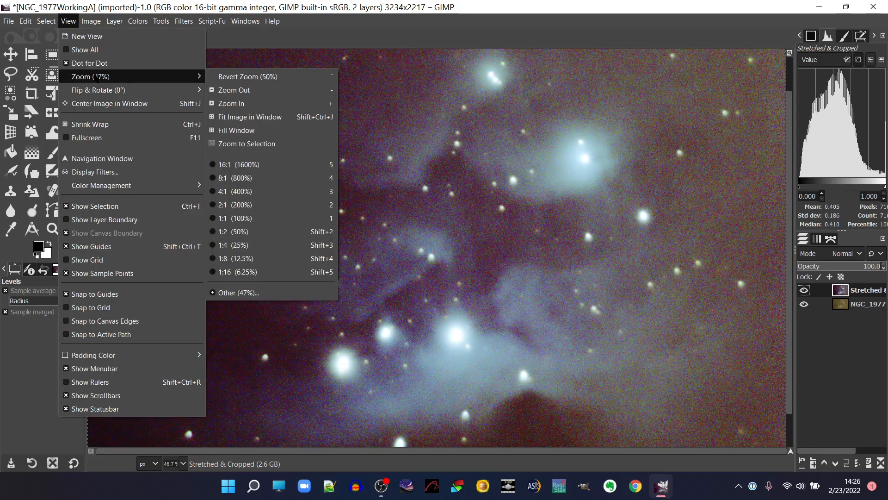
pyautogui.click(237, 121)
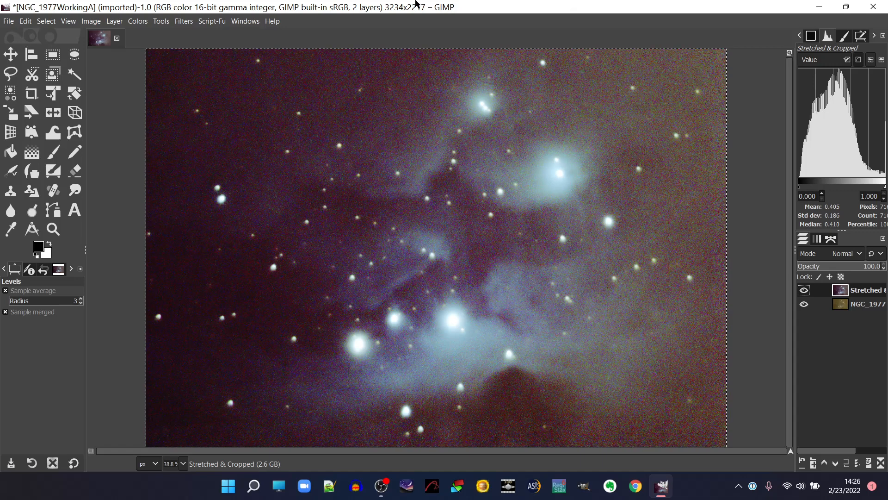
pyautogui.click(145, 23)
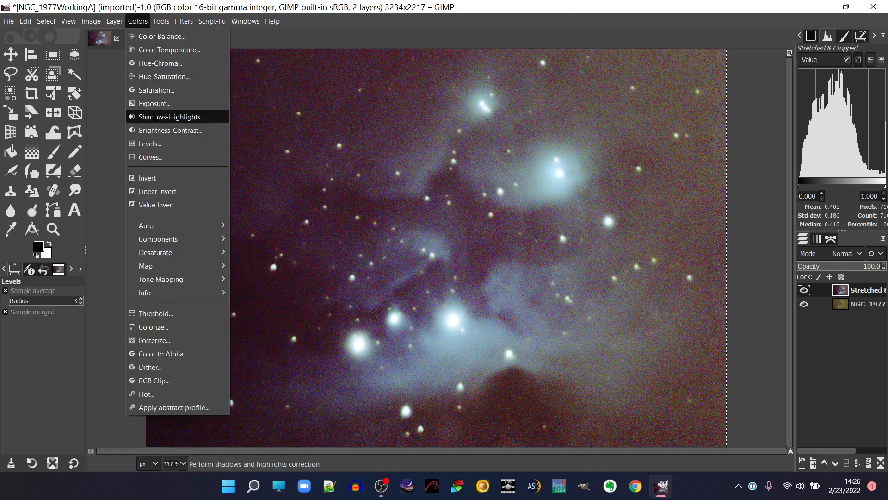
pyautogui.click(156, 157)
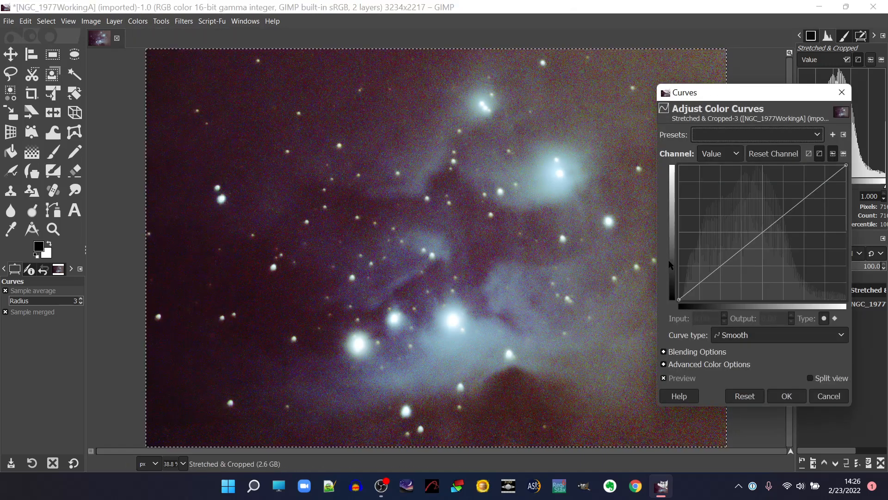
pyautogui.moveTo(706, 279); pyautogui.dragTo(711, 283)
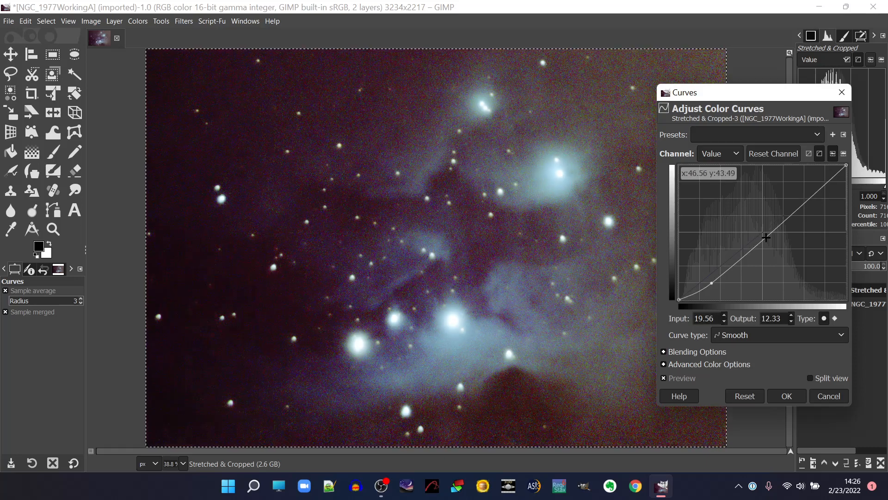
pyautogui.moveTo(771, 228); pyautogui.dragTo(770, 219)
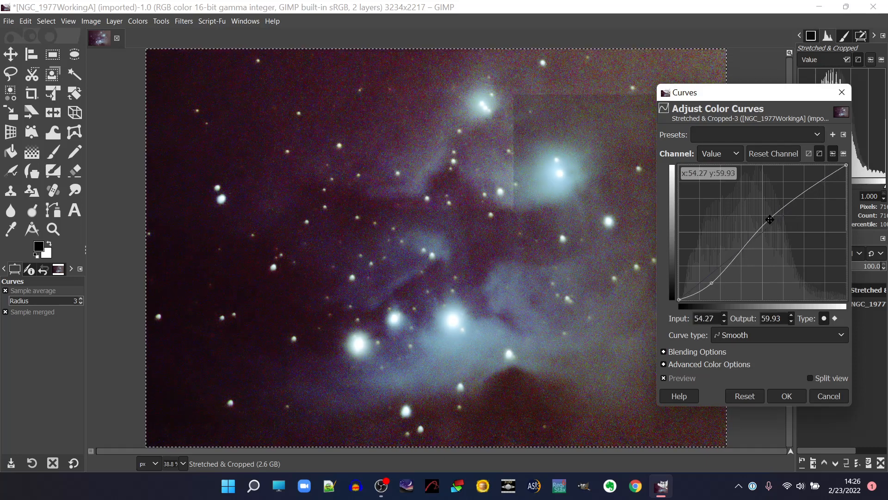
# Compare the Curves result before and after, and move the lower curve point to input 16.53, output 10.96.
pyautogui.click(664, 378)
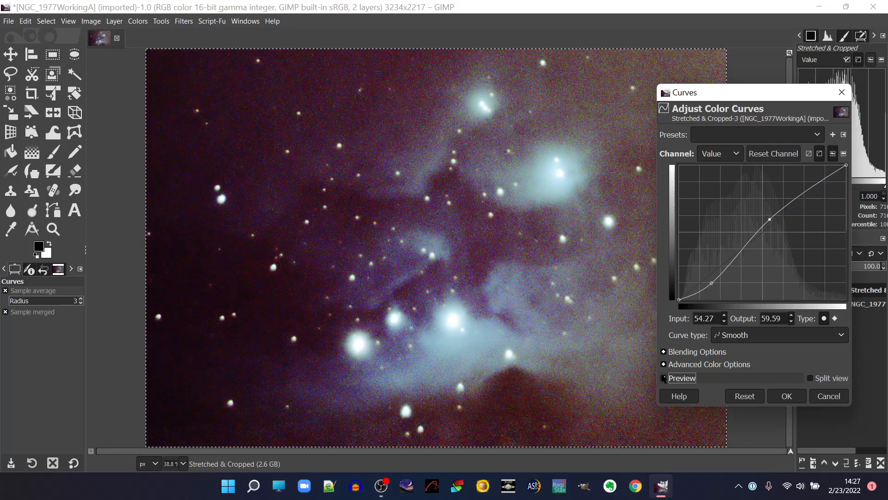
pyautogui.click(665, 378)
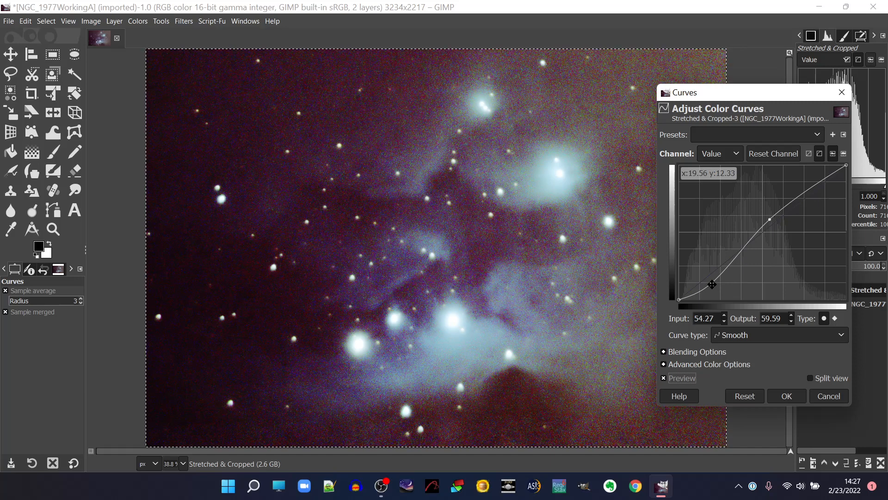
pyautogui.moveTo(712, 284); pyautogui.dragTo(706, 285)
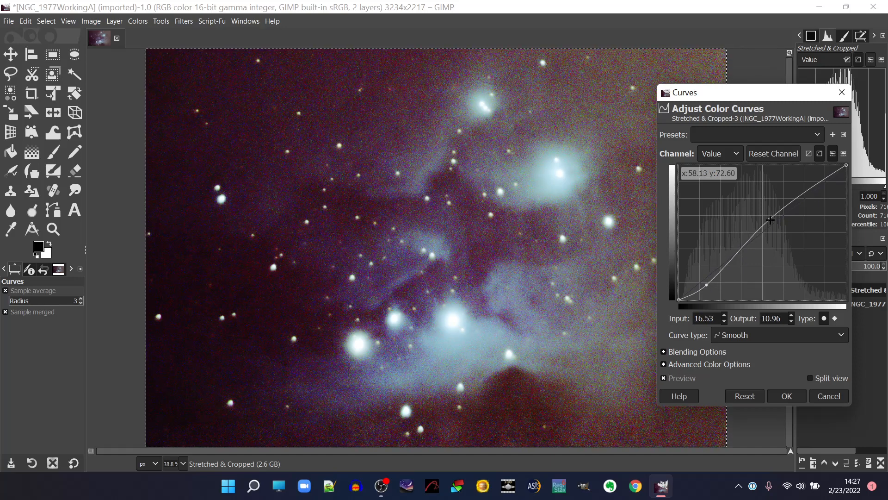
# Move the upper Value curve point to input 57.58, output 63.70, and compare the image with and without the Curves adjustment.
pyautogui.moveTo(771, 220); pyautogui.dragTo(775, 215)
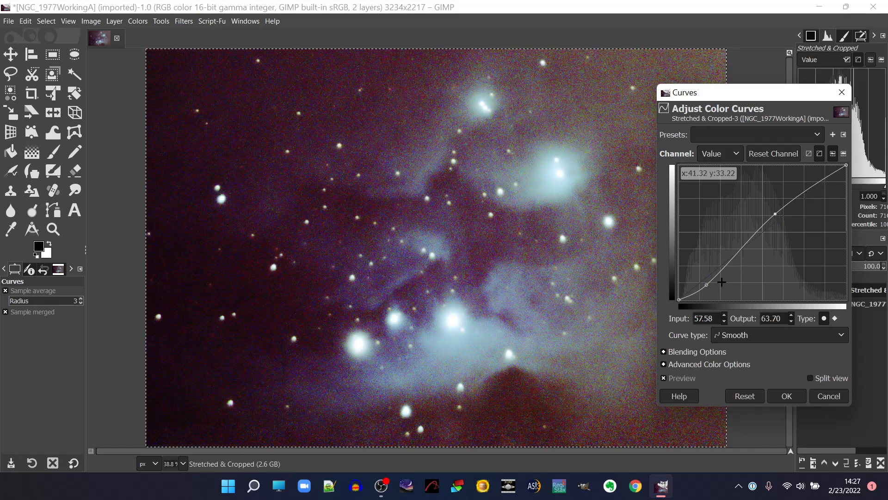
pyautogui.click(705, 284)
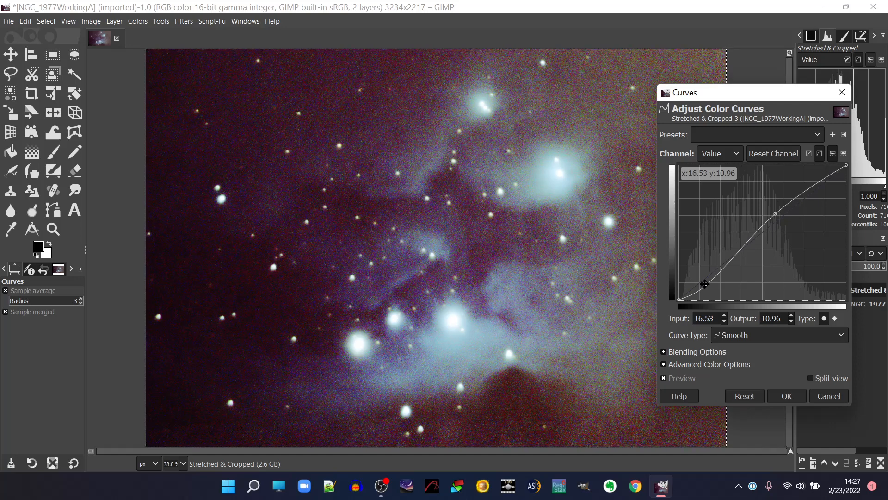
pyautogui.click(665, 379)
pyautogui.click(665, 379)
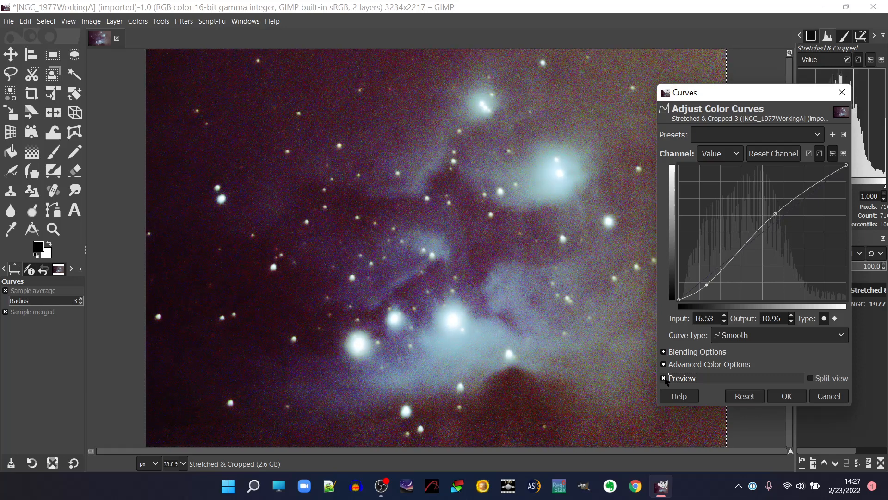
pyautogui.click(665, 378)
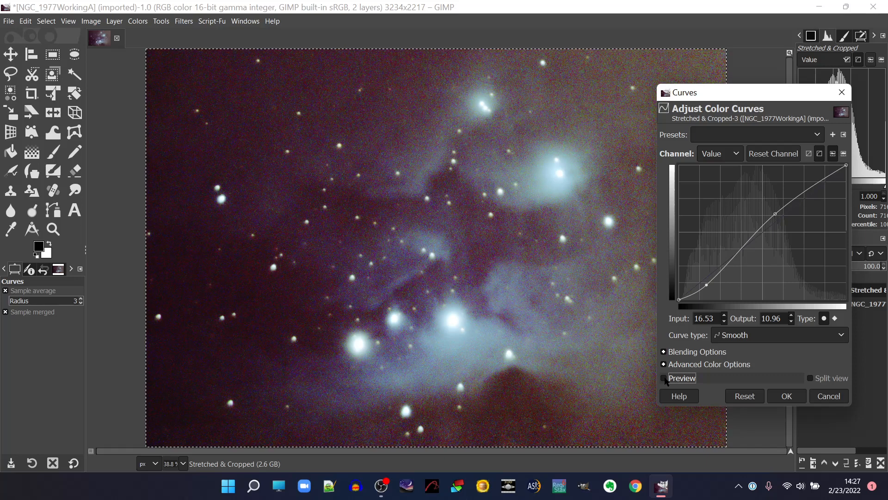
pyautogui.click(665, 379)
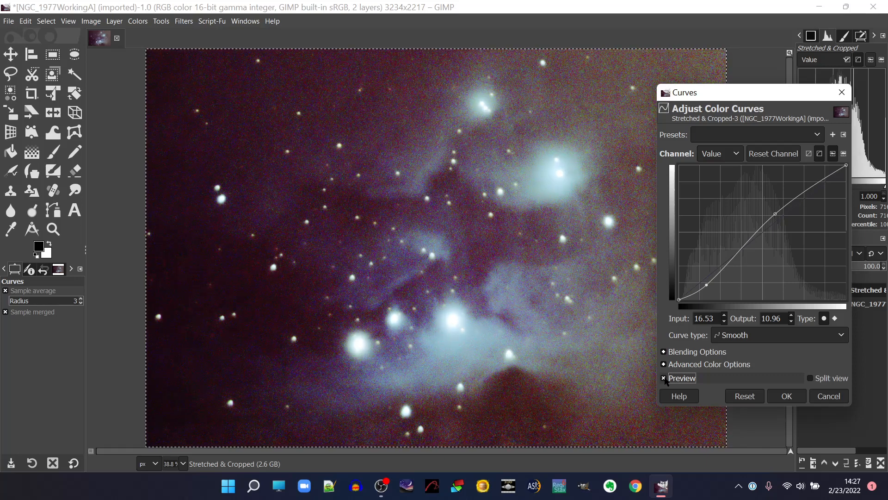
pyautogui.click(665, 378)
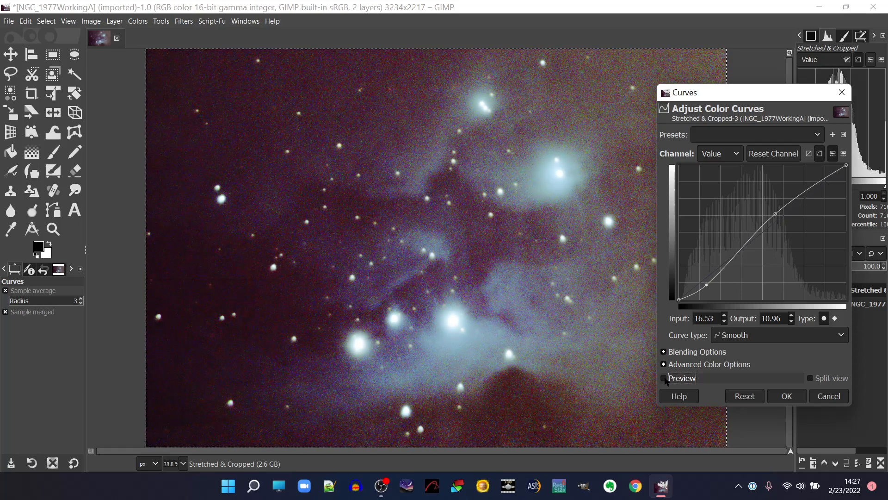
pyautogui.click(665, 378)
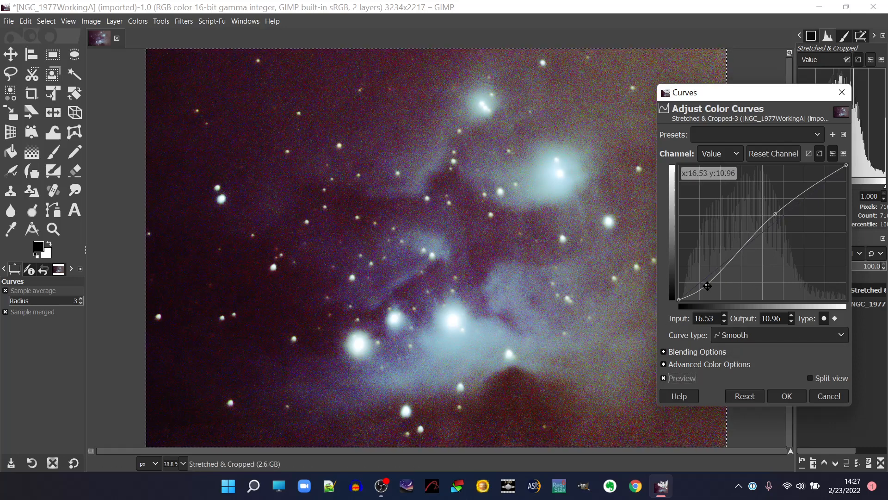
# Move the lower curve point to input 15.98, output 11.64, compare before and after, and apply the Curves adjustment.
pyautogui.moveTo(707, 286); pyautogui.dragTo(706, 285)
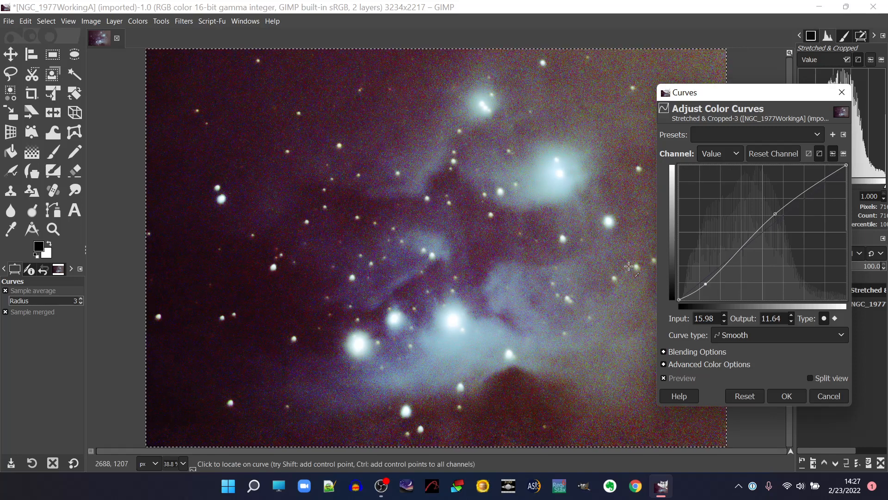
pyautogui.click(664, 378)
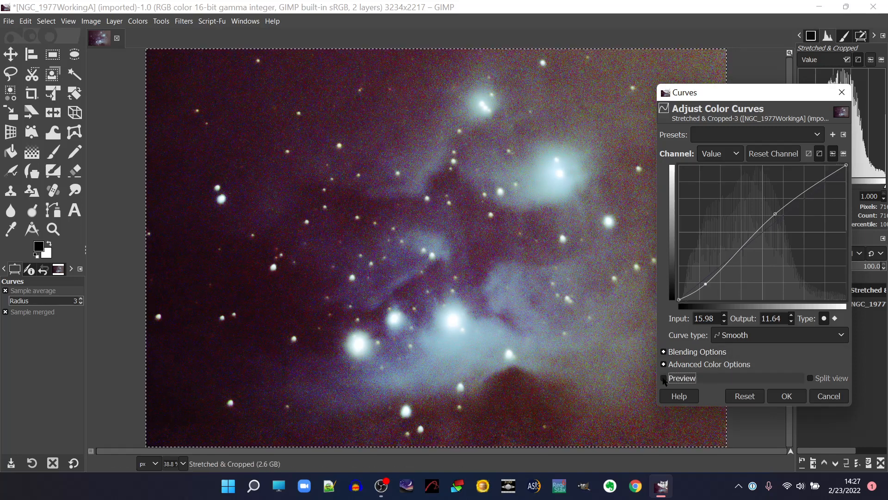
pyautogui.click(664, 379)
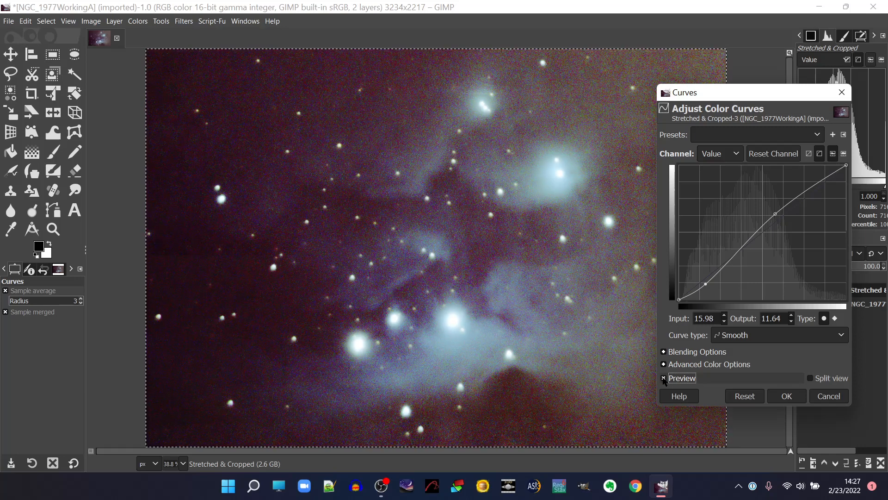
pyautogui.click(787, 396)
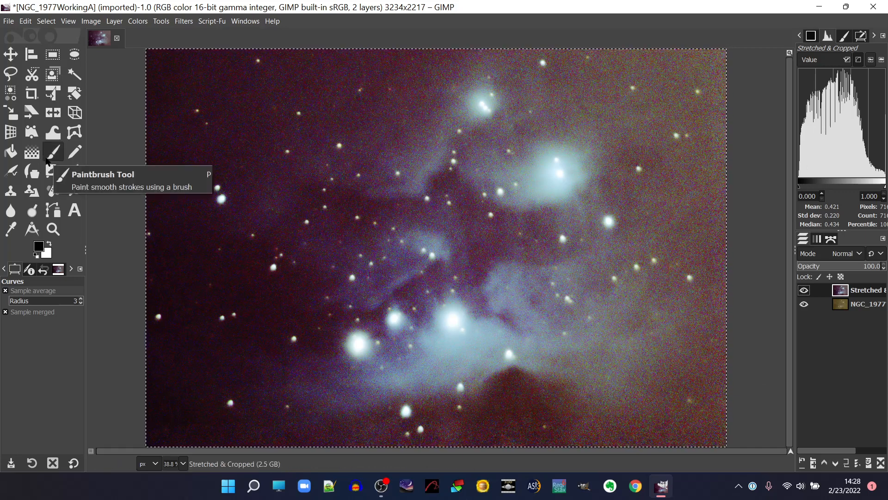
# Start exporting the image to the NGC 1977a folder under the file name NGC_1977FINALa.TIF.
pyautogui.click(9, 22)
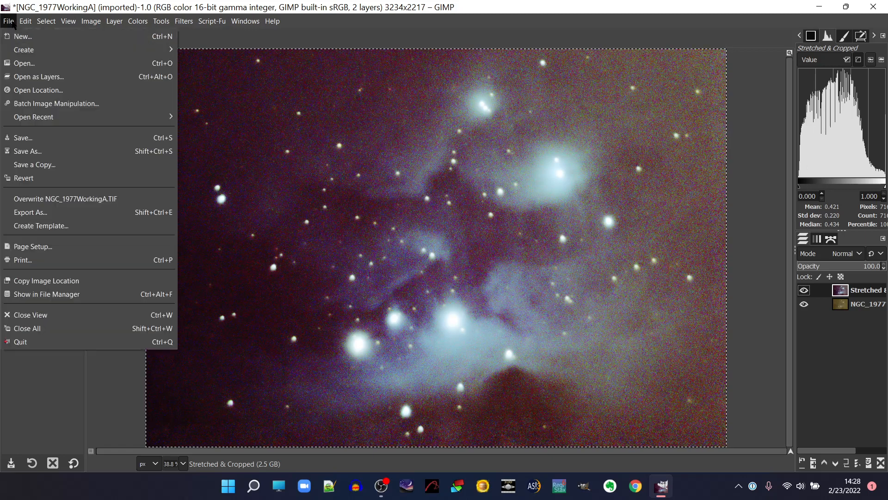
pyautogui.click(51, 212)
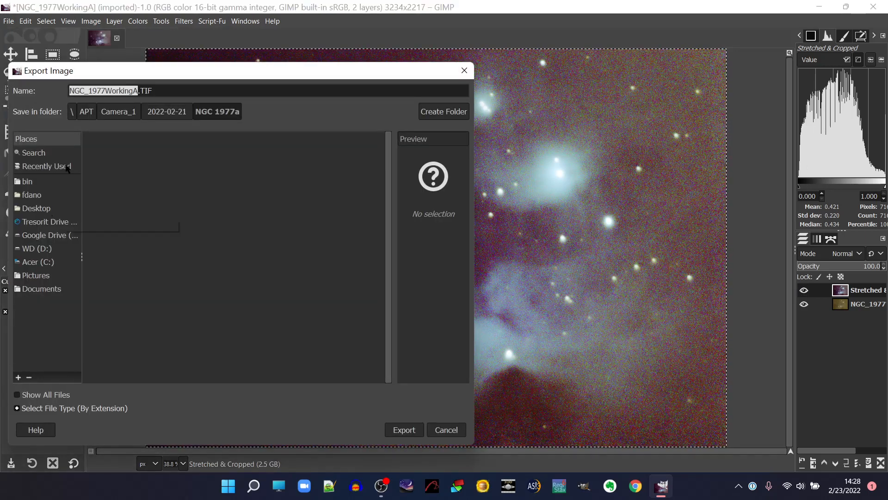
pyautogui.click(133, 91)
pyautogui.press('BackSpace')
pyautogui.press('BackSpace')
pyautogui.press('BackSpace')
pyautogui.press('BackSpace')
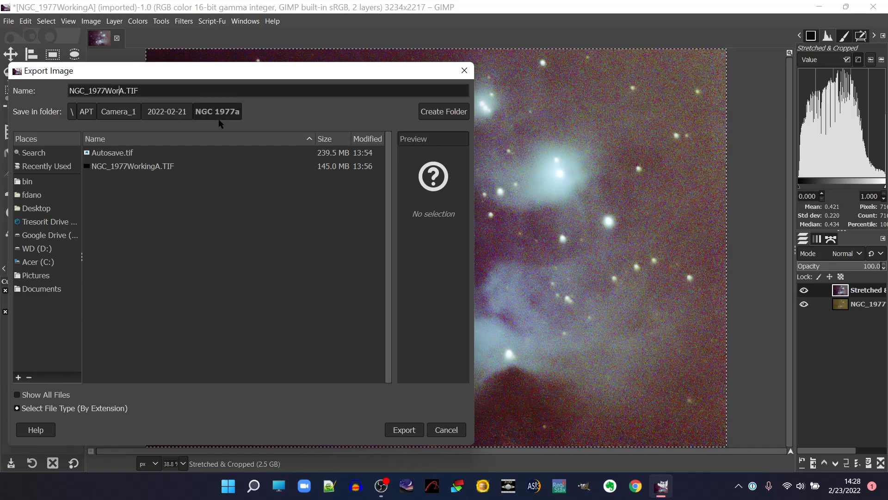
pyautogui.press('BackSpace')
pyautogui.press('BackSpace')
pyautogui.press('BackSpace')
pyautogui.write('Fl')
pyautogui.write('NAL')
pyautogui.press('Delete')
pyautogui.write('a')
# Export the TIFF with LZW compression, leaving the other export options as they are.
pyautogui.click(398, 430)
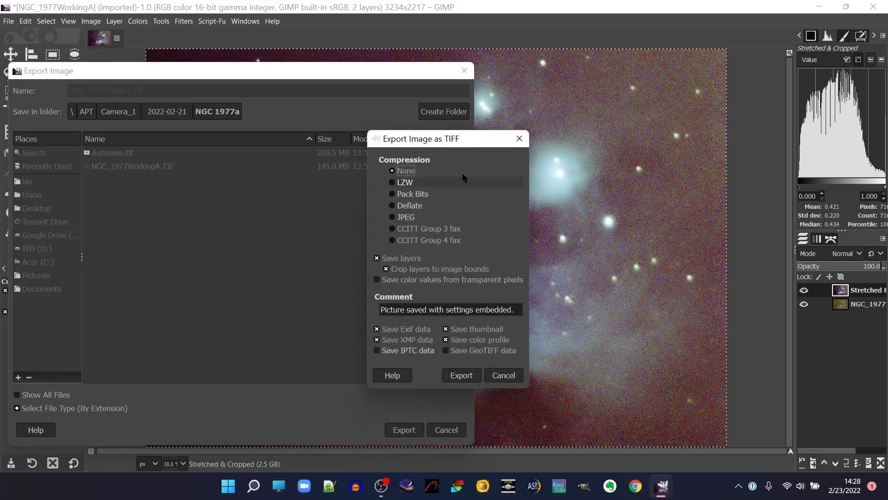
pyautogui.click(393, 183)
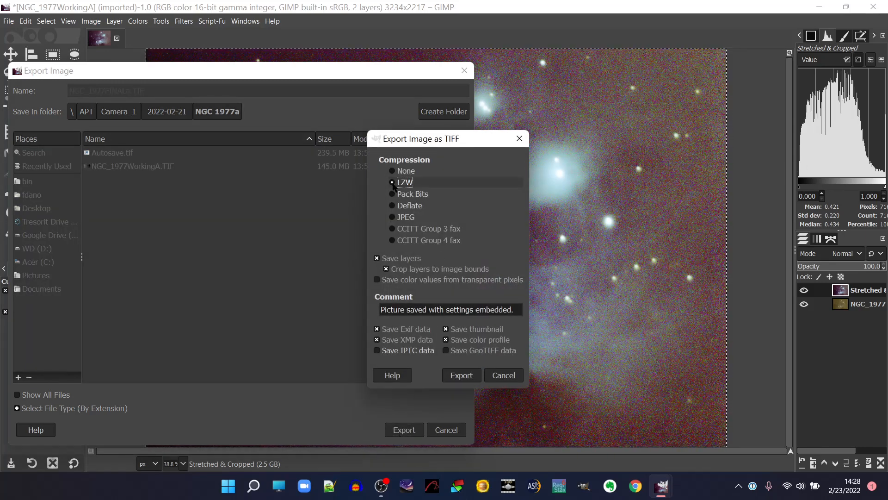
pyautogui.click(461, 375)
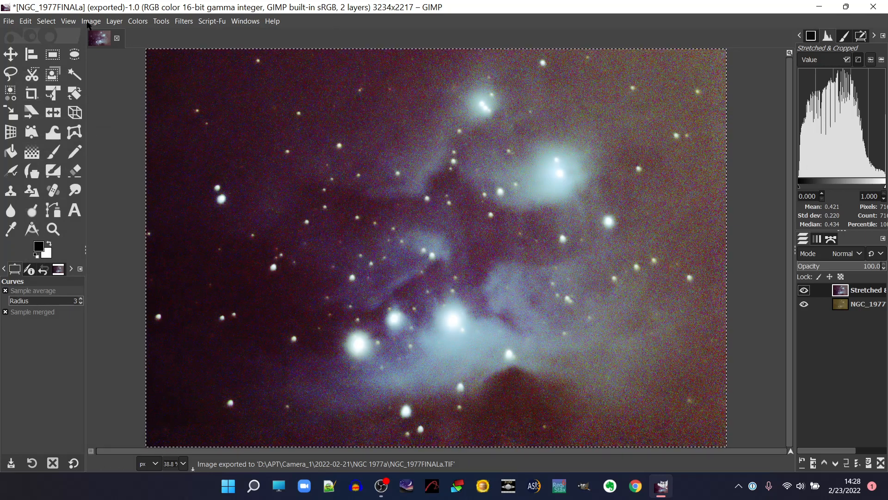
# Start another export of the image and choose PNG image as its file type.
pyautogui.click(9, 21)
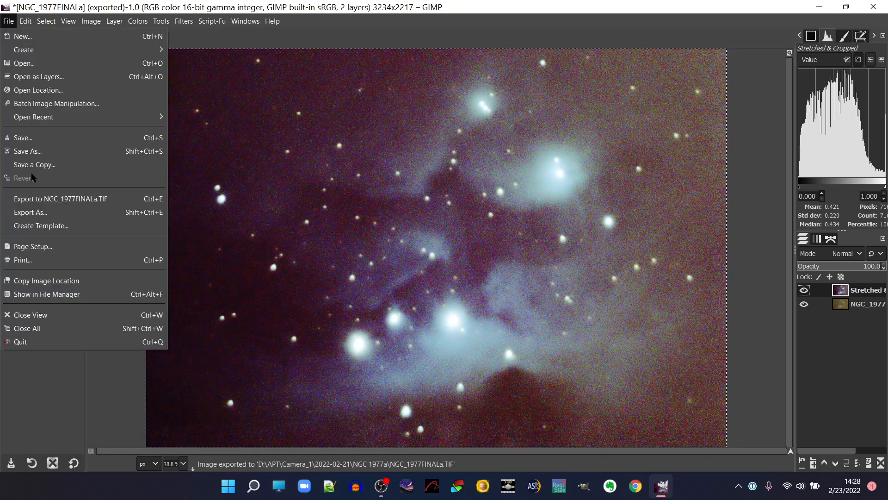
pyautogui.click(43, 215)
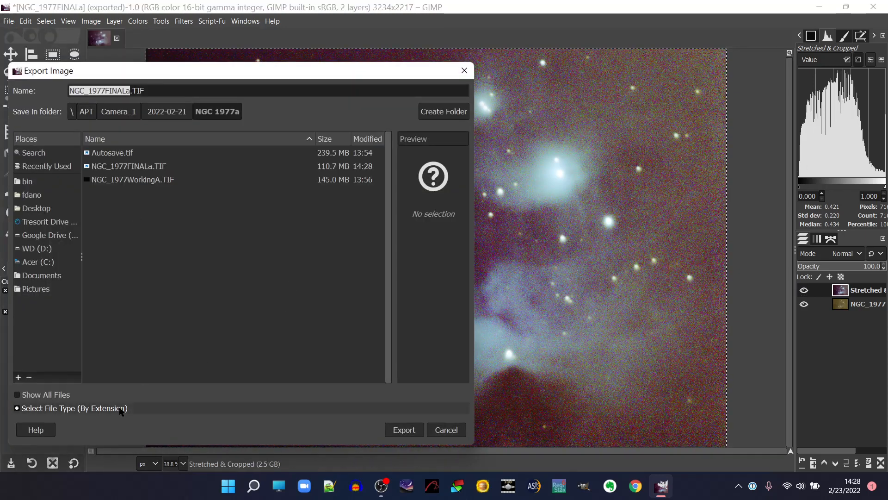
pyautogui.click(121, 408)
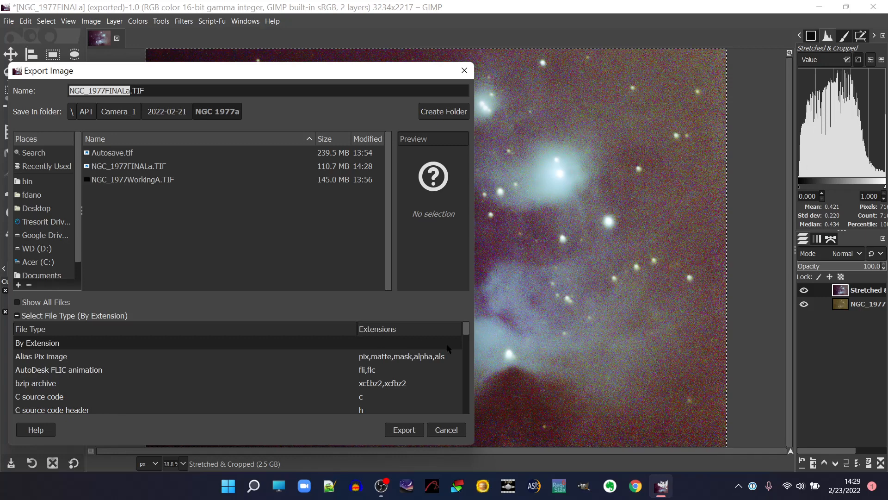
pyautogui.scroll(-2, 465, 378)
pyautogui.scroll(-2, 464, 378)
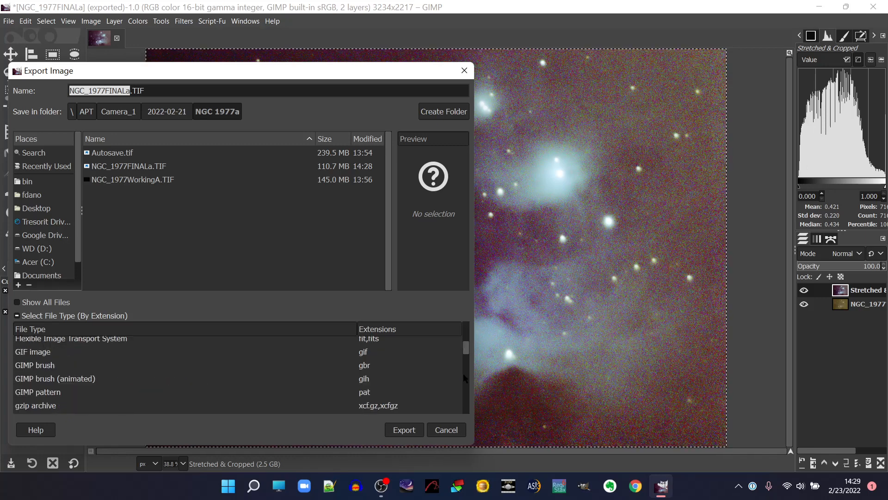
pyautogui.scroll(-2, 464, 378)
pyautogui.scroll(-2, 465, 378)
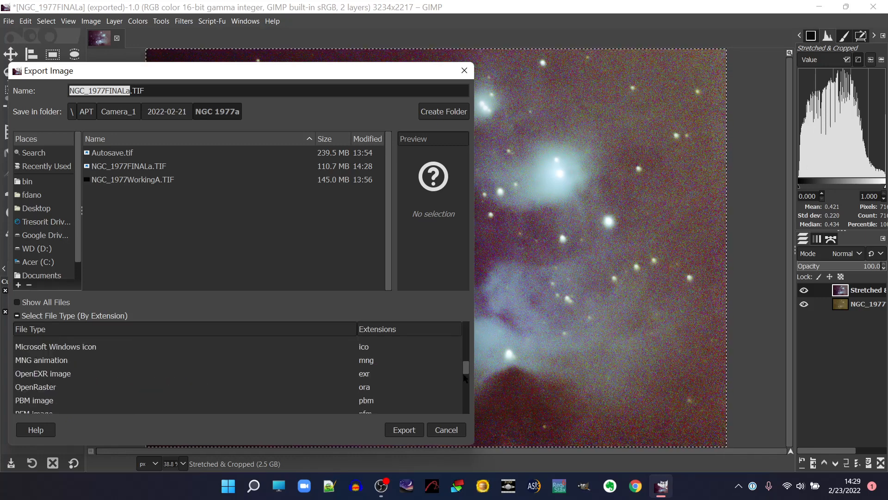
pyautogui.scroll(-2, 465, 378)
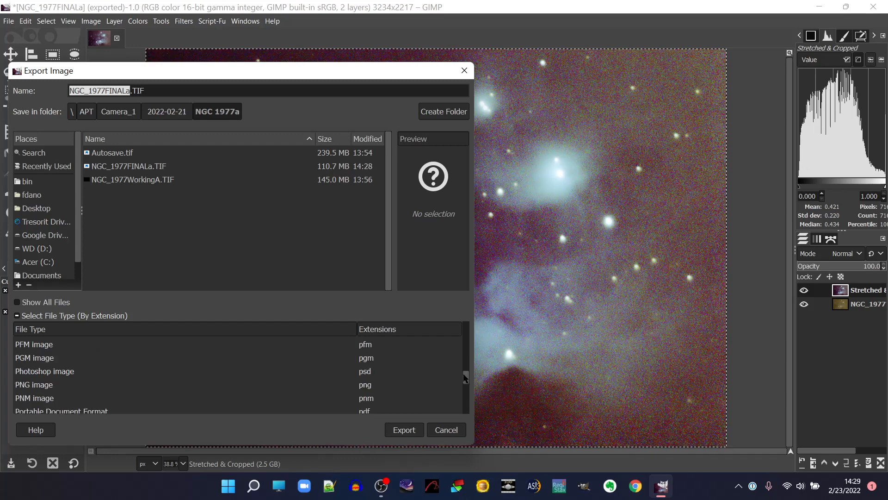
pyautogui.scroll(-2, 470, 393)
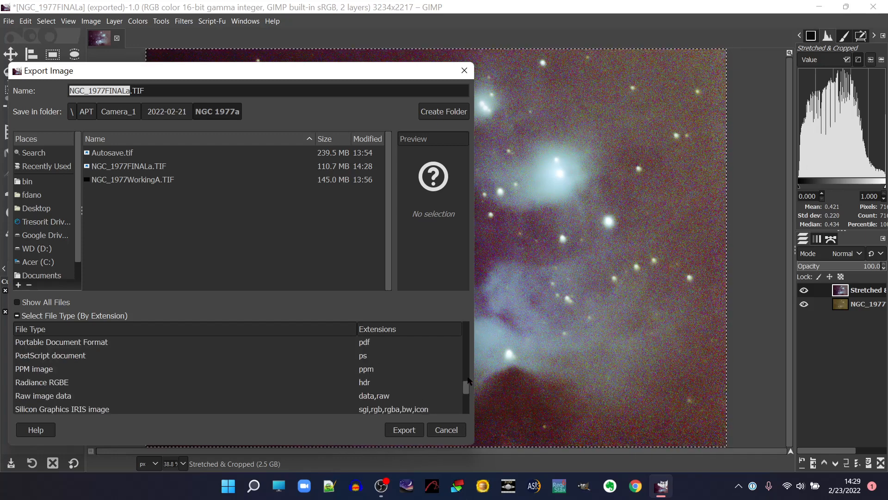
pyautogui.scroll(2, 468, 379)
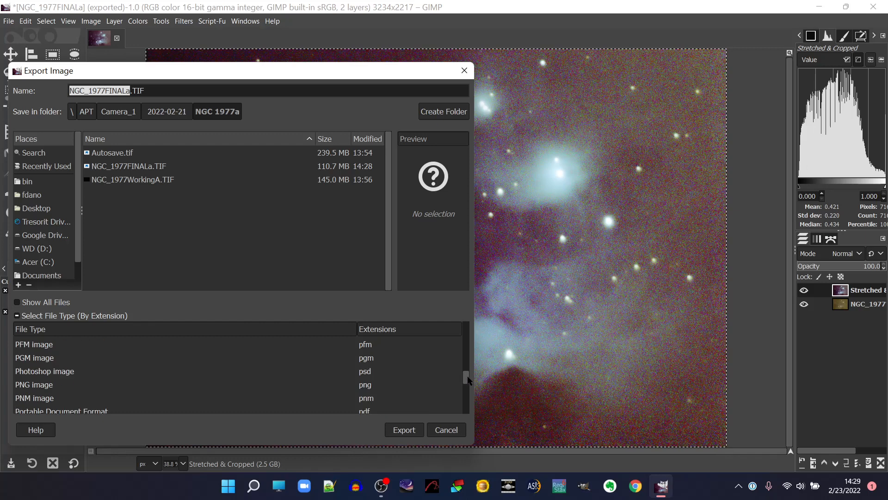
pyautogui.click(365, 386)
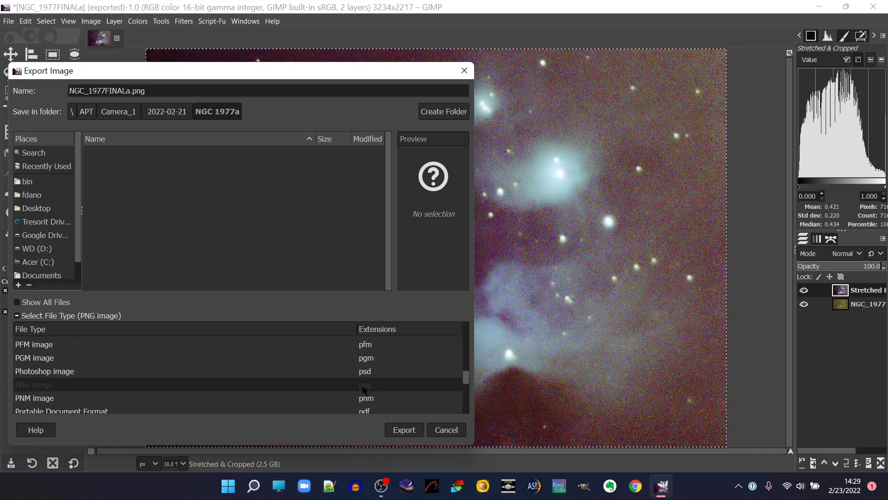
# Change the export file name to NGC_1977_WebA.png.
pyautogui.click(127, 91)
pyautogui.press('BackSpace')
pyautogui.press('BackSpace')
pyautogui.press('BackSpace')
pyautogui.press('BackSpace')
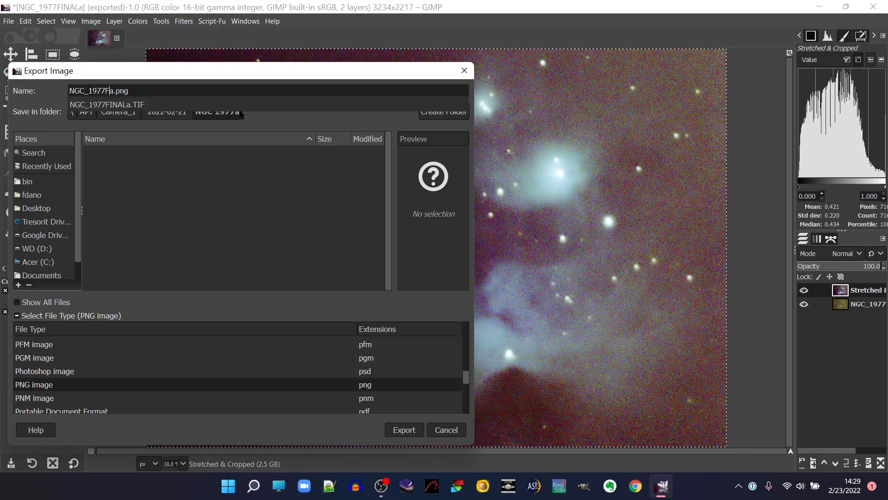
pyautogui.press('BackSpace')
pyautogui.write('_W')
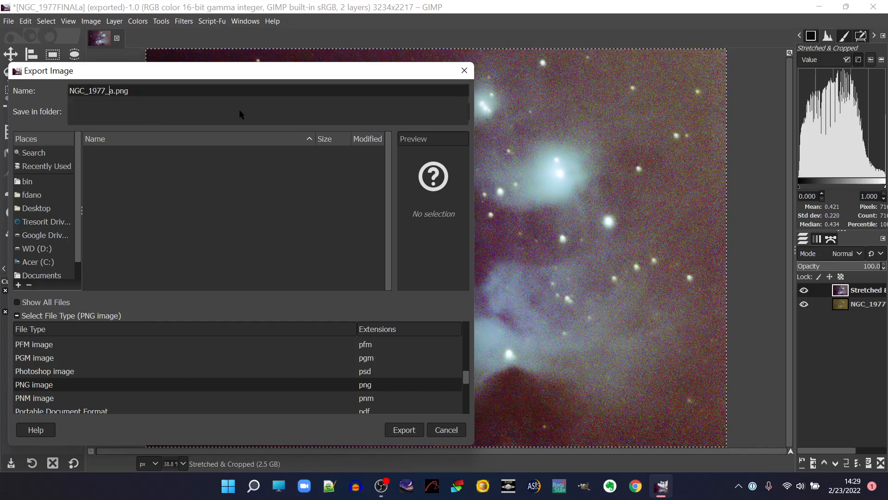
pyautogui.write('eb')
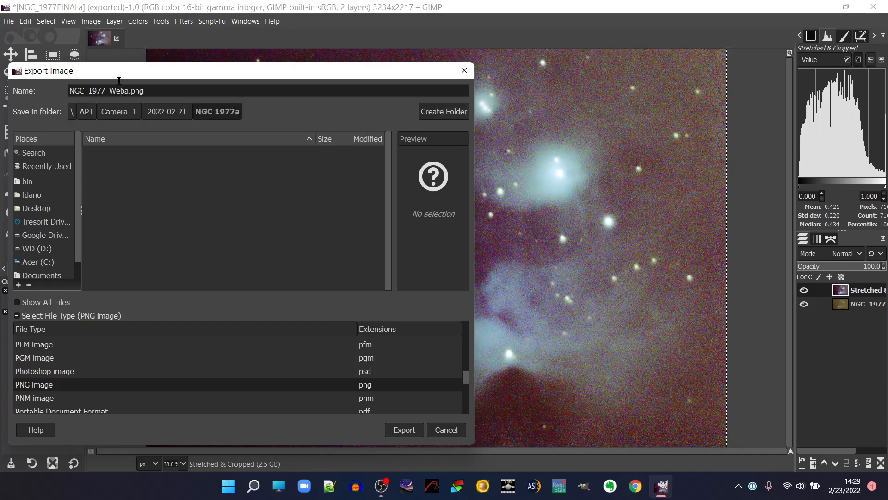
pyautogui.click(131, 91)
pyautogui.press('BackSpace')
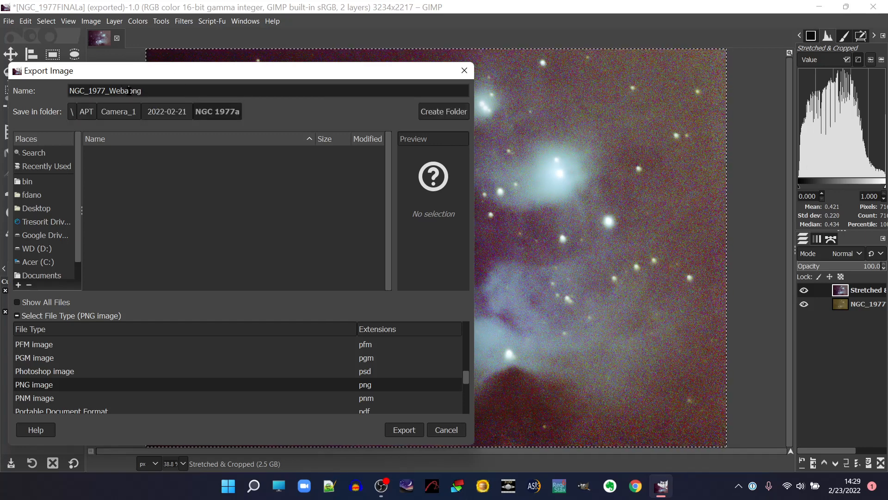
pyautogui.write('A')
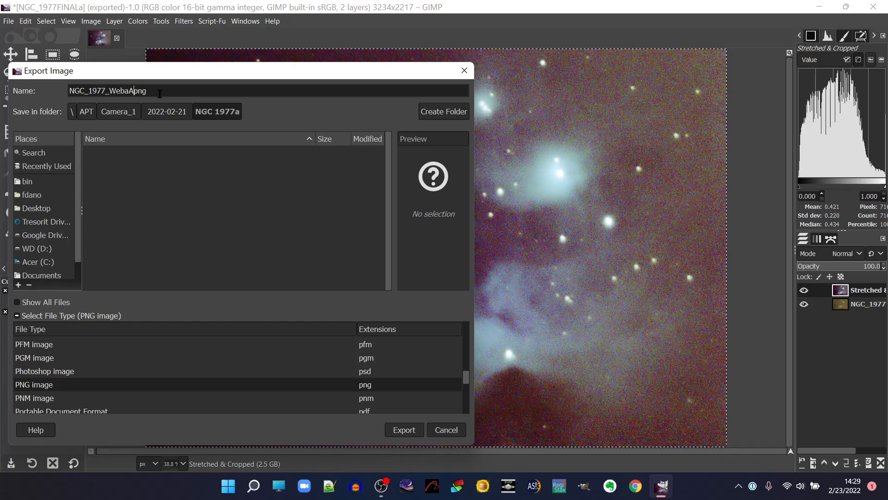
pyautogui.write('.')
pyautogui.click(130, 91)
pyautogui.press('BackSpace')
# Export the PNG with the compression level set to 9.
pyautogui.click(405, 431)
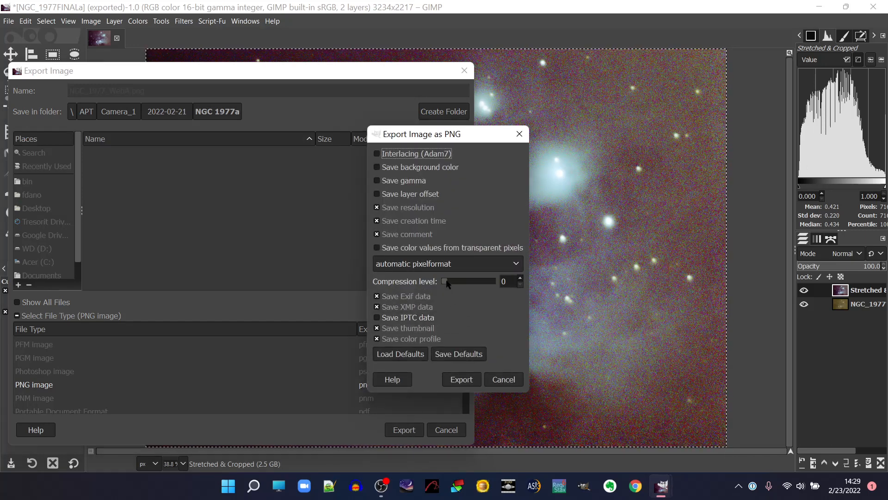
pyautogui.moveTo(448, 283); pyautogui.dragTo(494, 282)
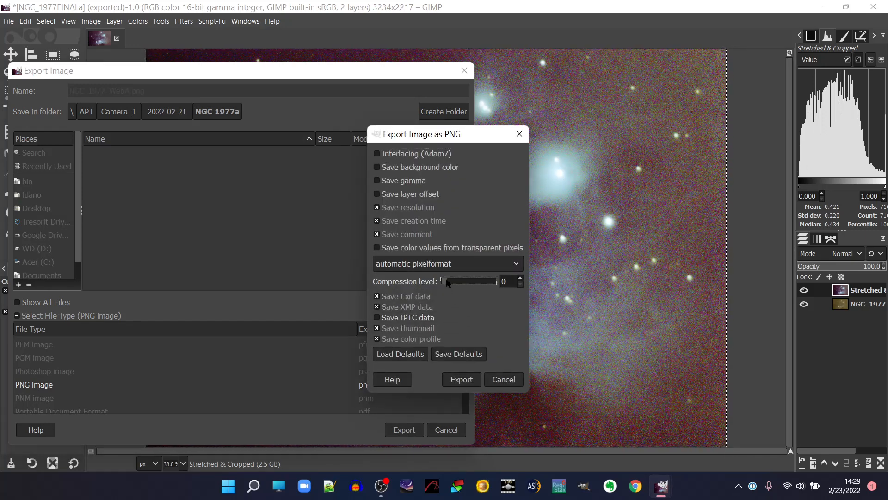
pyautogui.click(473, 379)
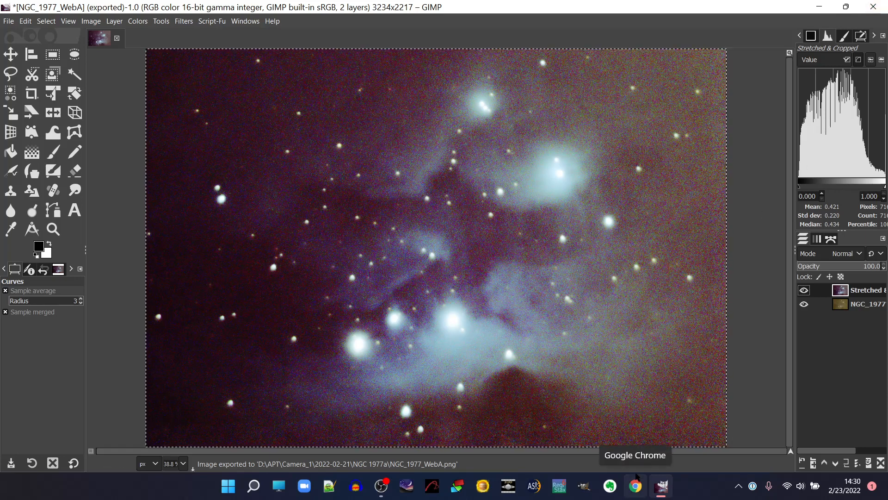
pyautogui.click(380, 486)
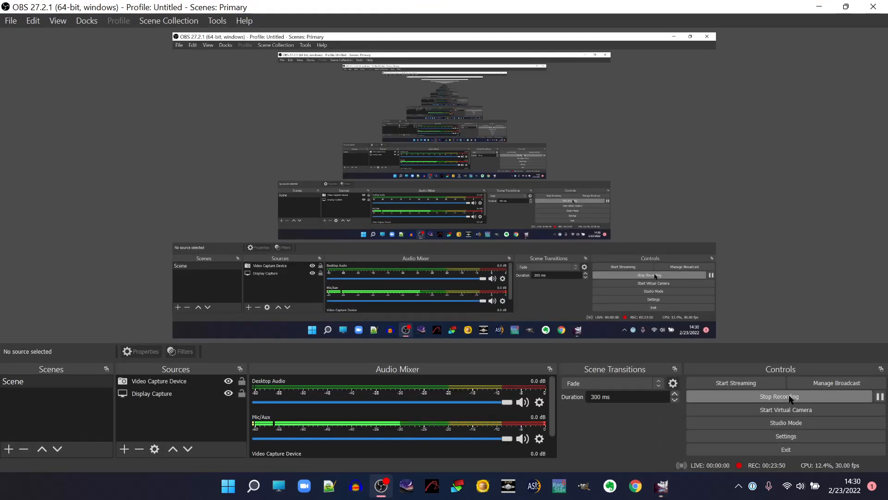